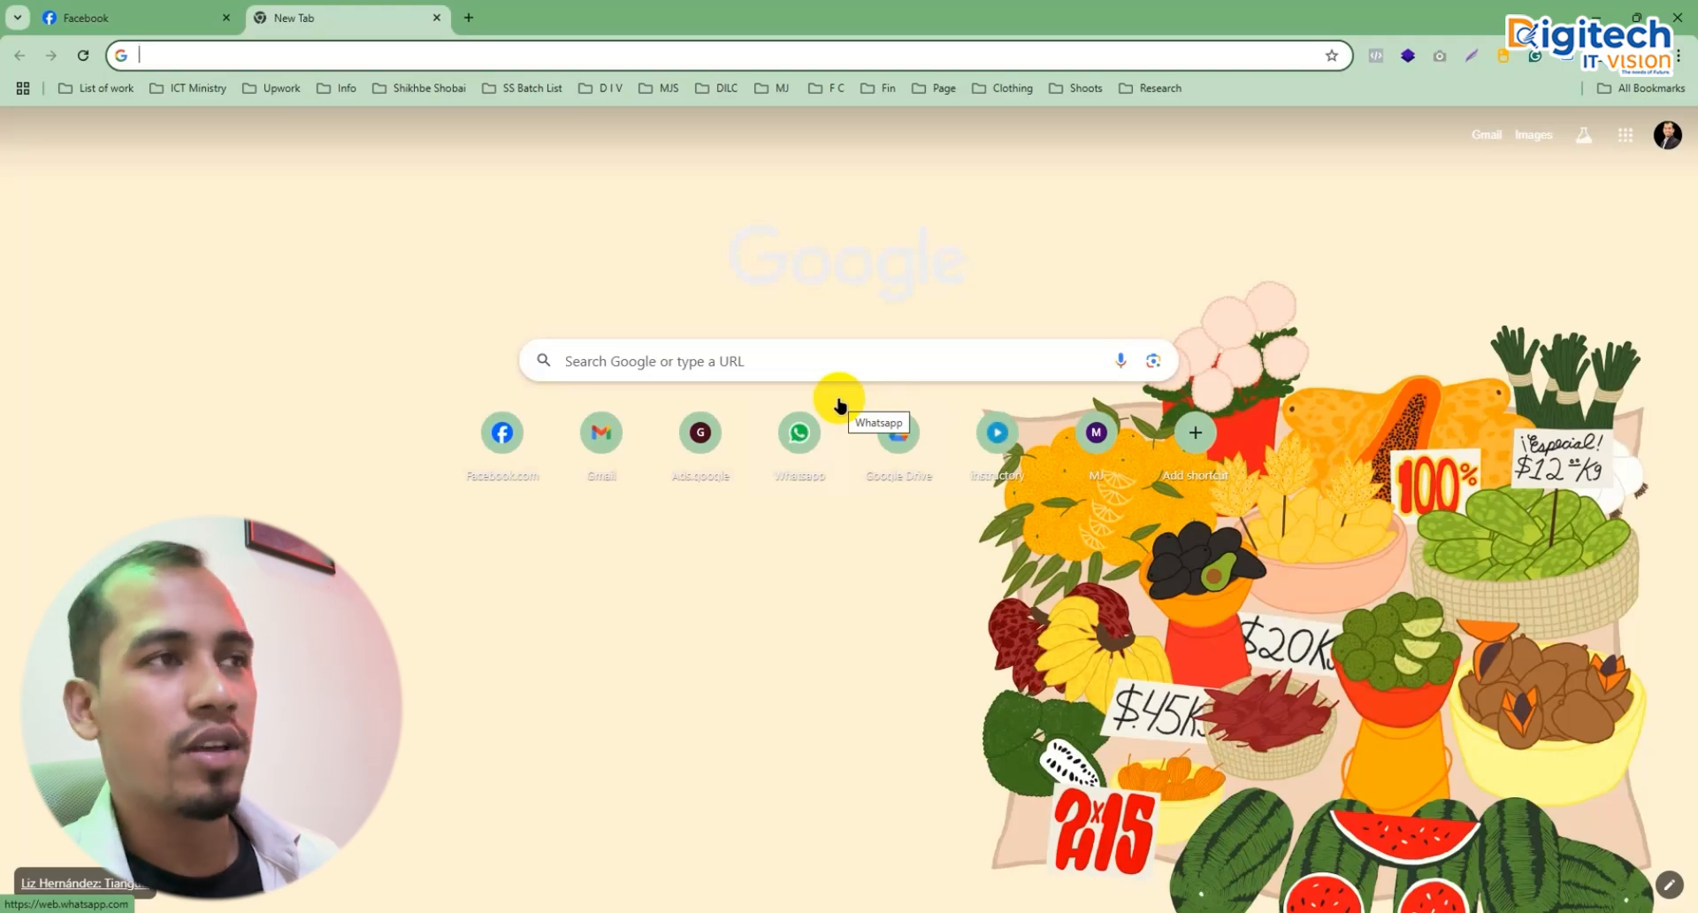
# Step: Load hostinger.com in Chrome and go to the Hostinger login page
pyautogui.write('hostinger.com')
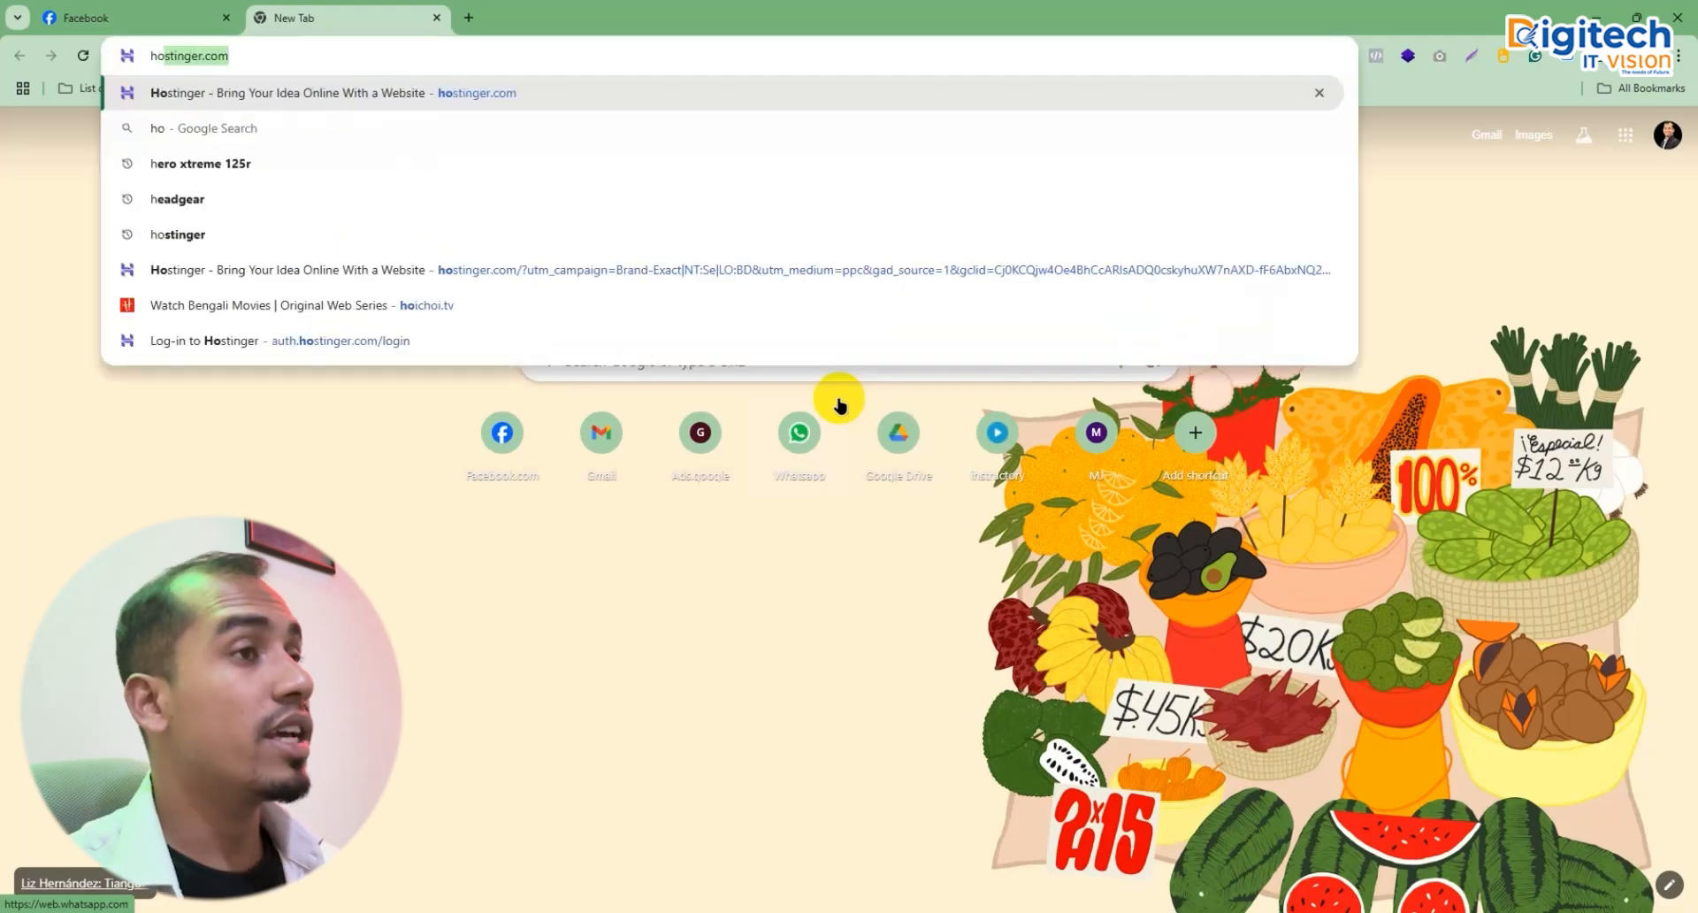
pyautogui.press('Return')
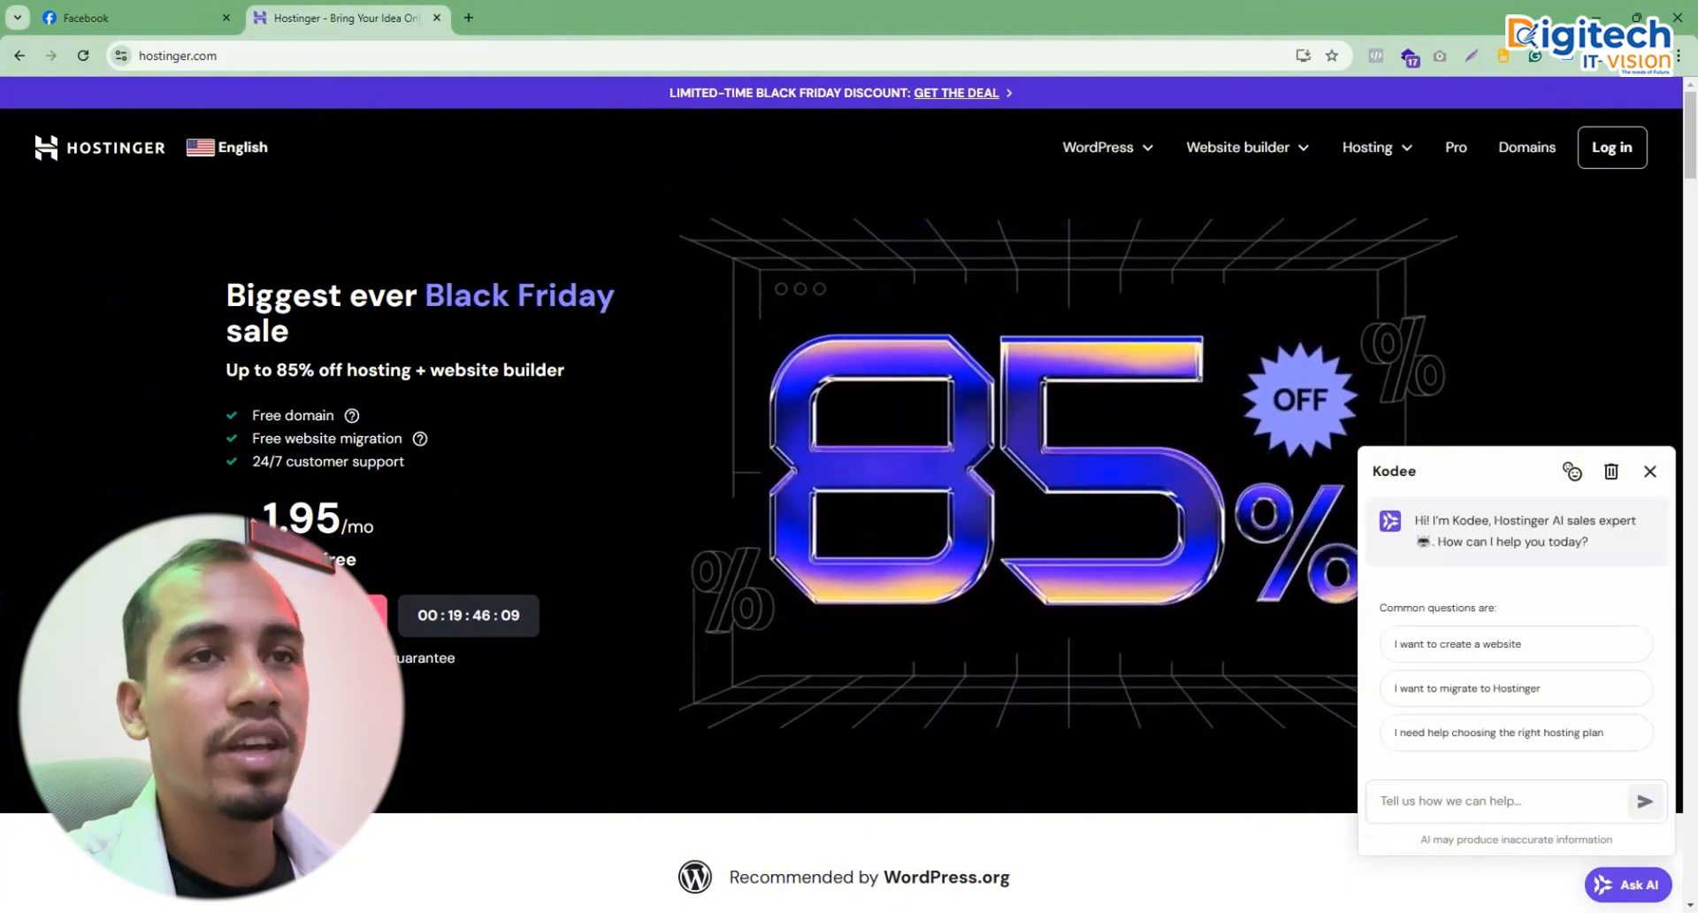
pyautogui.click(1602, 167)
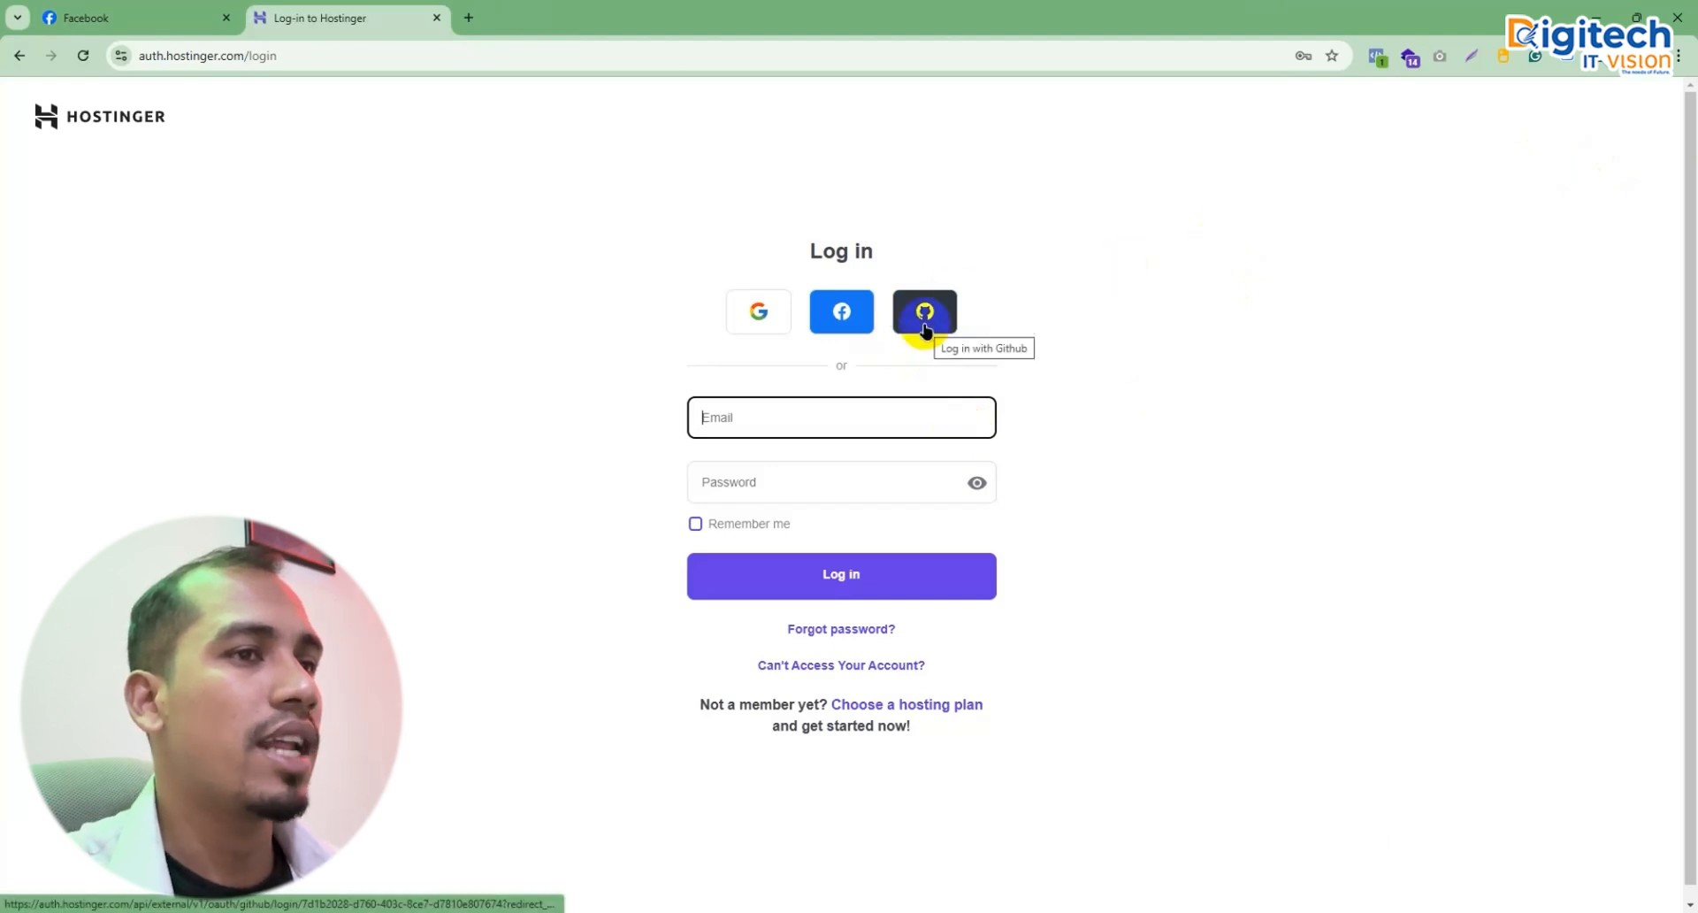
# Step: Sign in with Google and open the Get a New Domain checker from hPanel
pyautogui.click(755, 314)
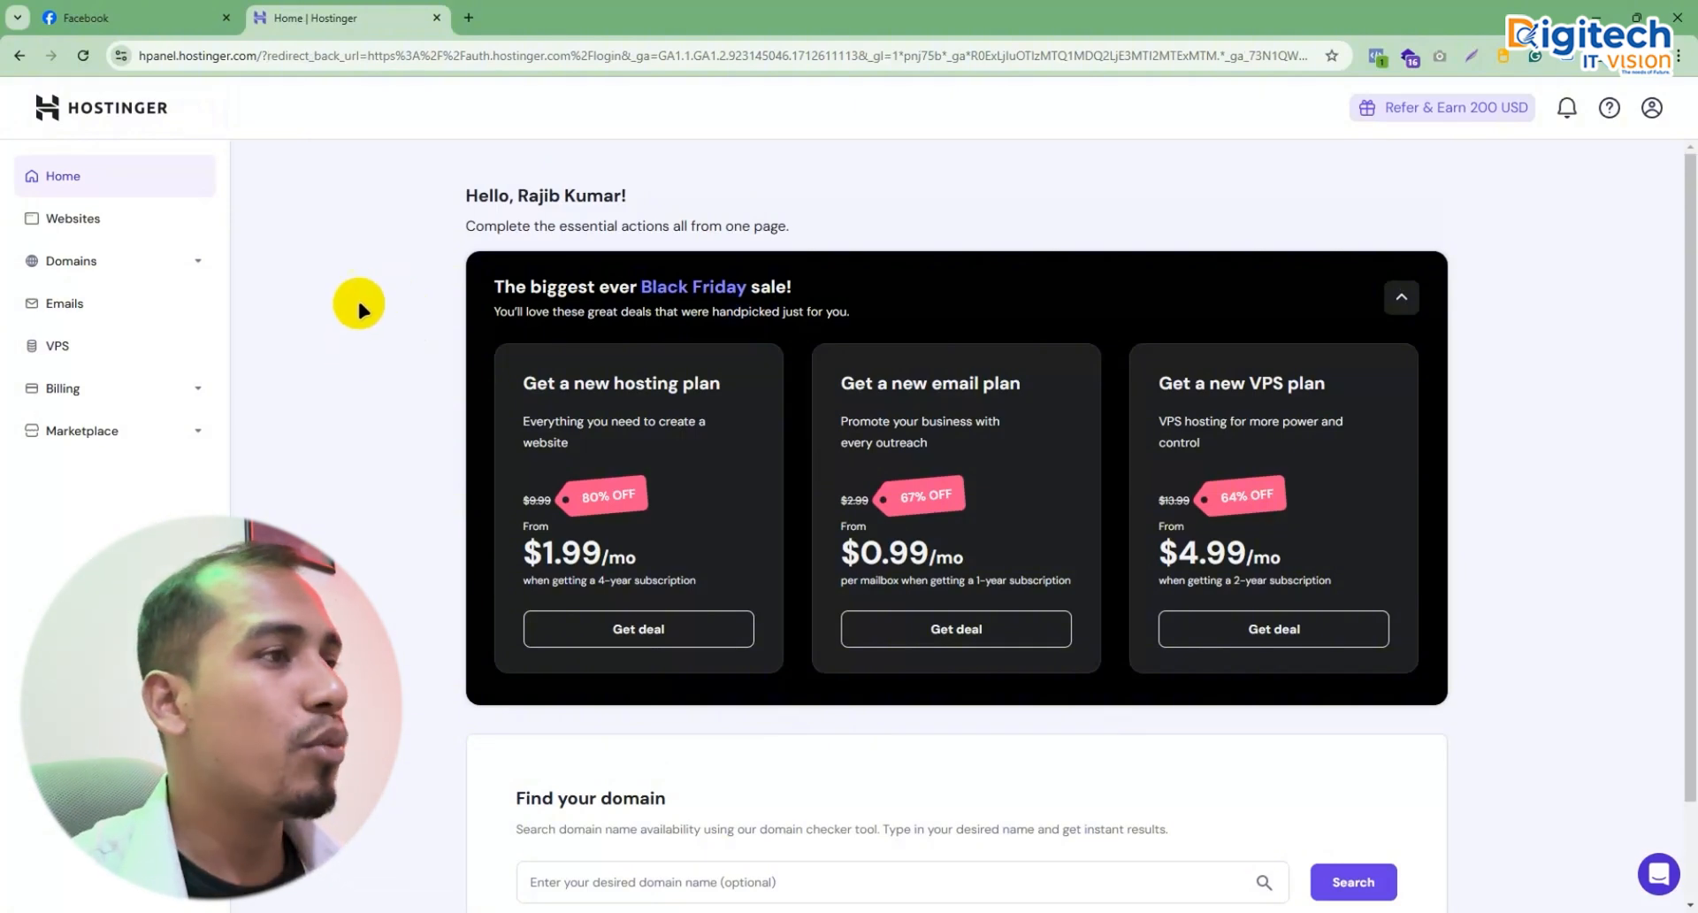
pyautogui.scroll(-2, 389, 309)
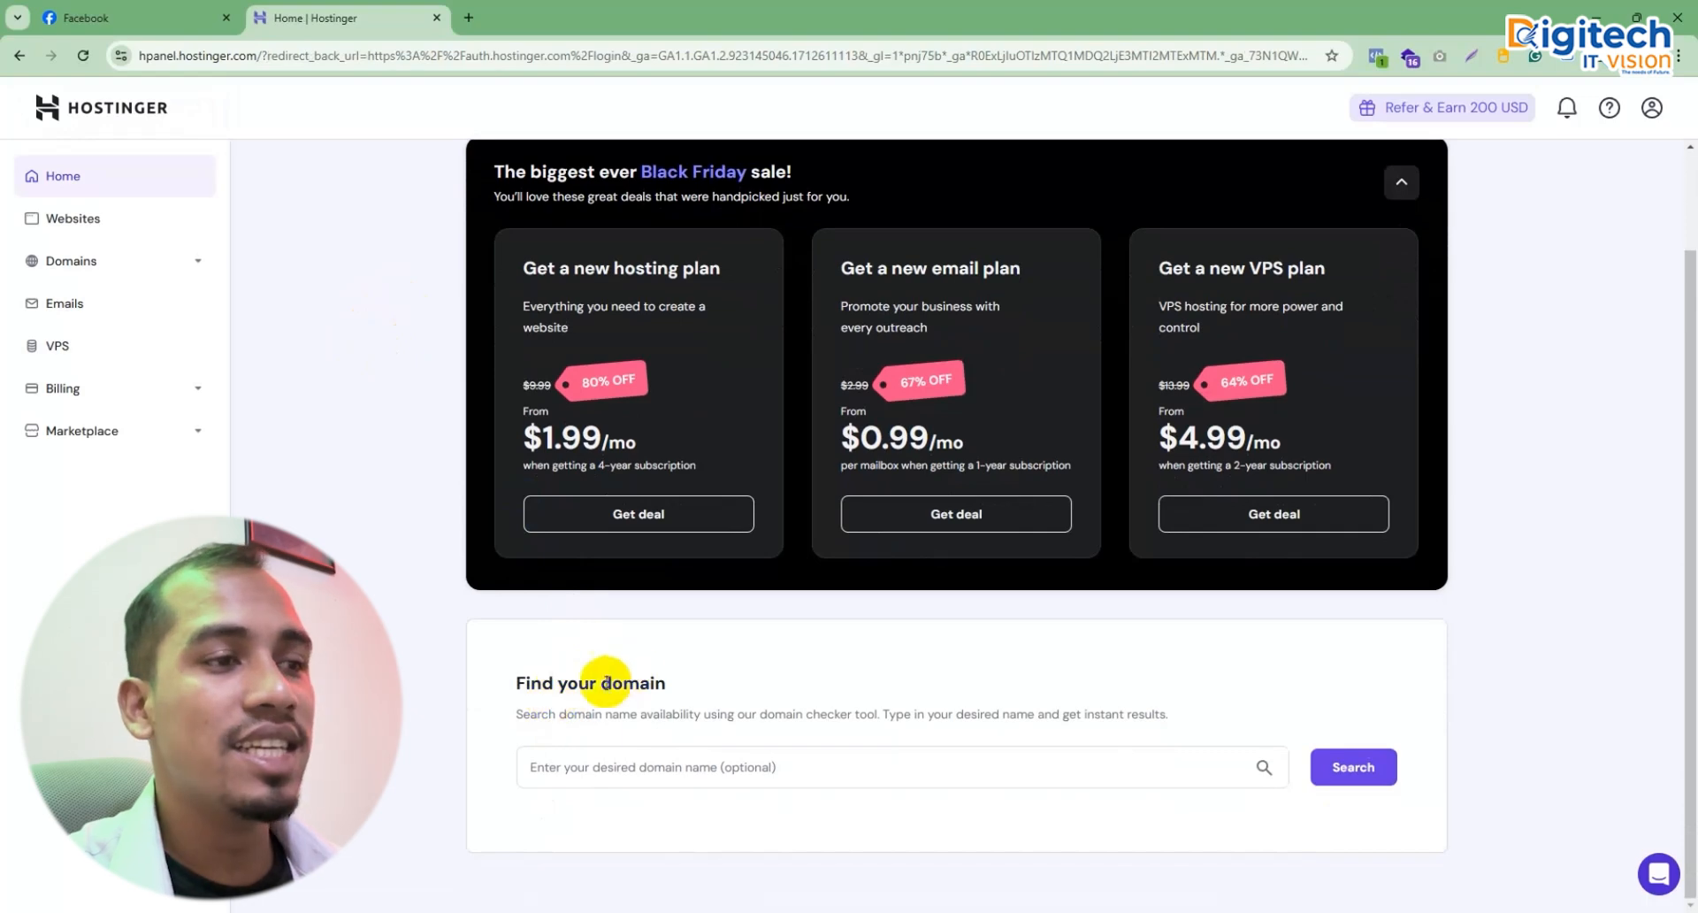
pyautogui.click(653, 758)
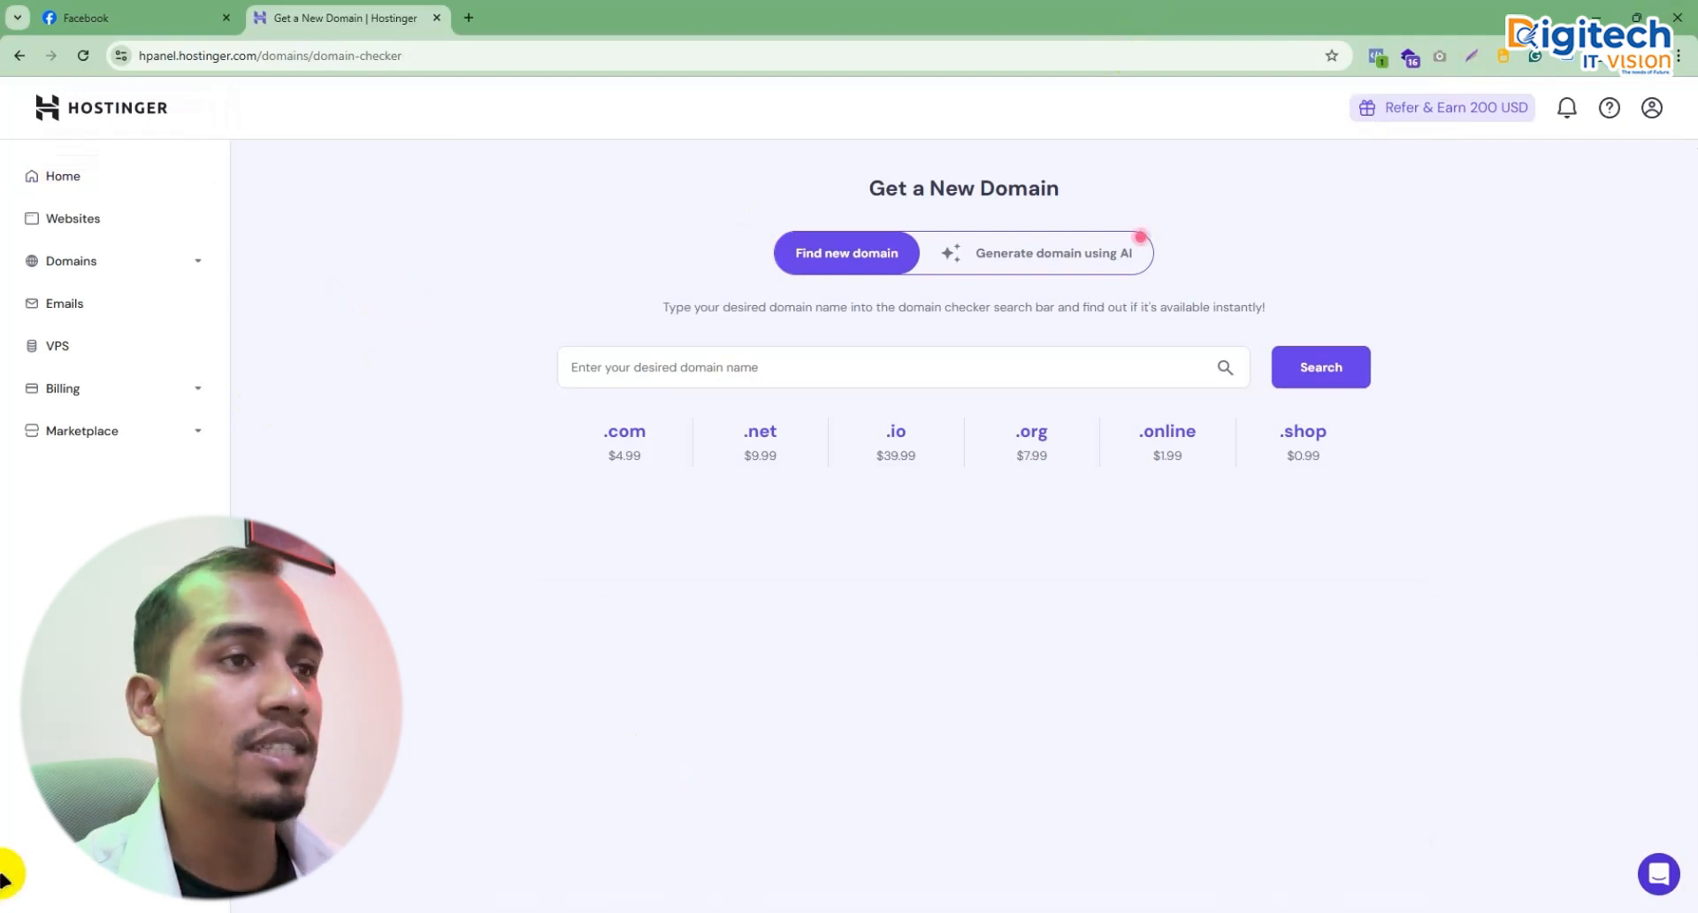
# Step: Search for digitechit.online and confirm it is available at $1.99 for the first year
pyautogui.click(672, 363)
pyautogui.write('digitech')
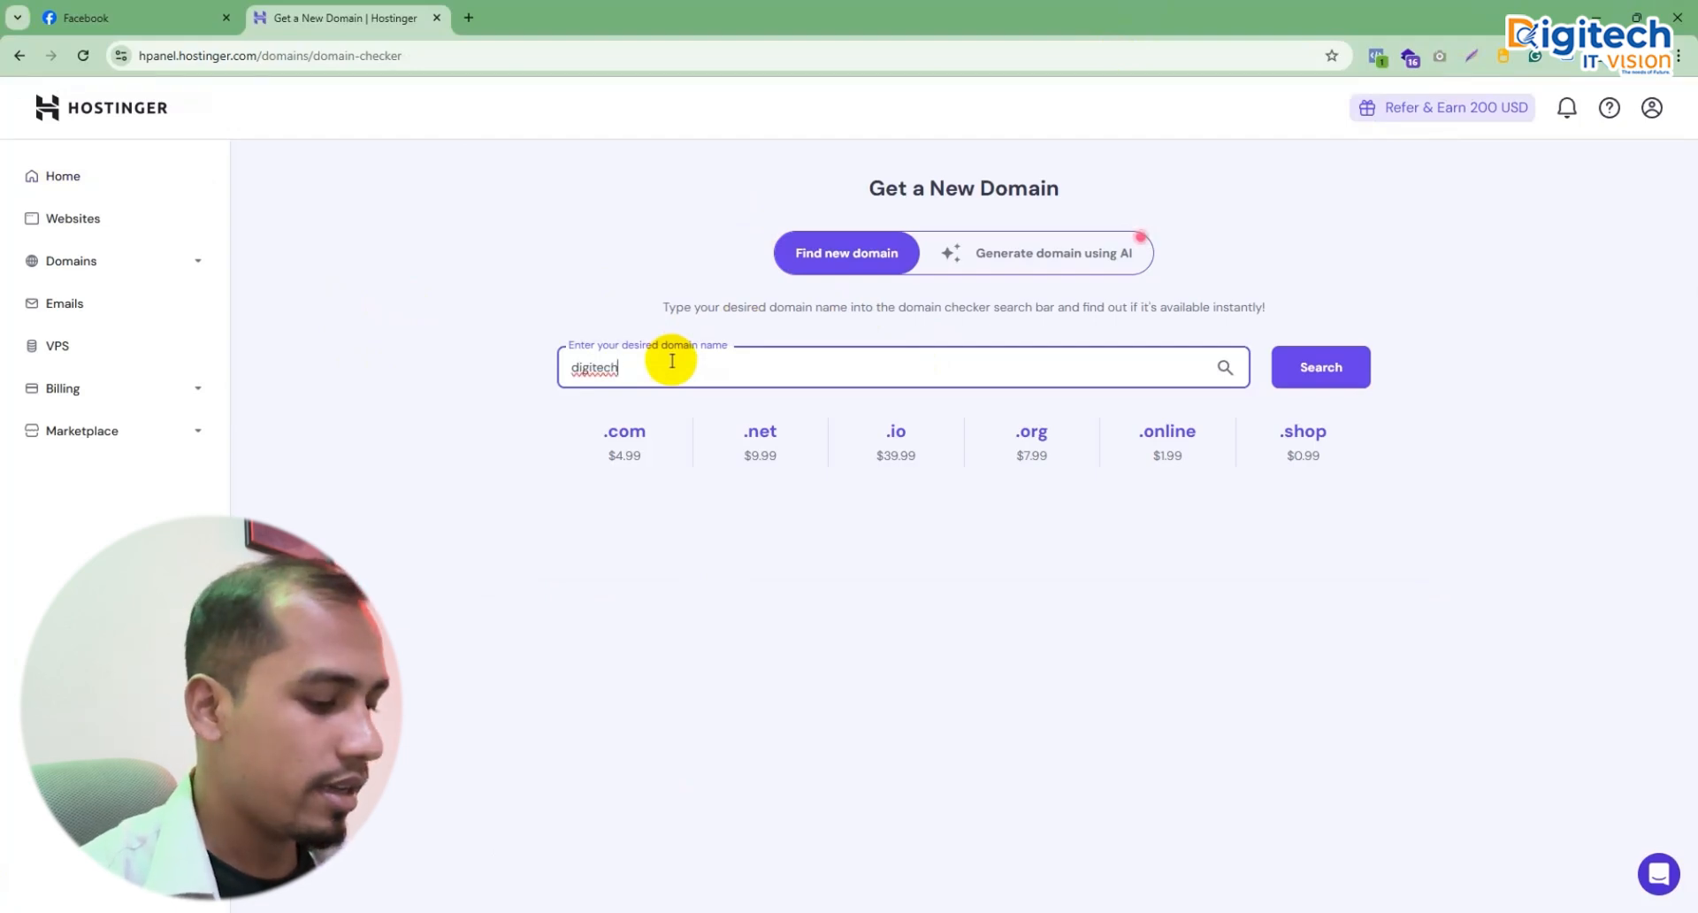
pyautogui.write('it')
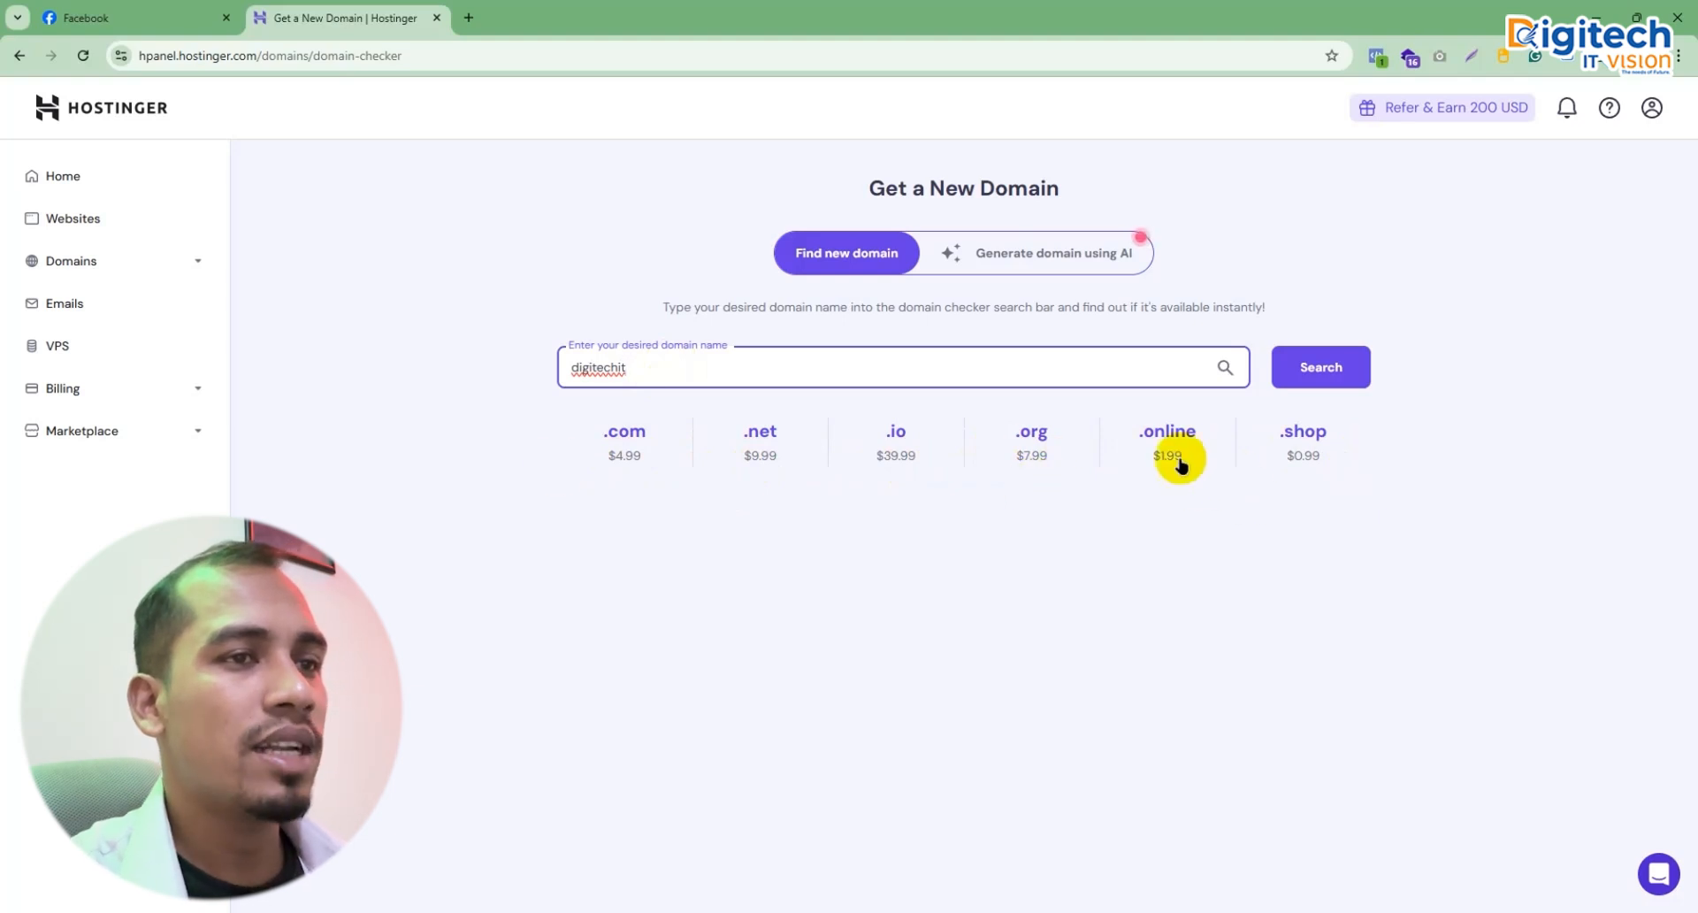
pyautogui.moveTo(1171, 432); pyautogui.dragTo(1185, 433)
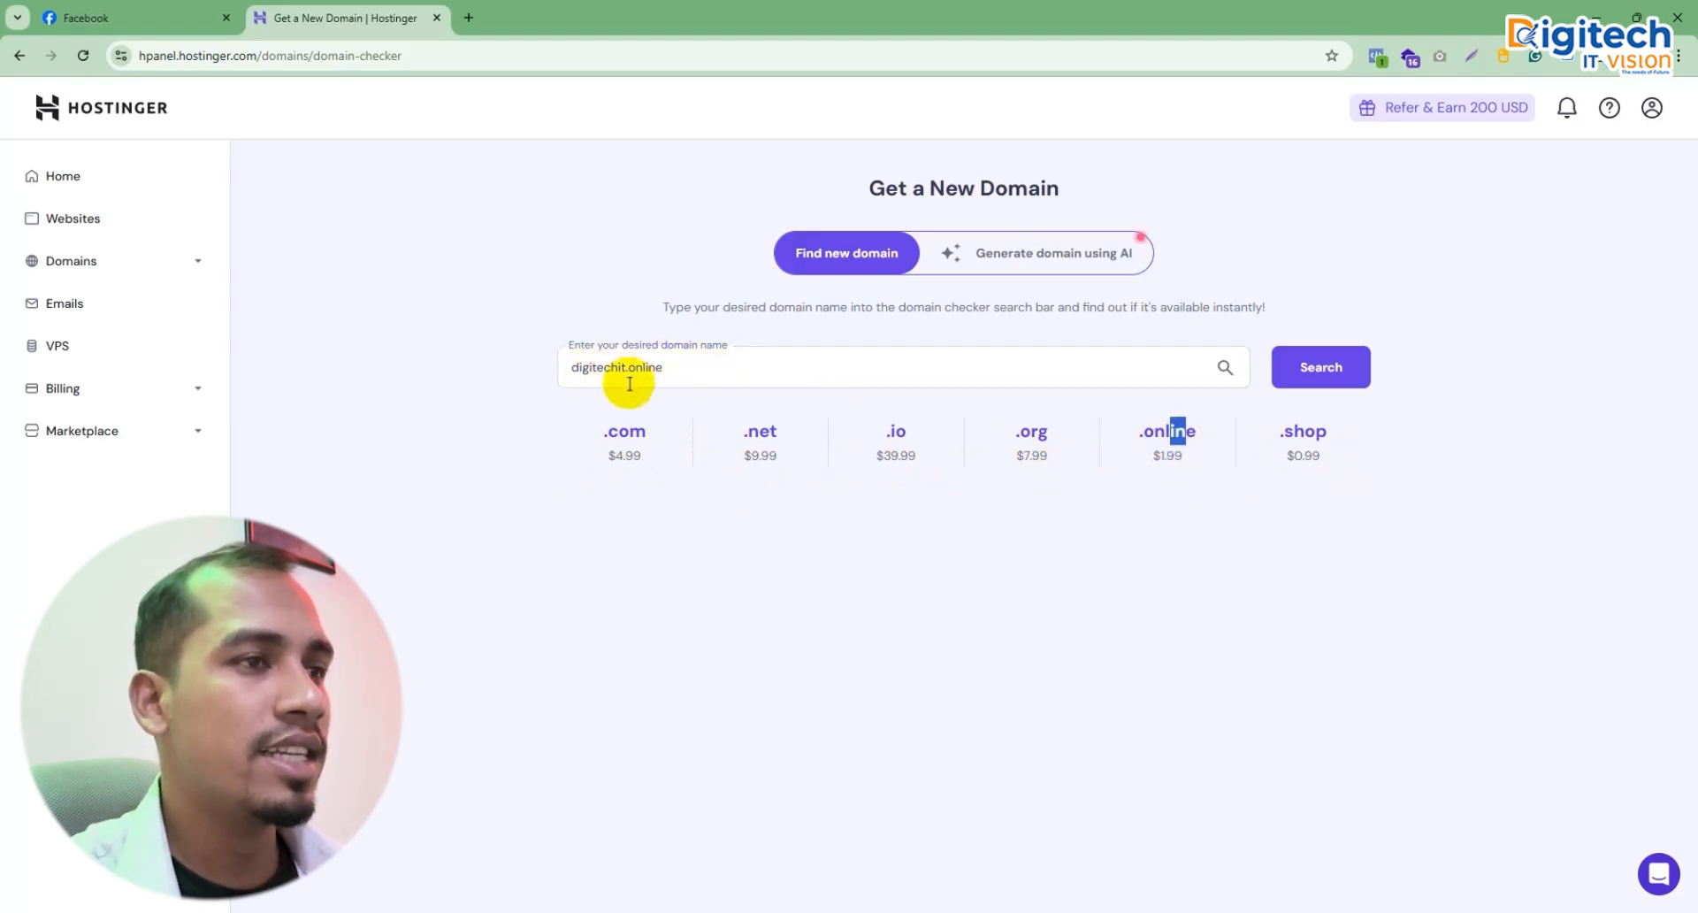
pyautogui.click(1308, 366)
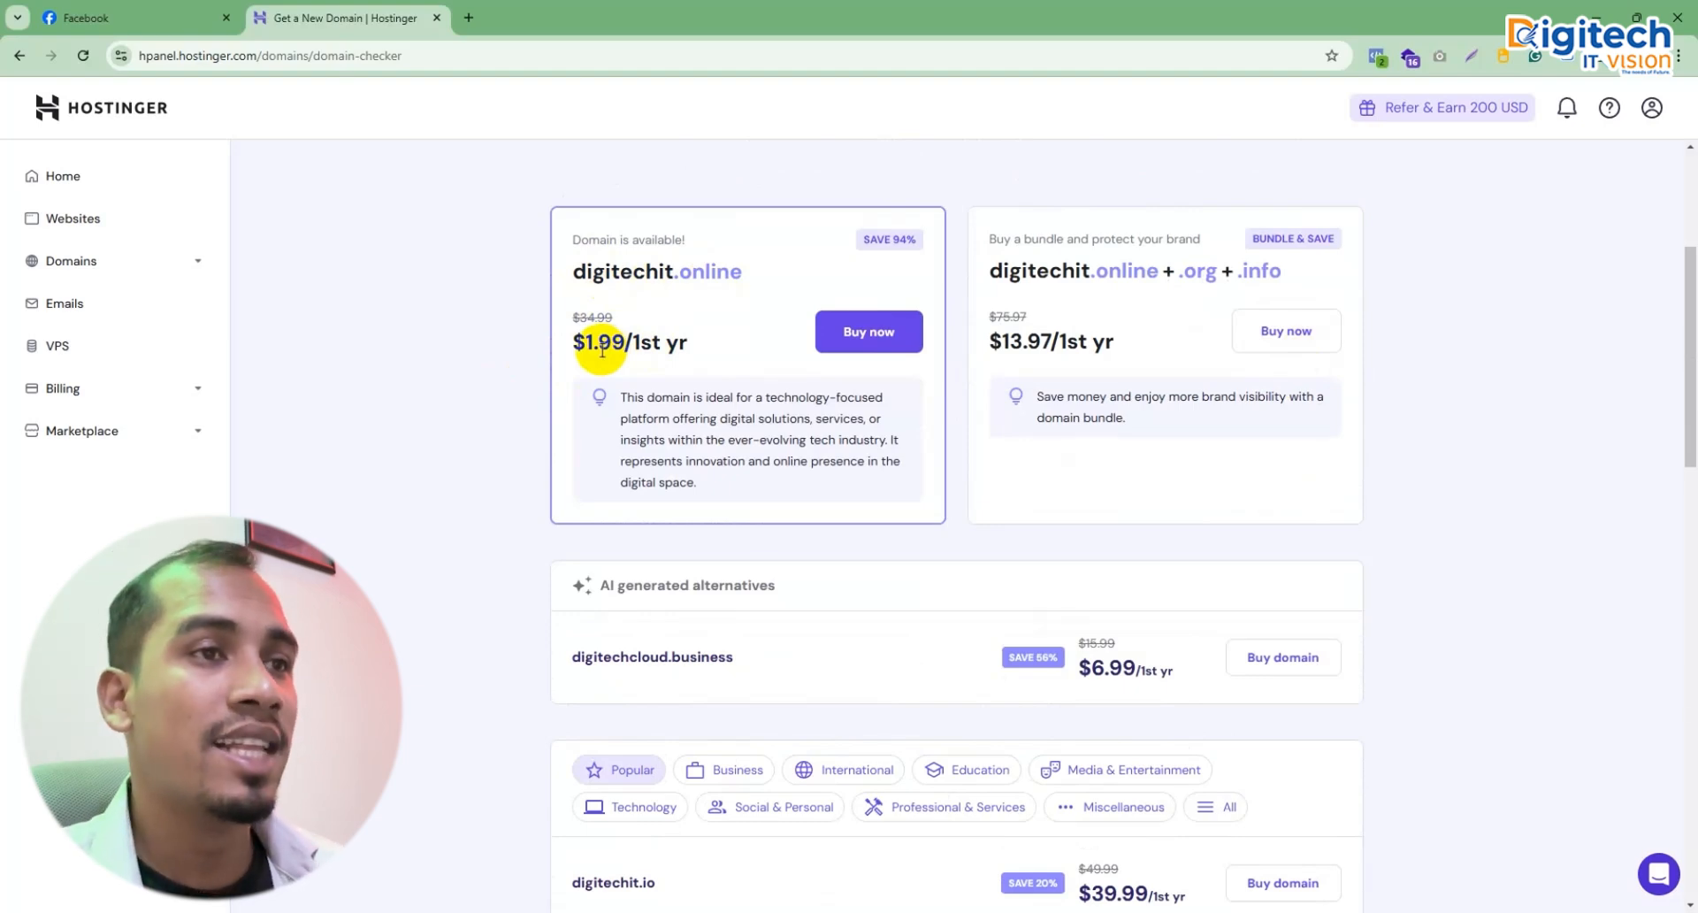
# Step: Buy digitechit.online on a 1-year billing period and proceed to payment with a $2.17 total
pyautogui.click(863, 337)
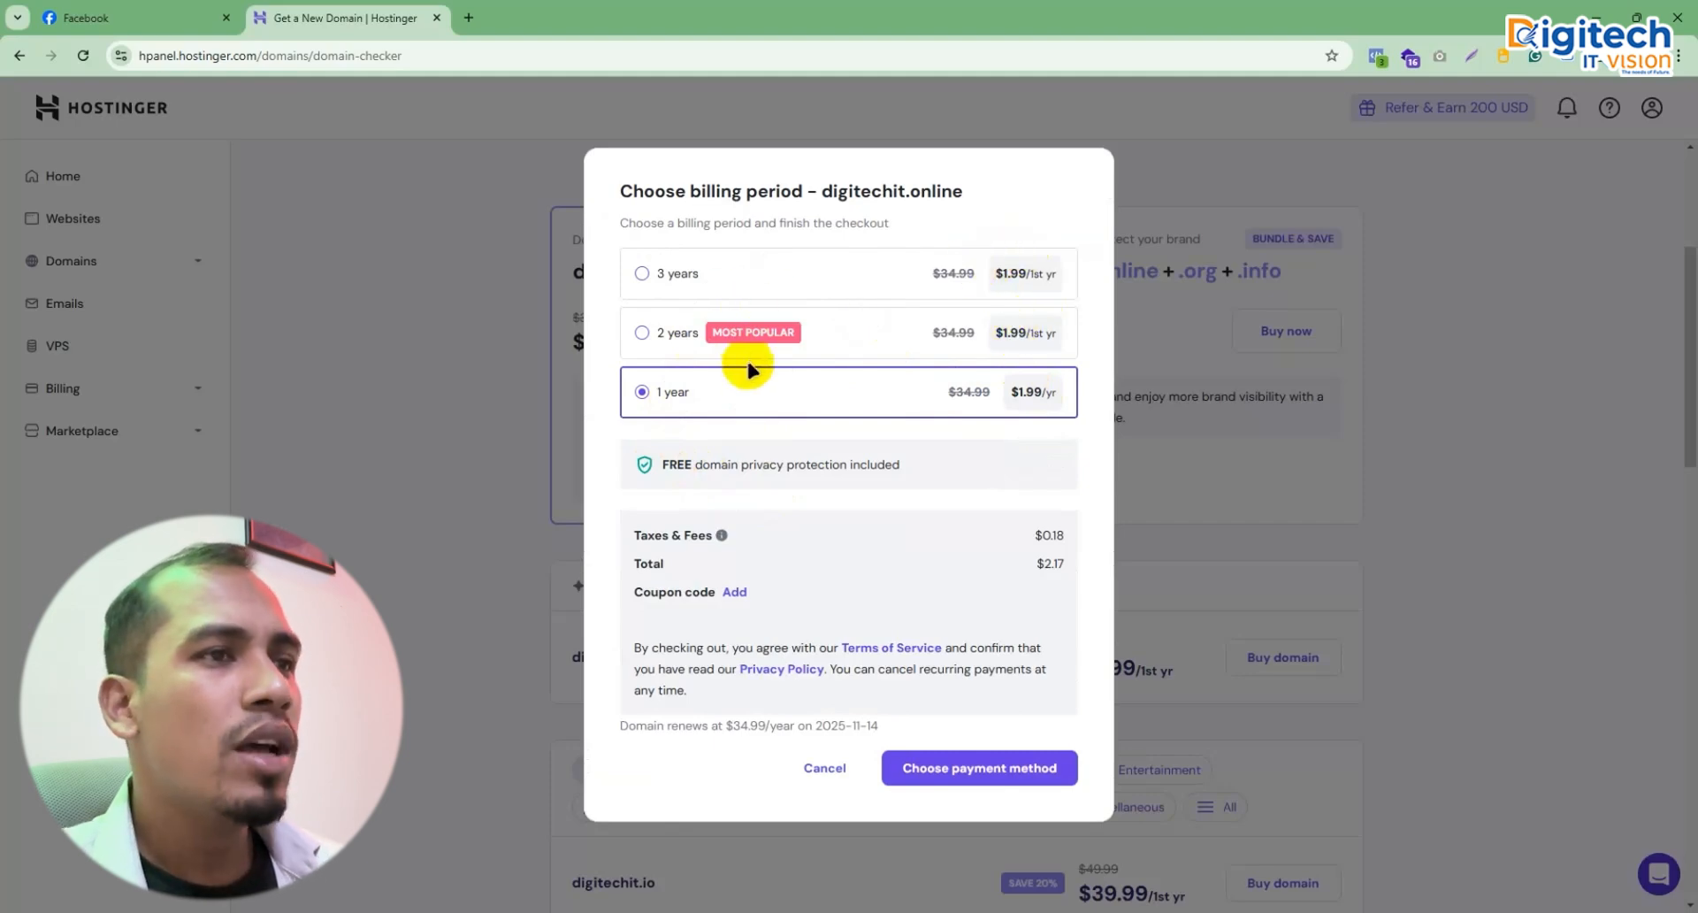
pyautogui.click(815, 339)
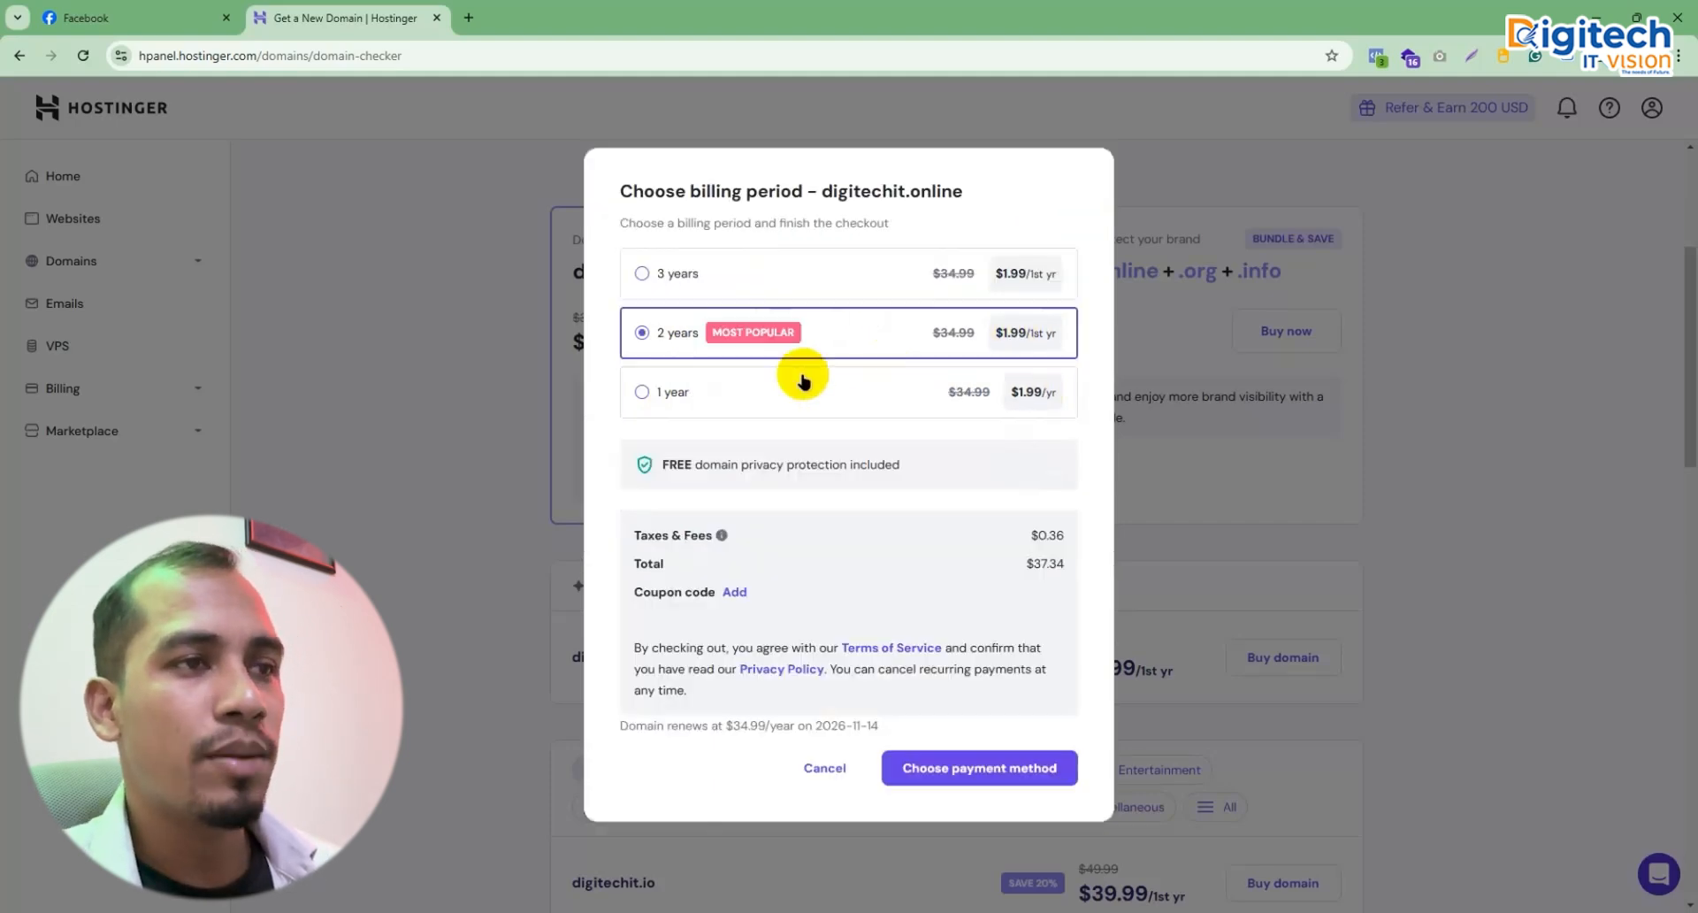
pyautogui.click(748, 397)
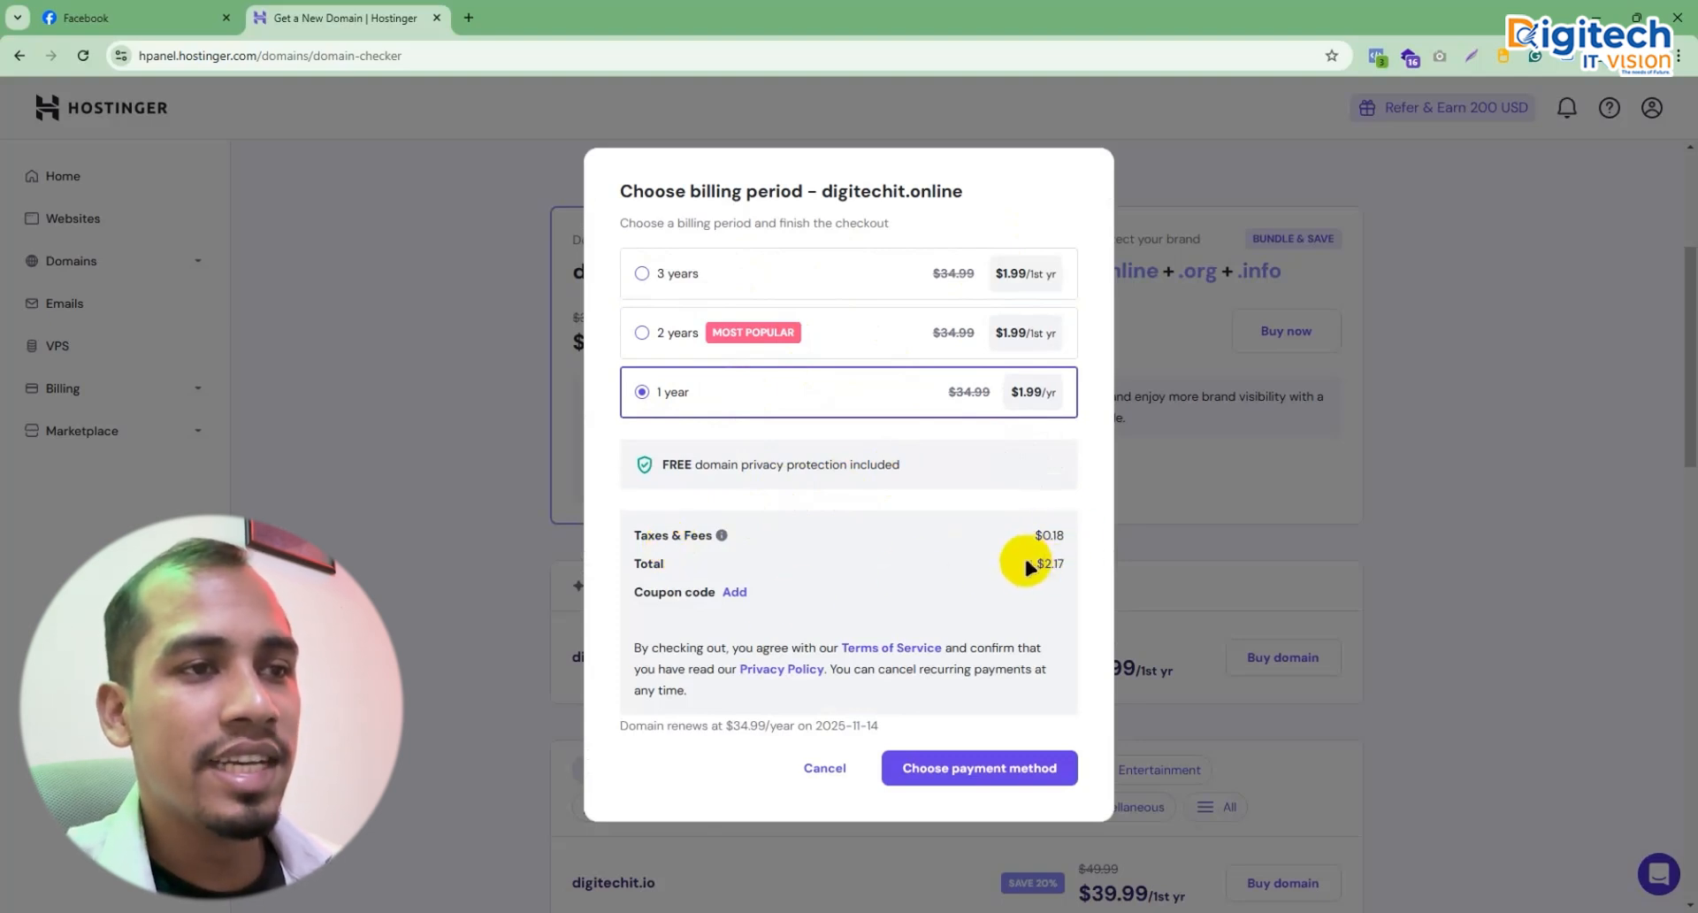
pyautogui.moveTo(1037, 564); pyautogui.dragTo(1079, 573)
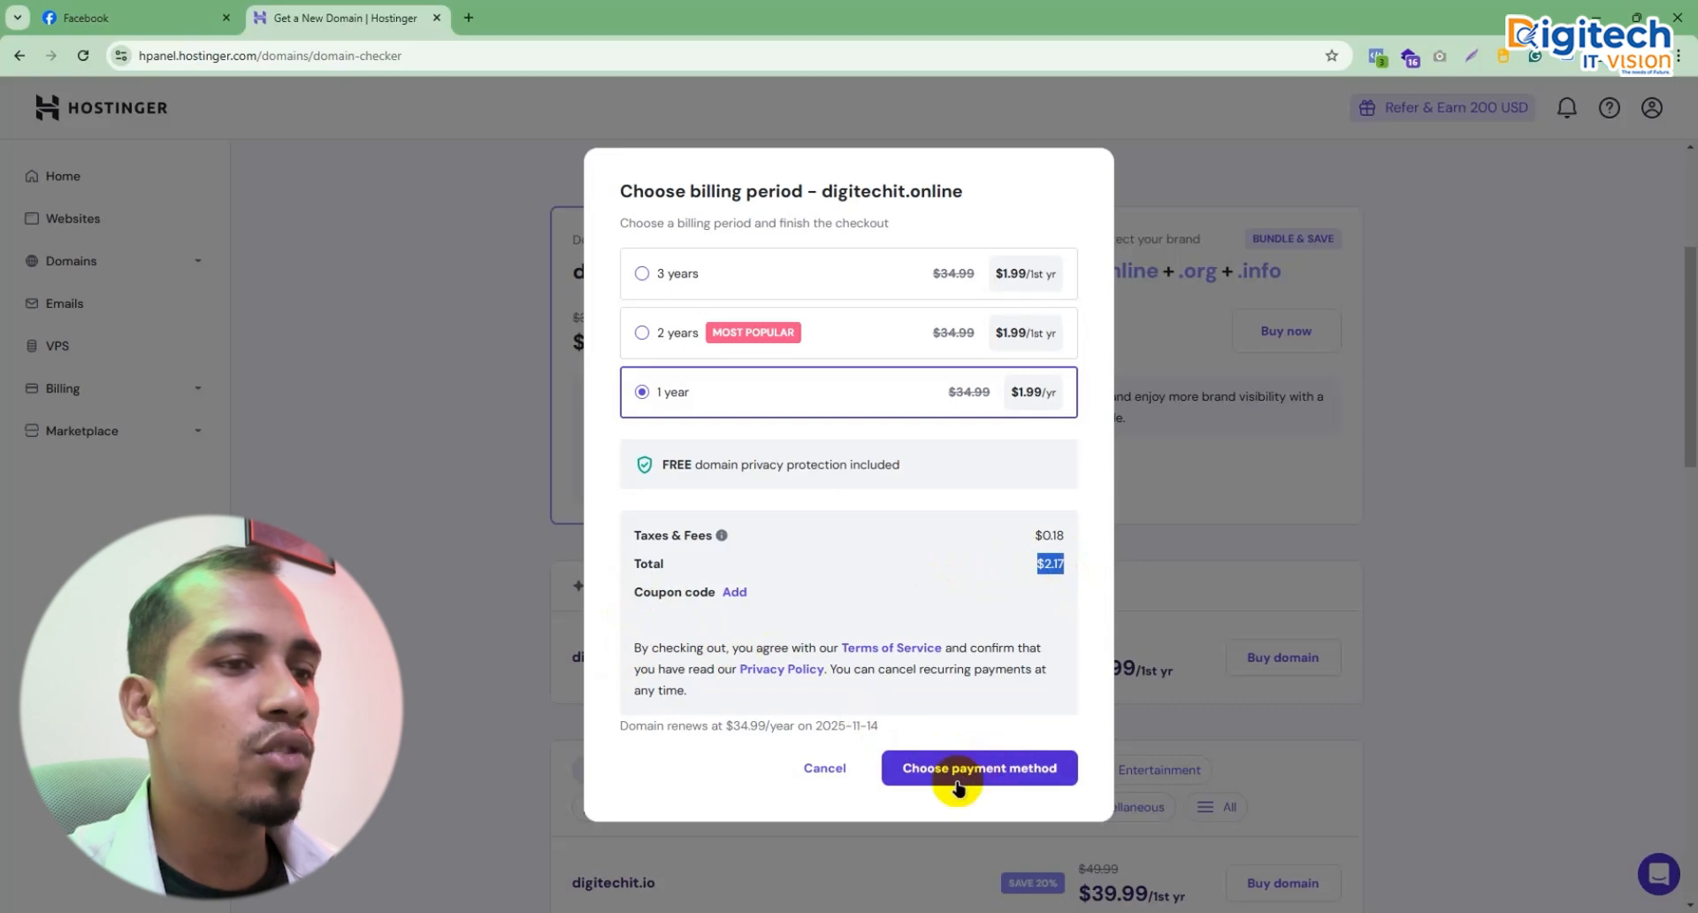
pyautogui.click(982, 767)
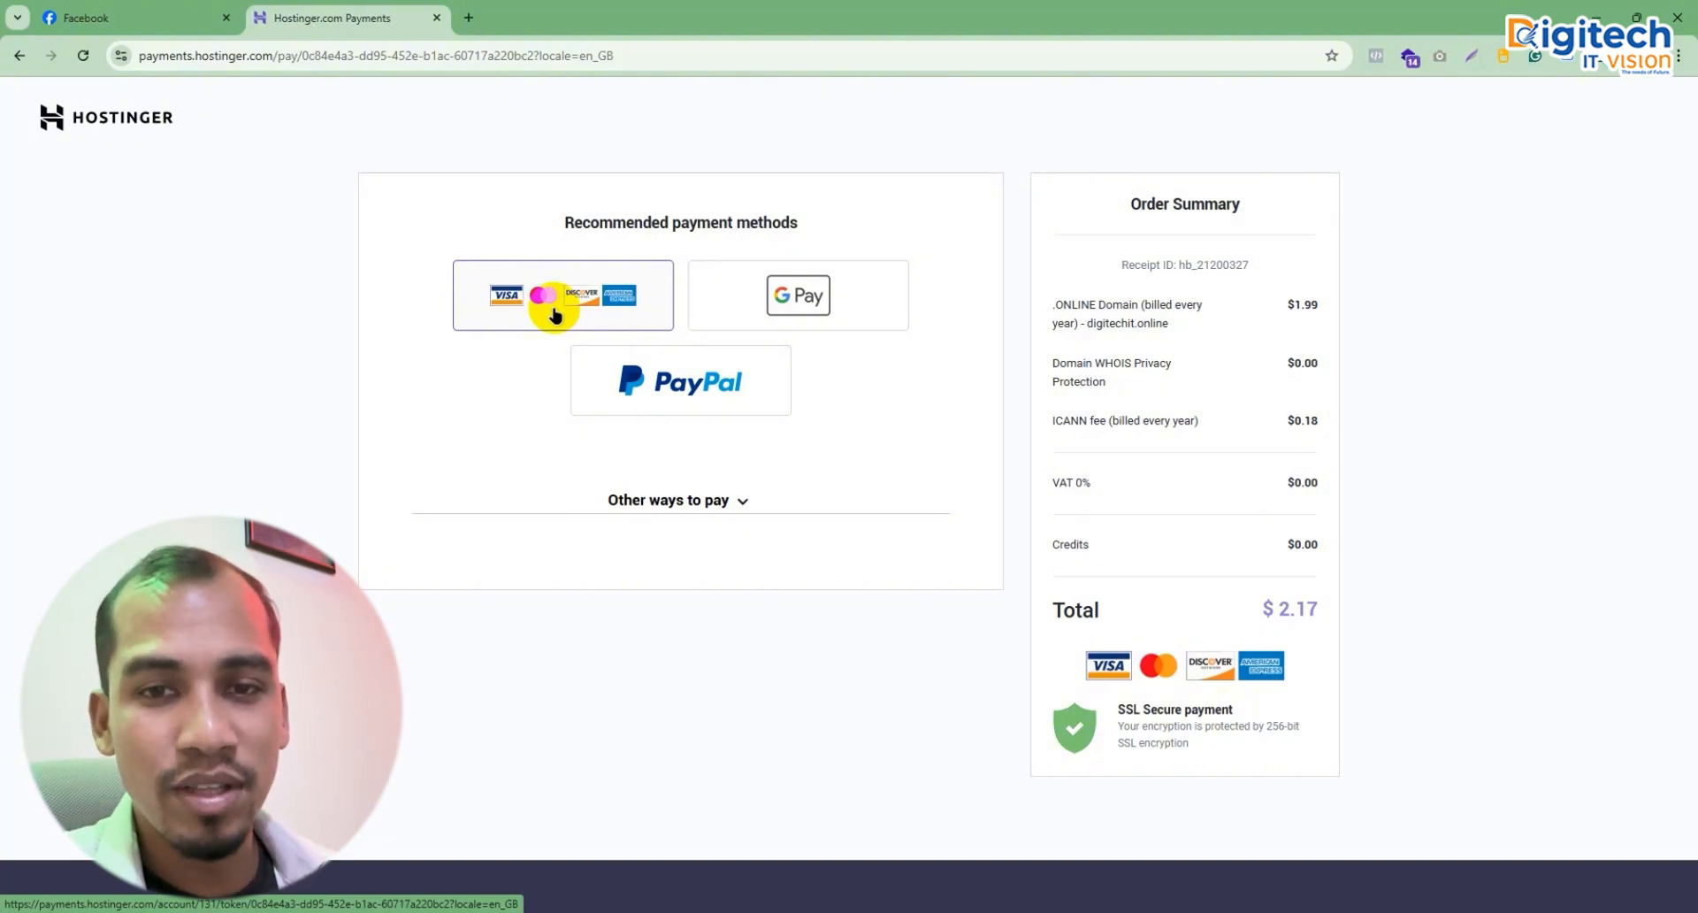
# Step: Choose card payment and fill in the cardholder name, card number, expiry date and CVC
pyautogui.click(694, 495)
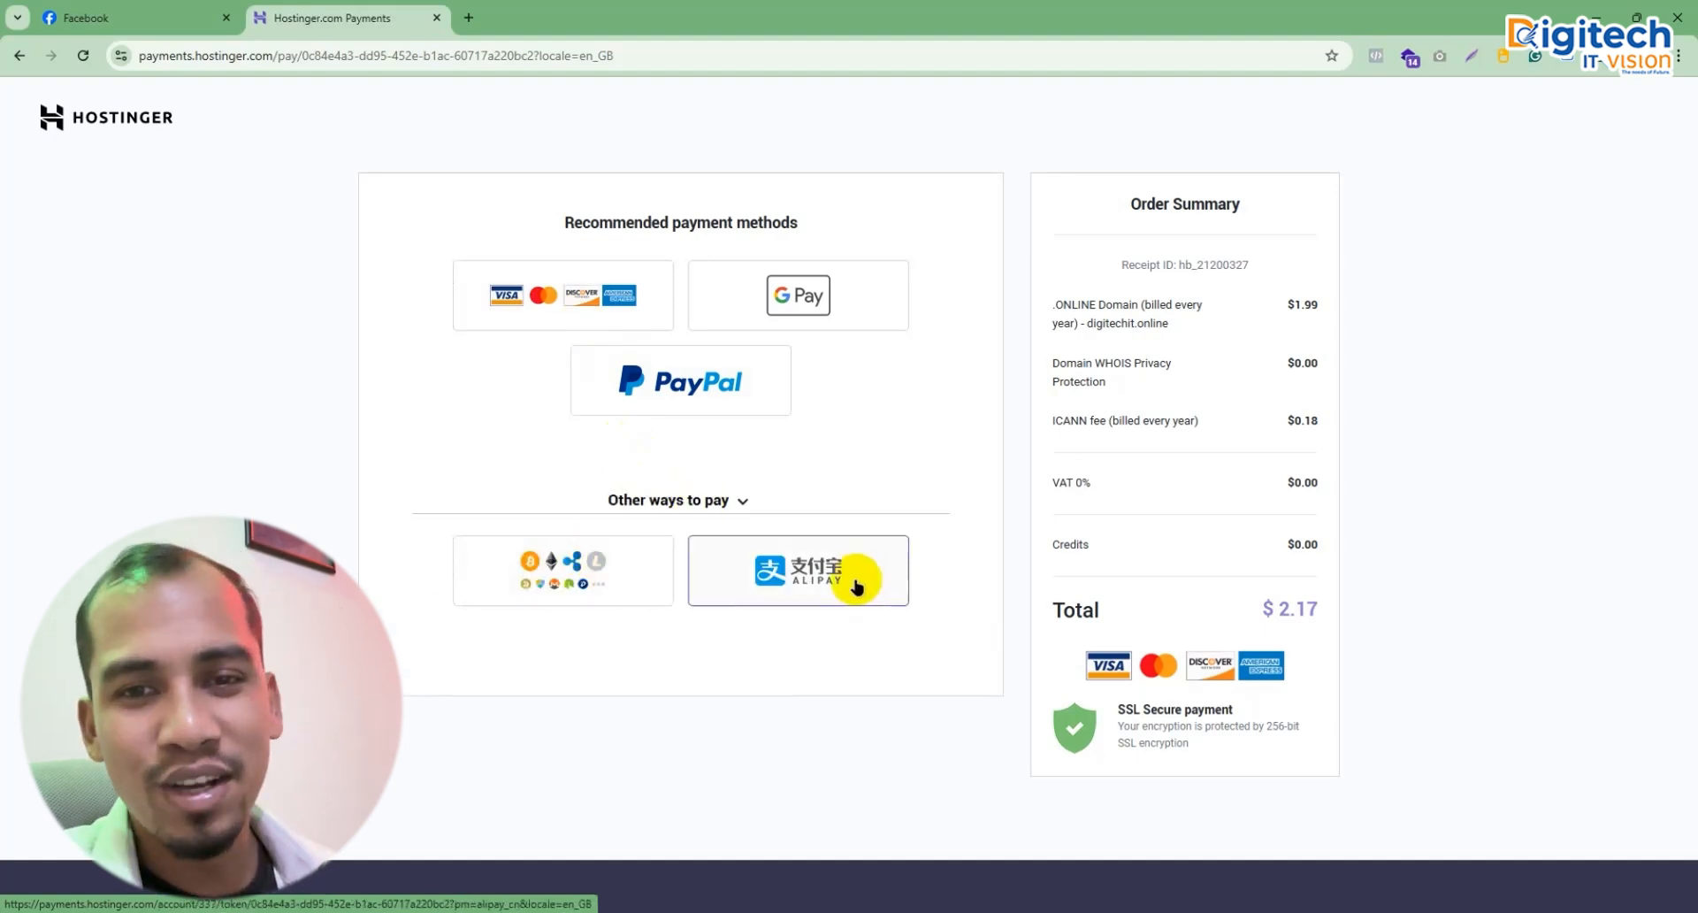
pyautogui.click(546, 301)
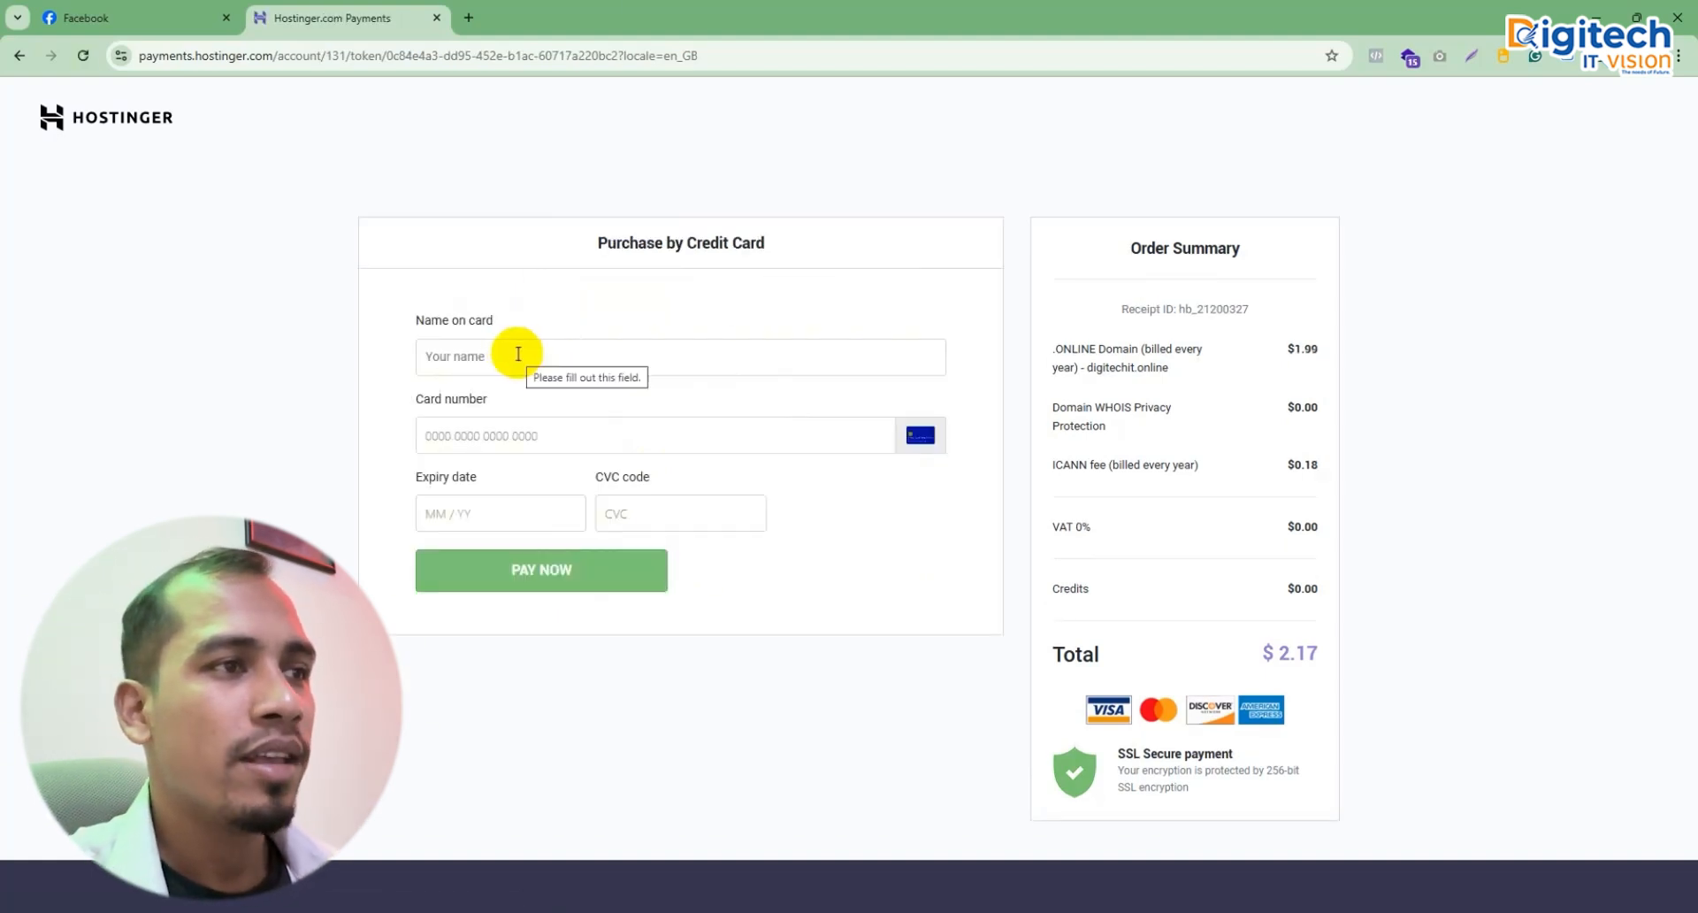
pyautogui.click(518, 353)
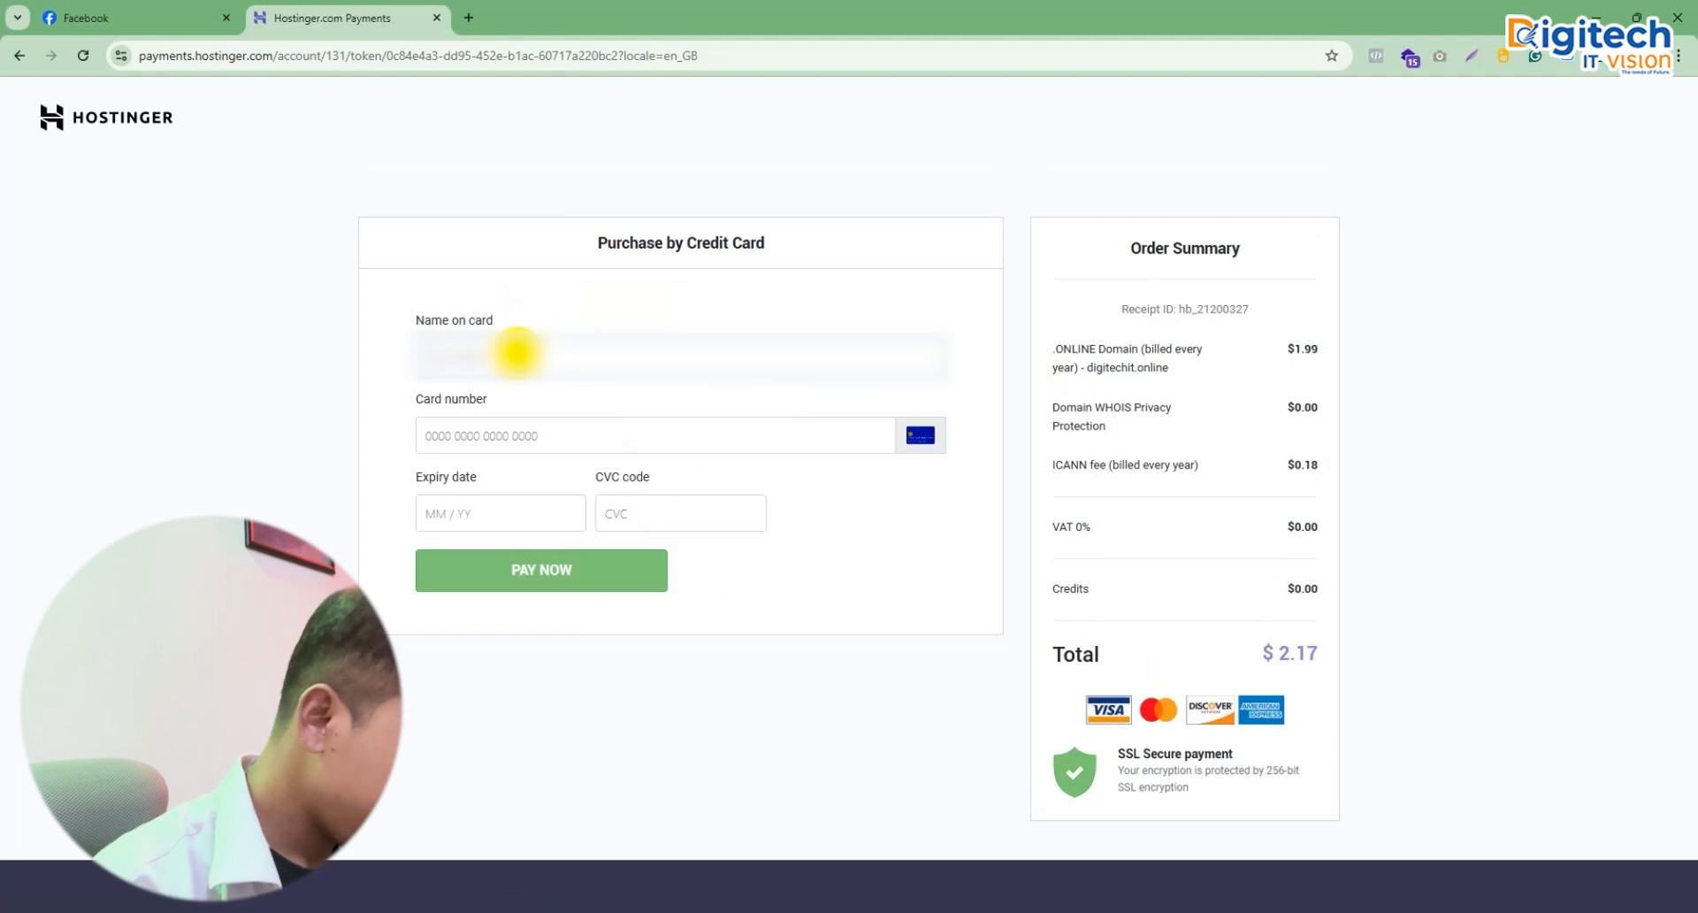
pyautogui.write('M')
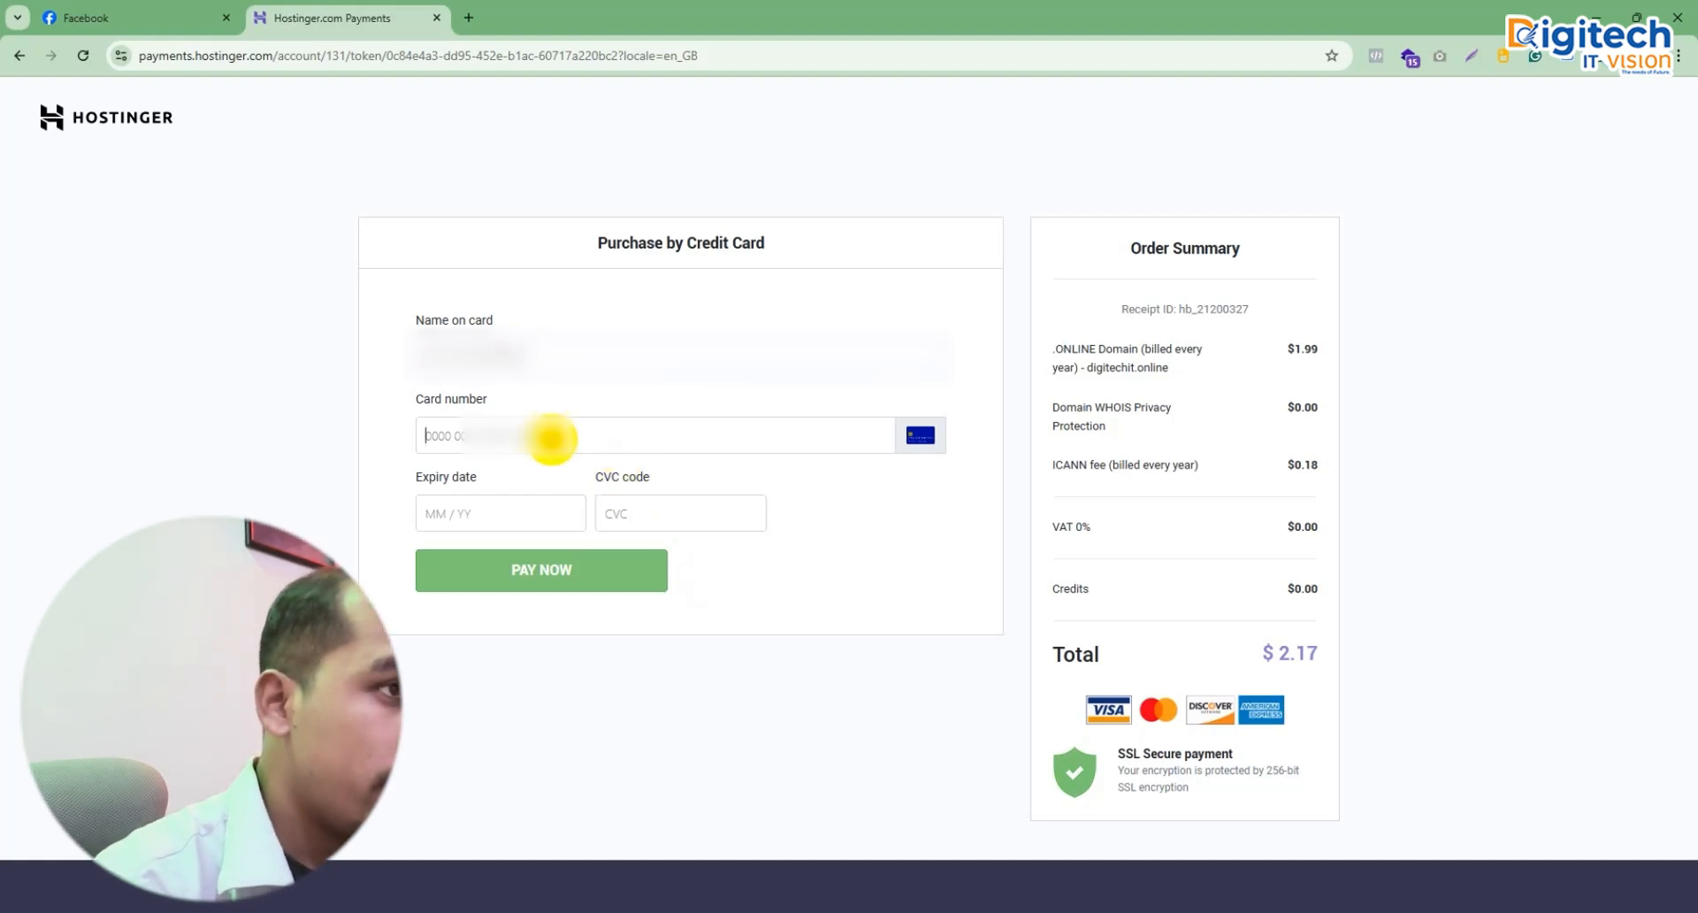
pyautogui.click(551, 439)
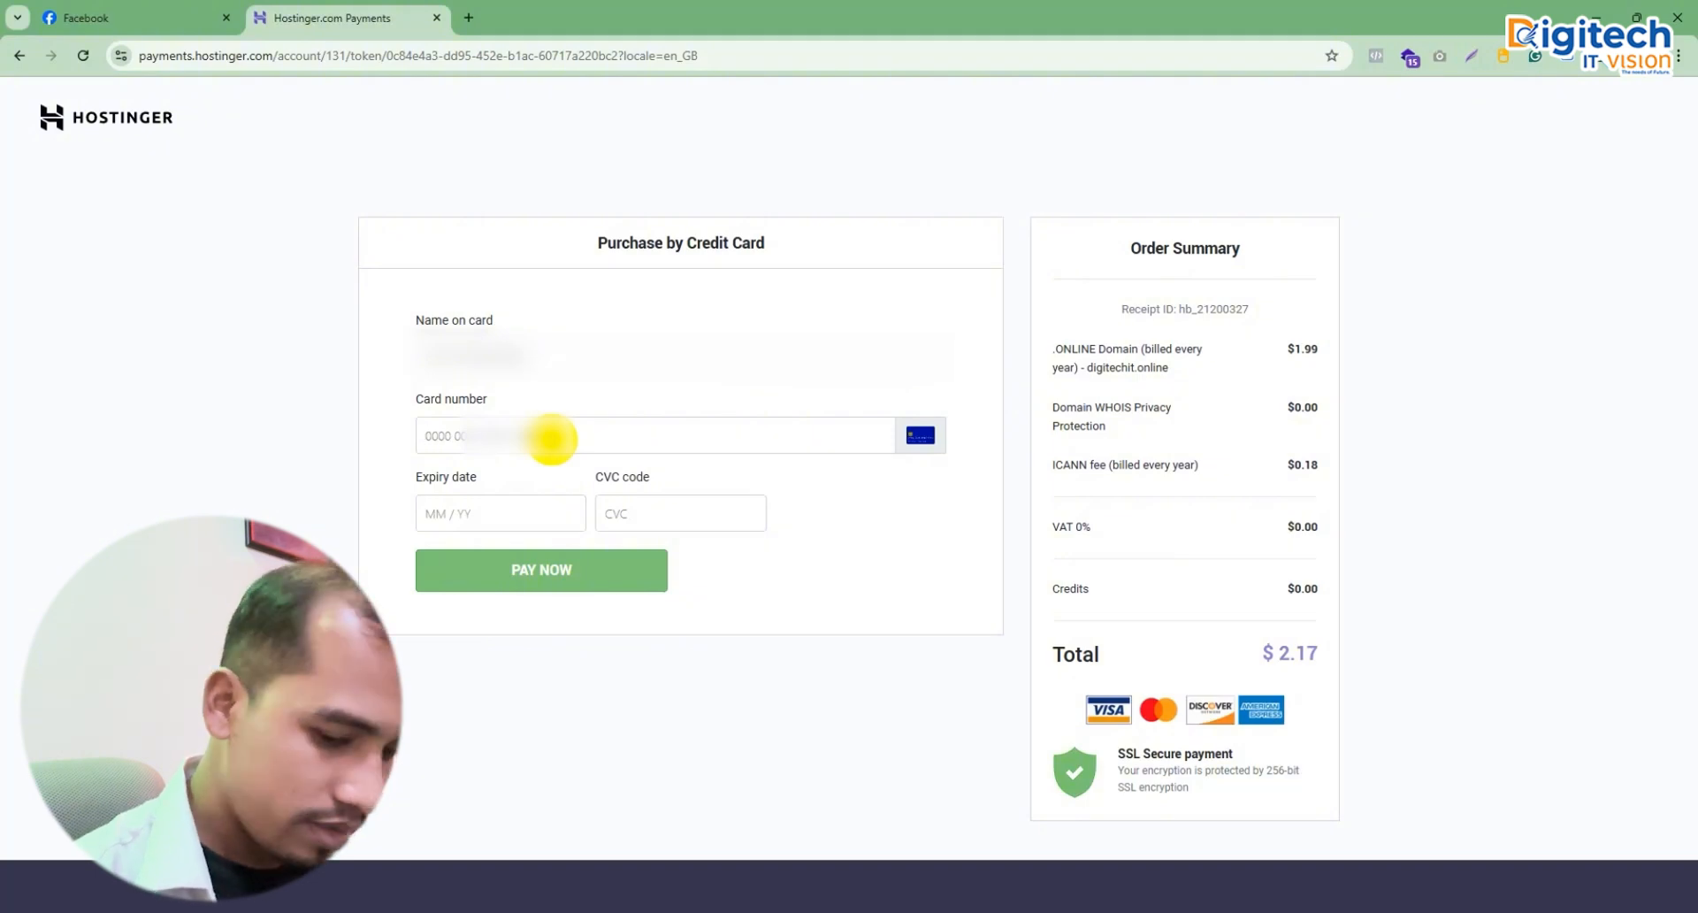
pyautogui.write('52')
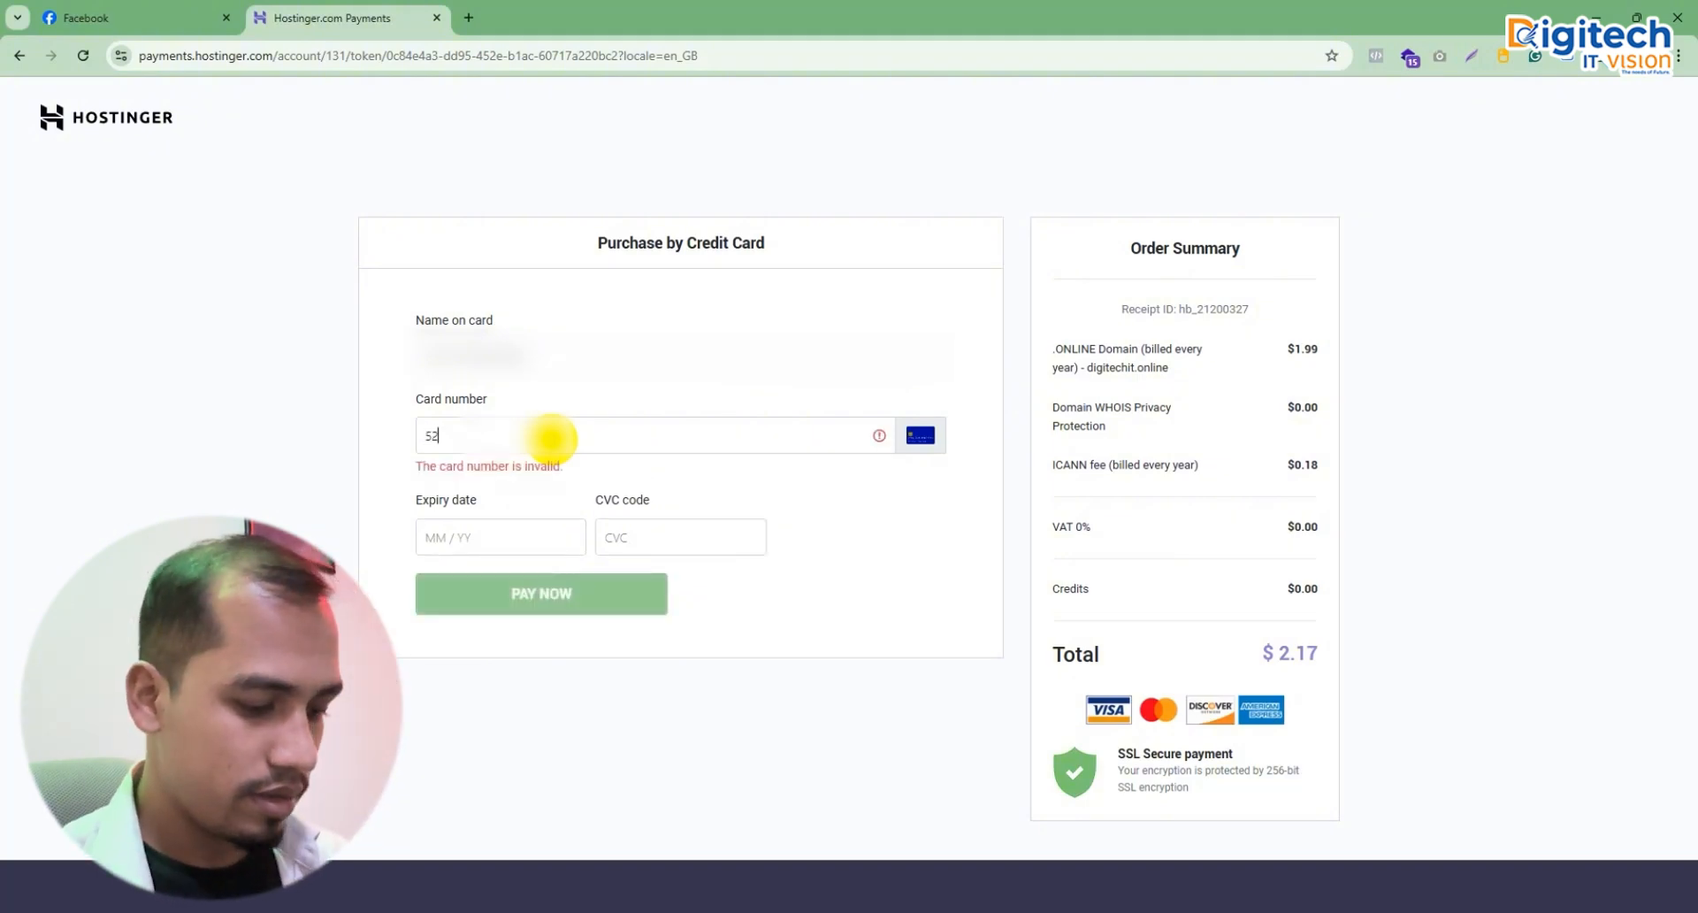
pyautogui.write('26')
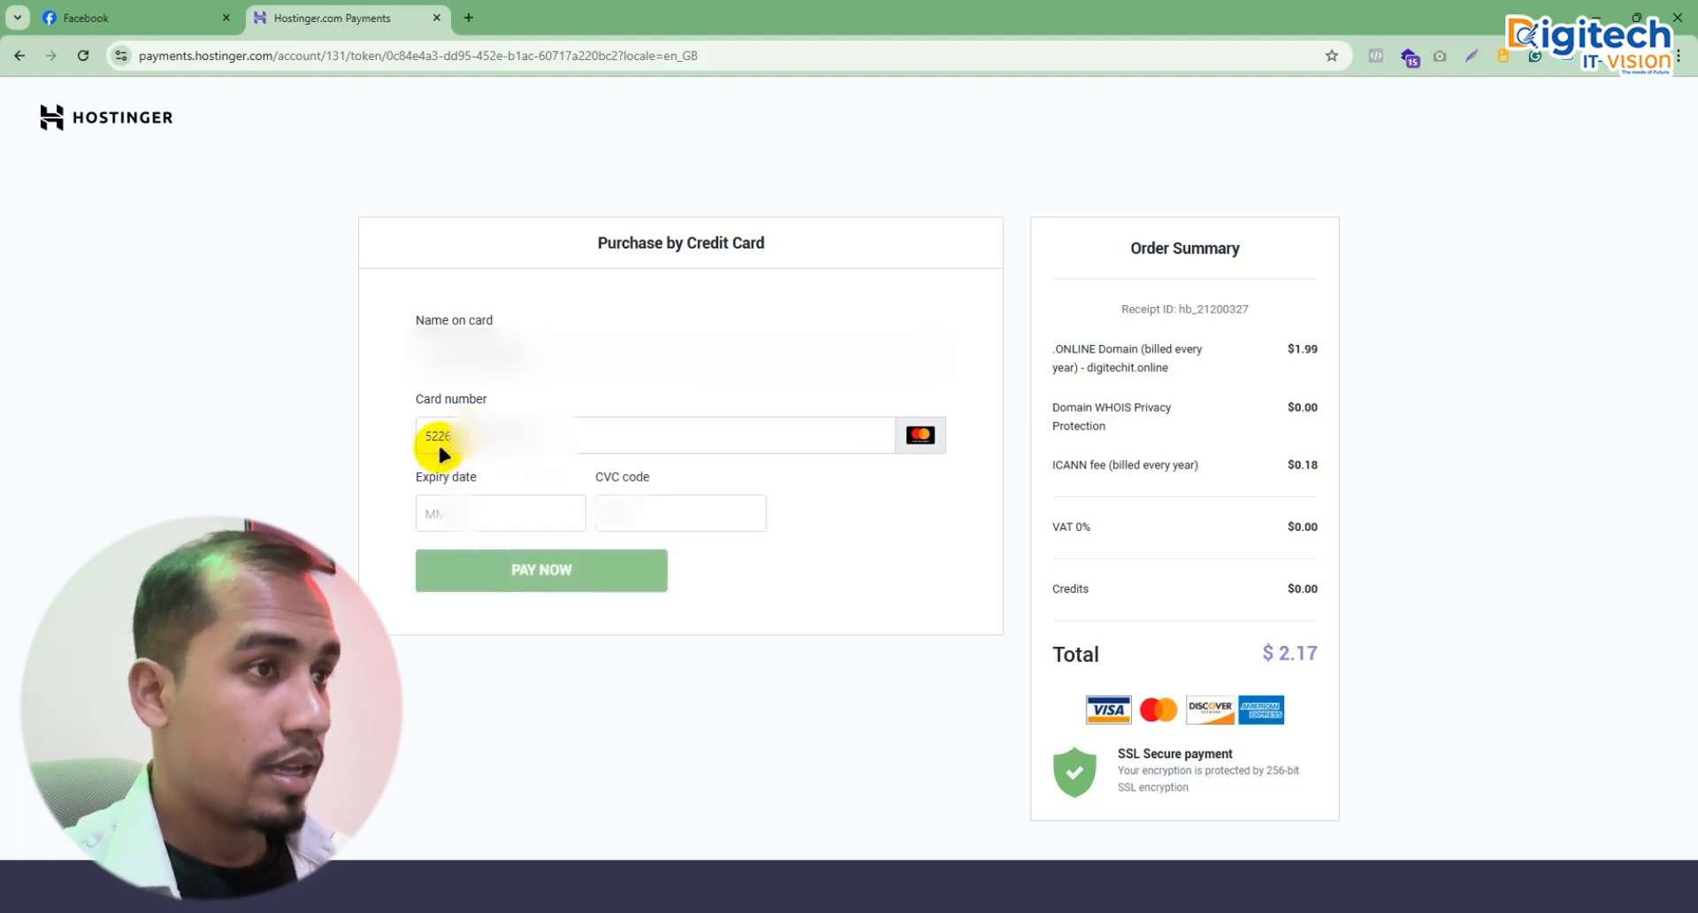
pyautogui.click(447, 529)
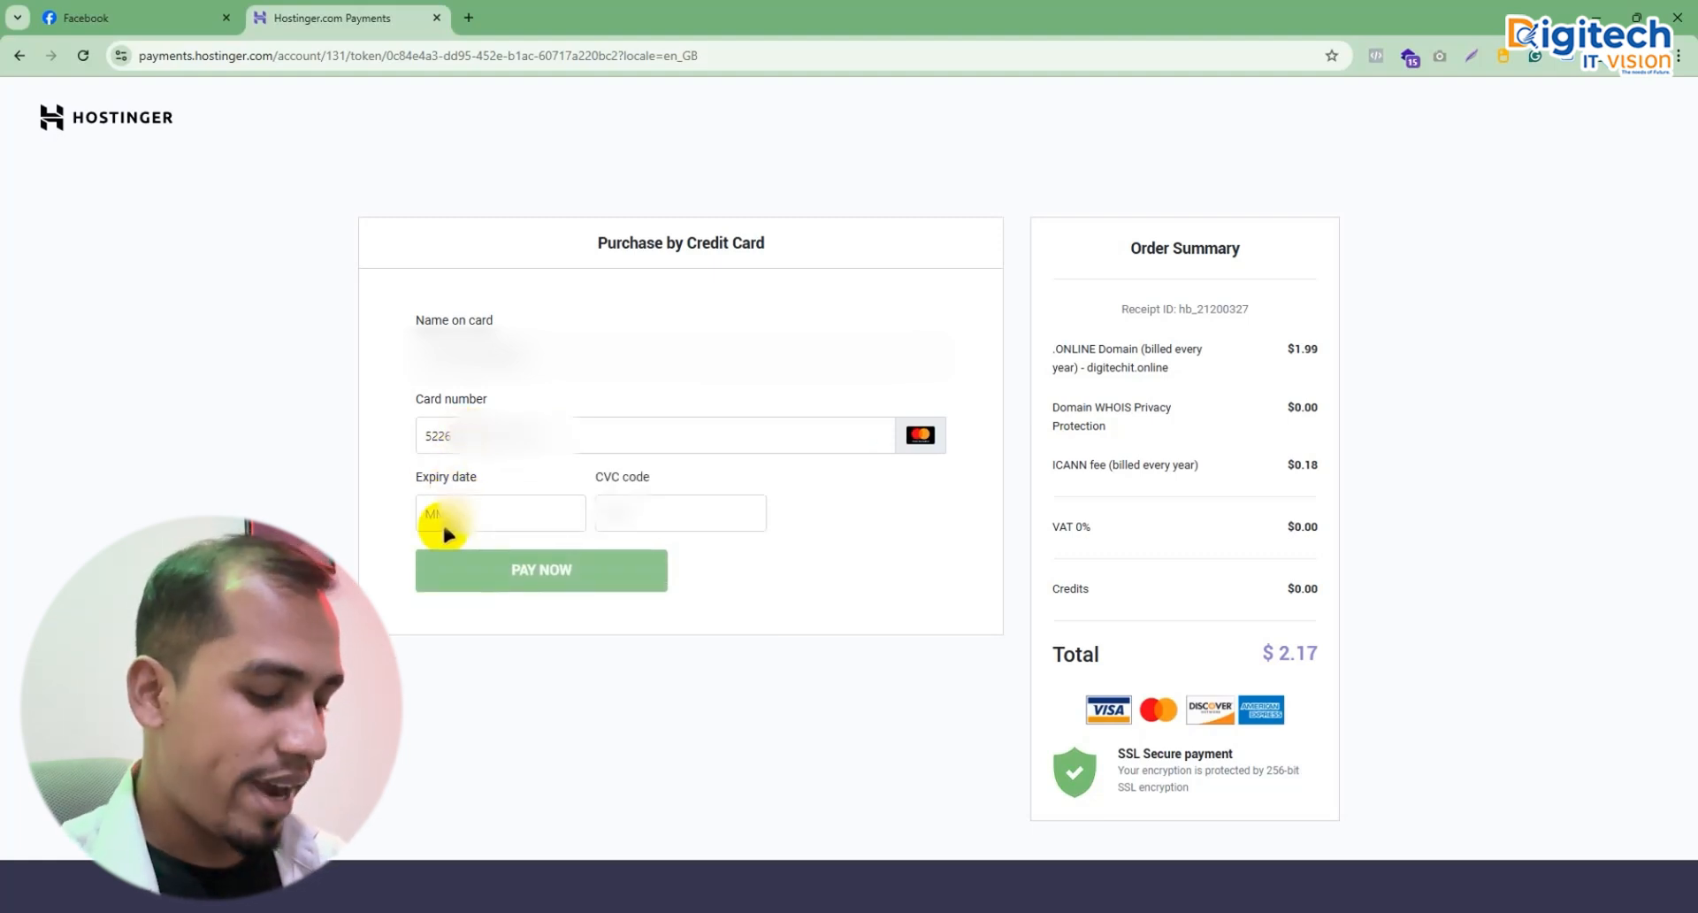
pyautogui.write('0')
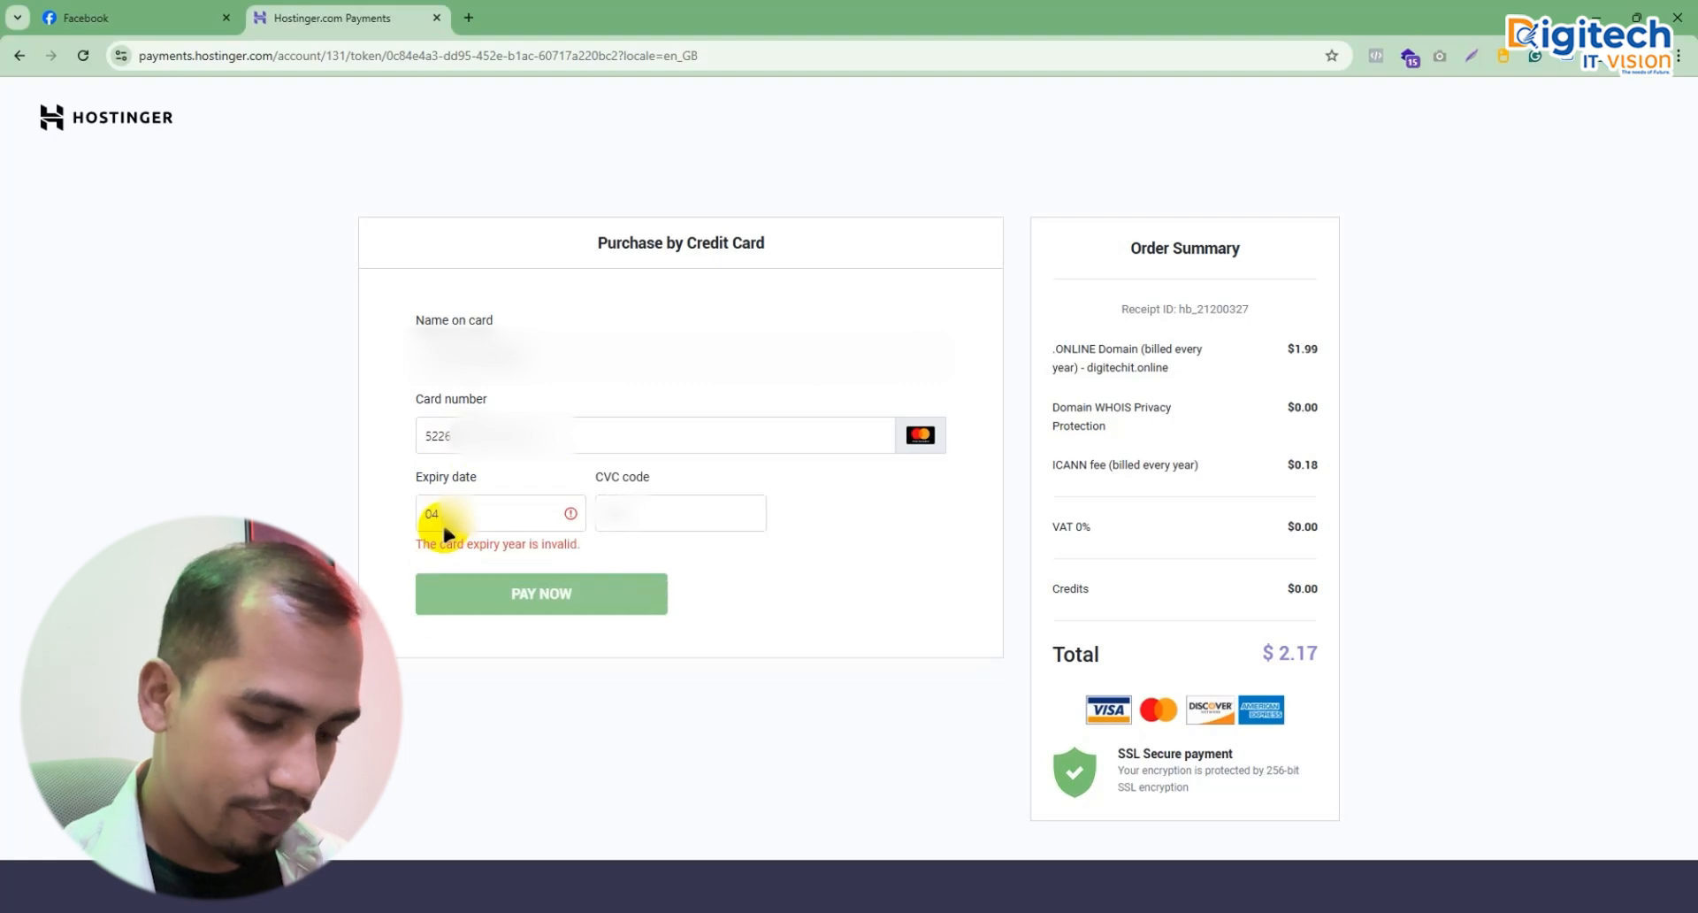
pyautogui.write('4')
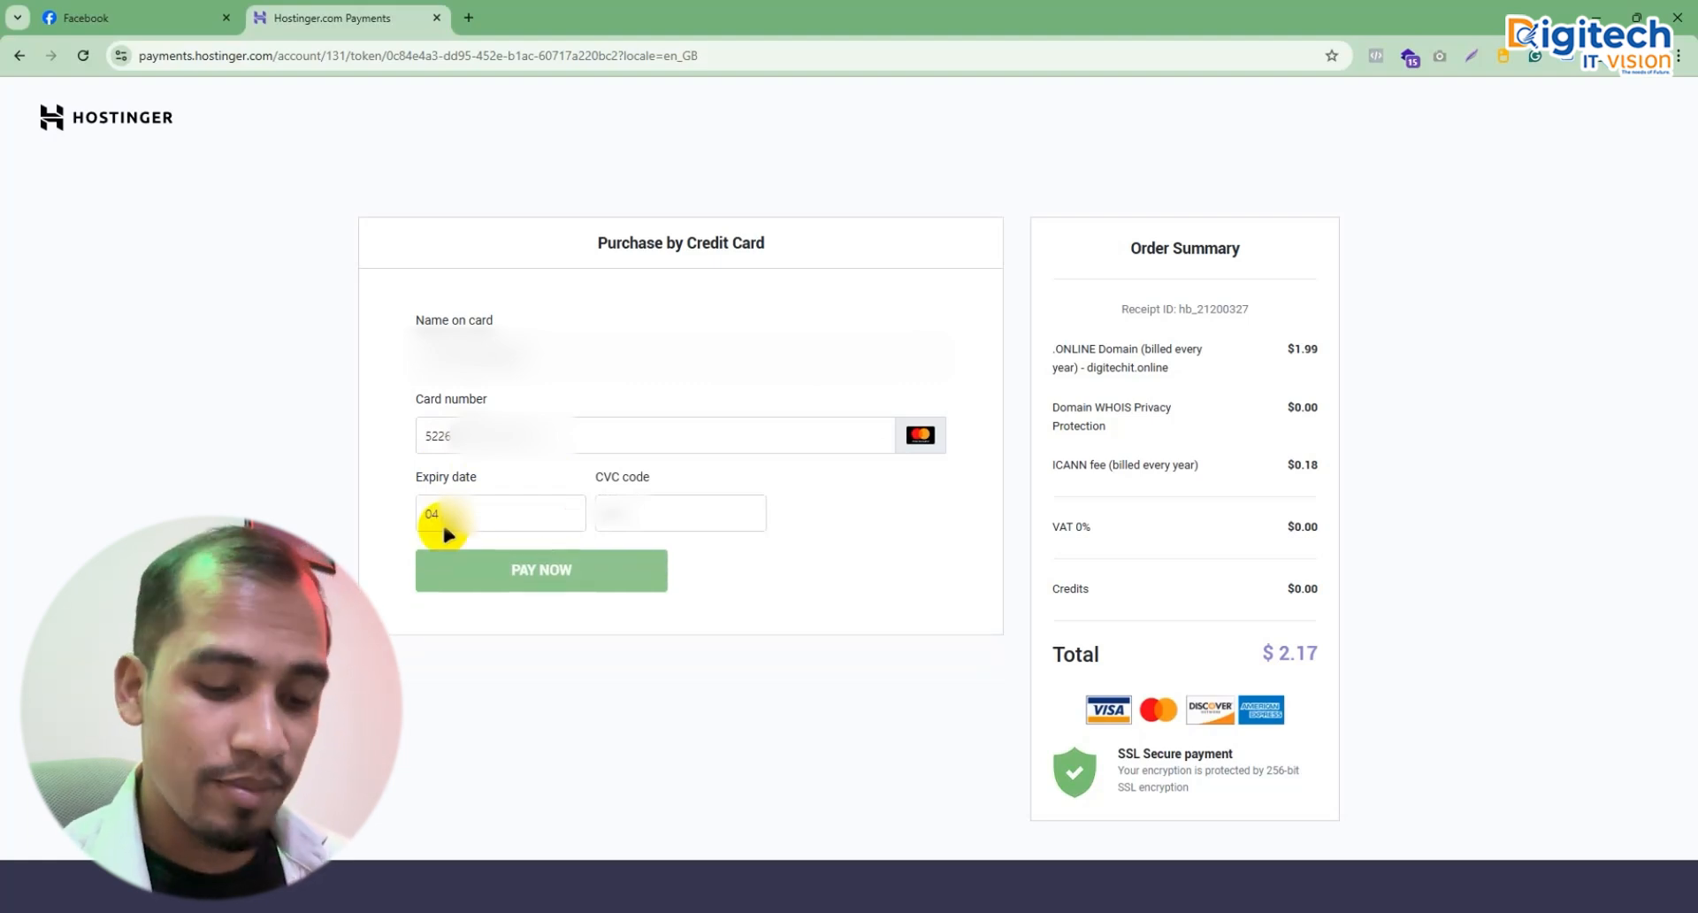
pyautogui.write('***')
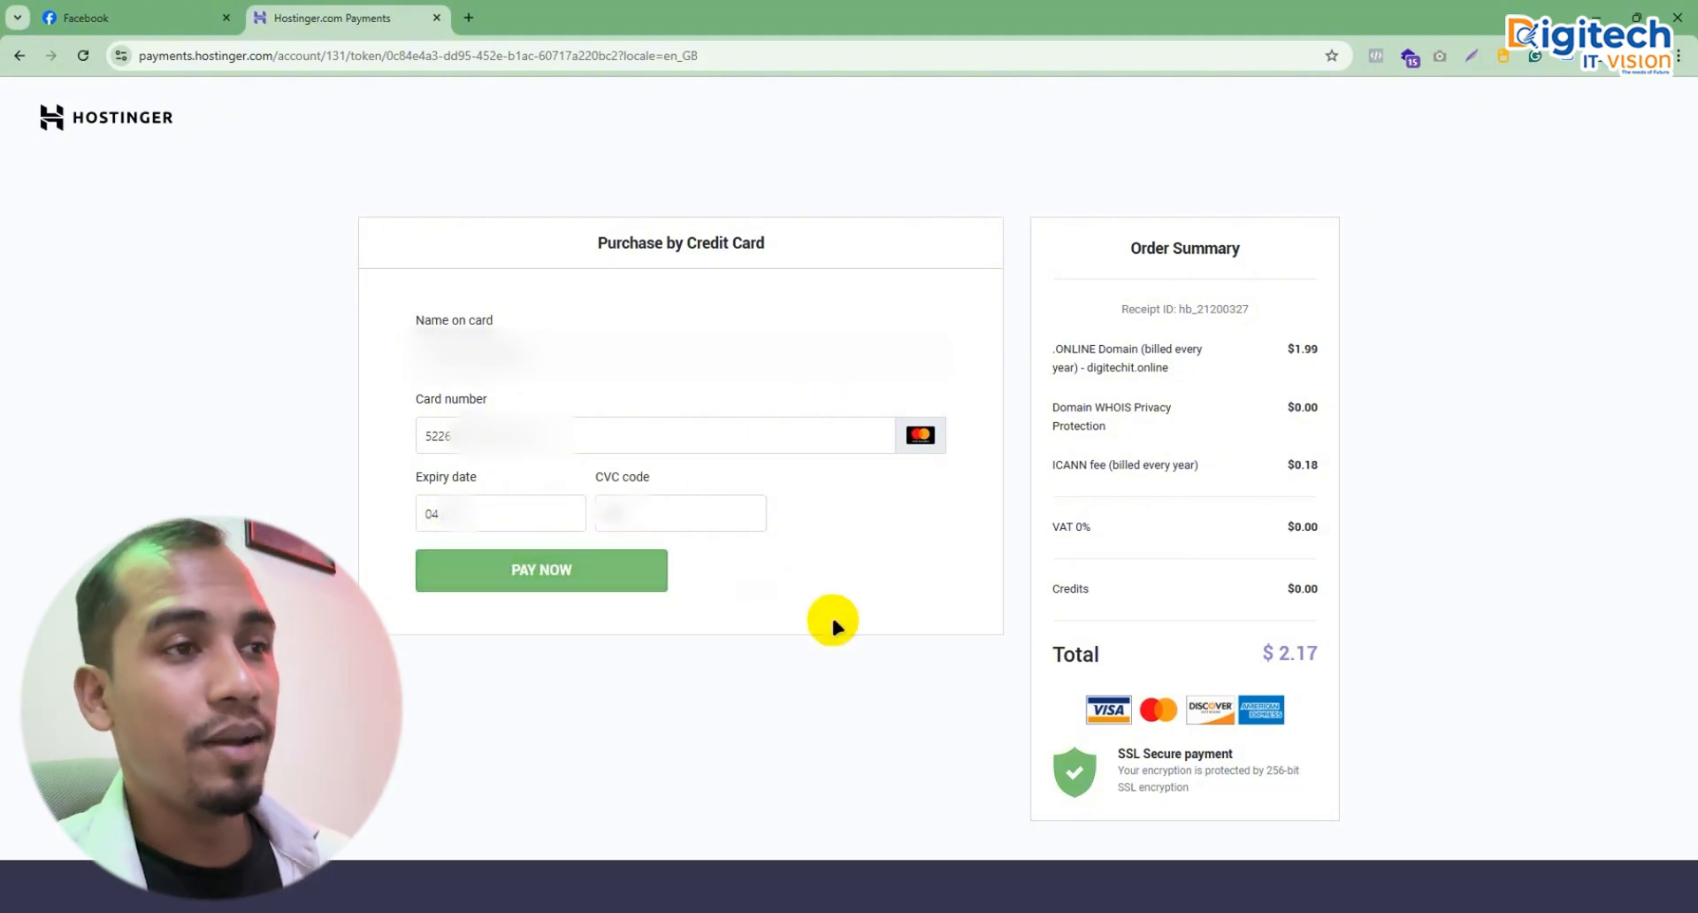
pyautogui.moveTo(1274, 656); pyautogui.dragTo(1330, 662)
pyautogui.click(1301, 660)
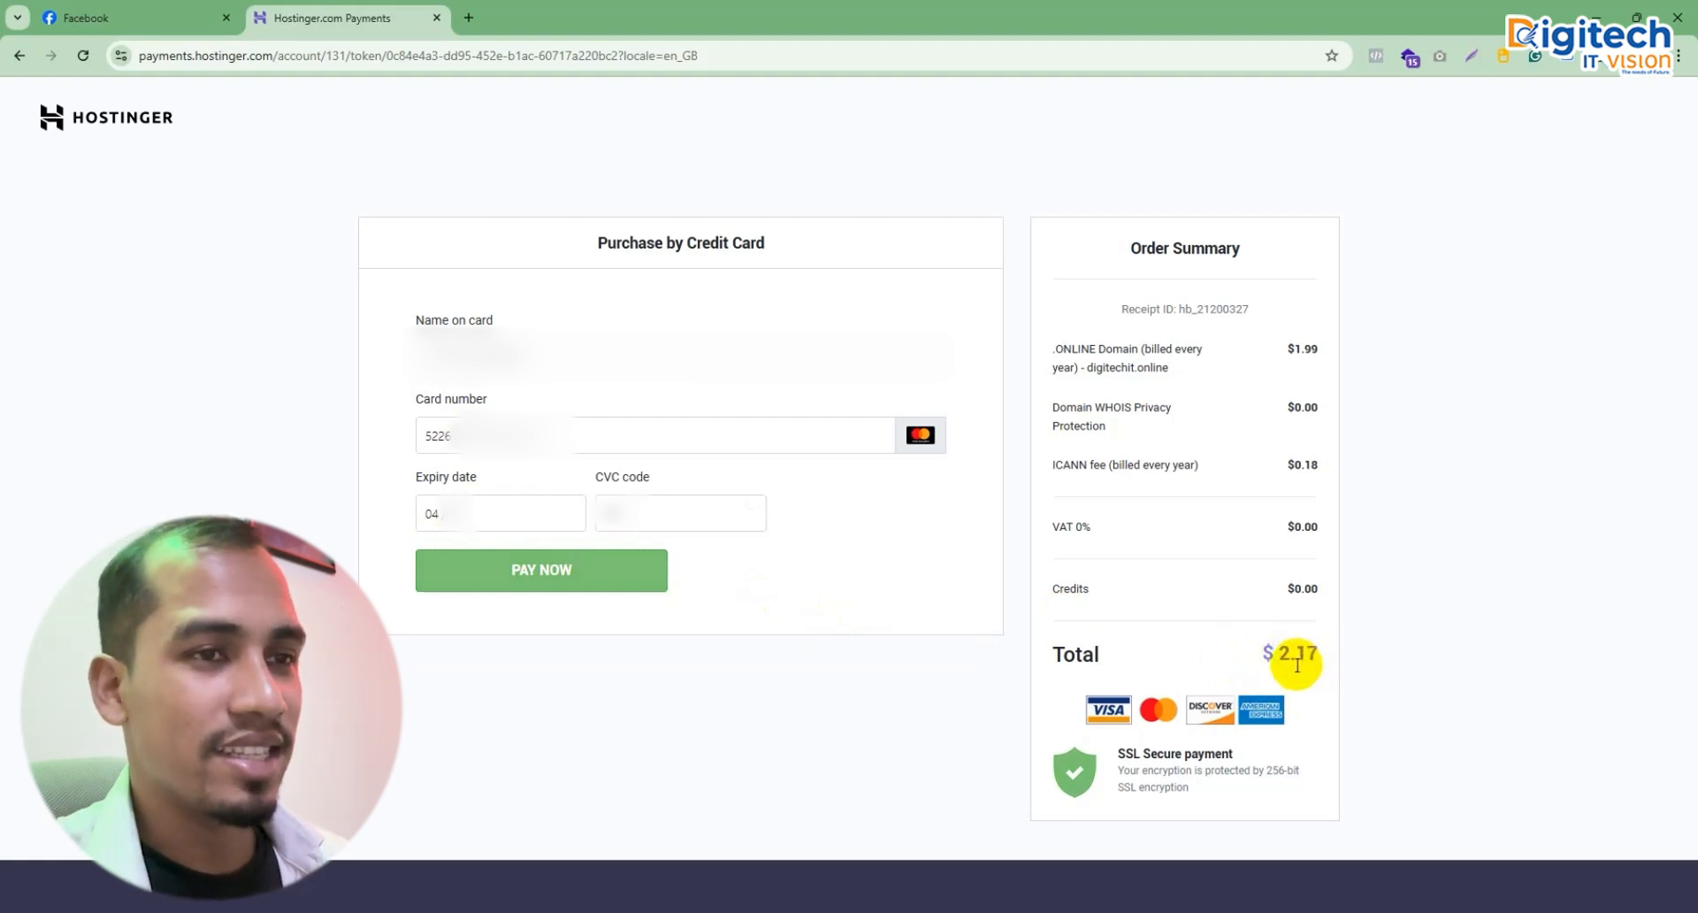
# Step: Pay the $2.17 order and decline saving the card in Chrome
pyautogui.click(519, 573)
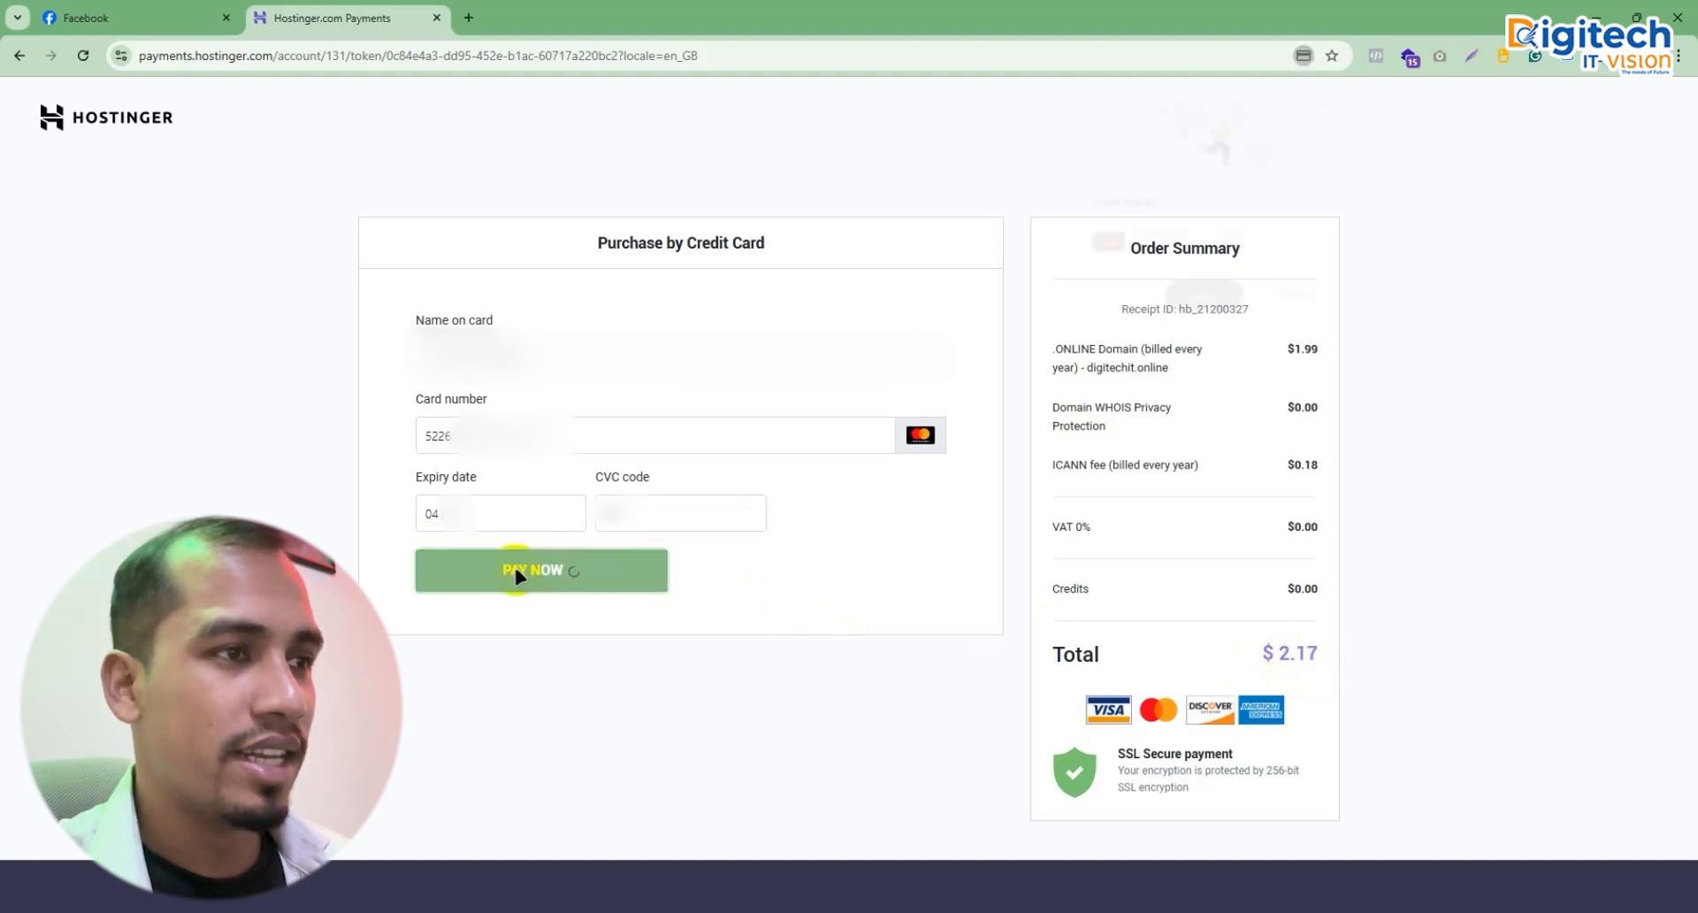
pyautogui.click(1295, 299)
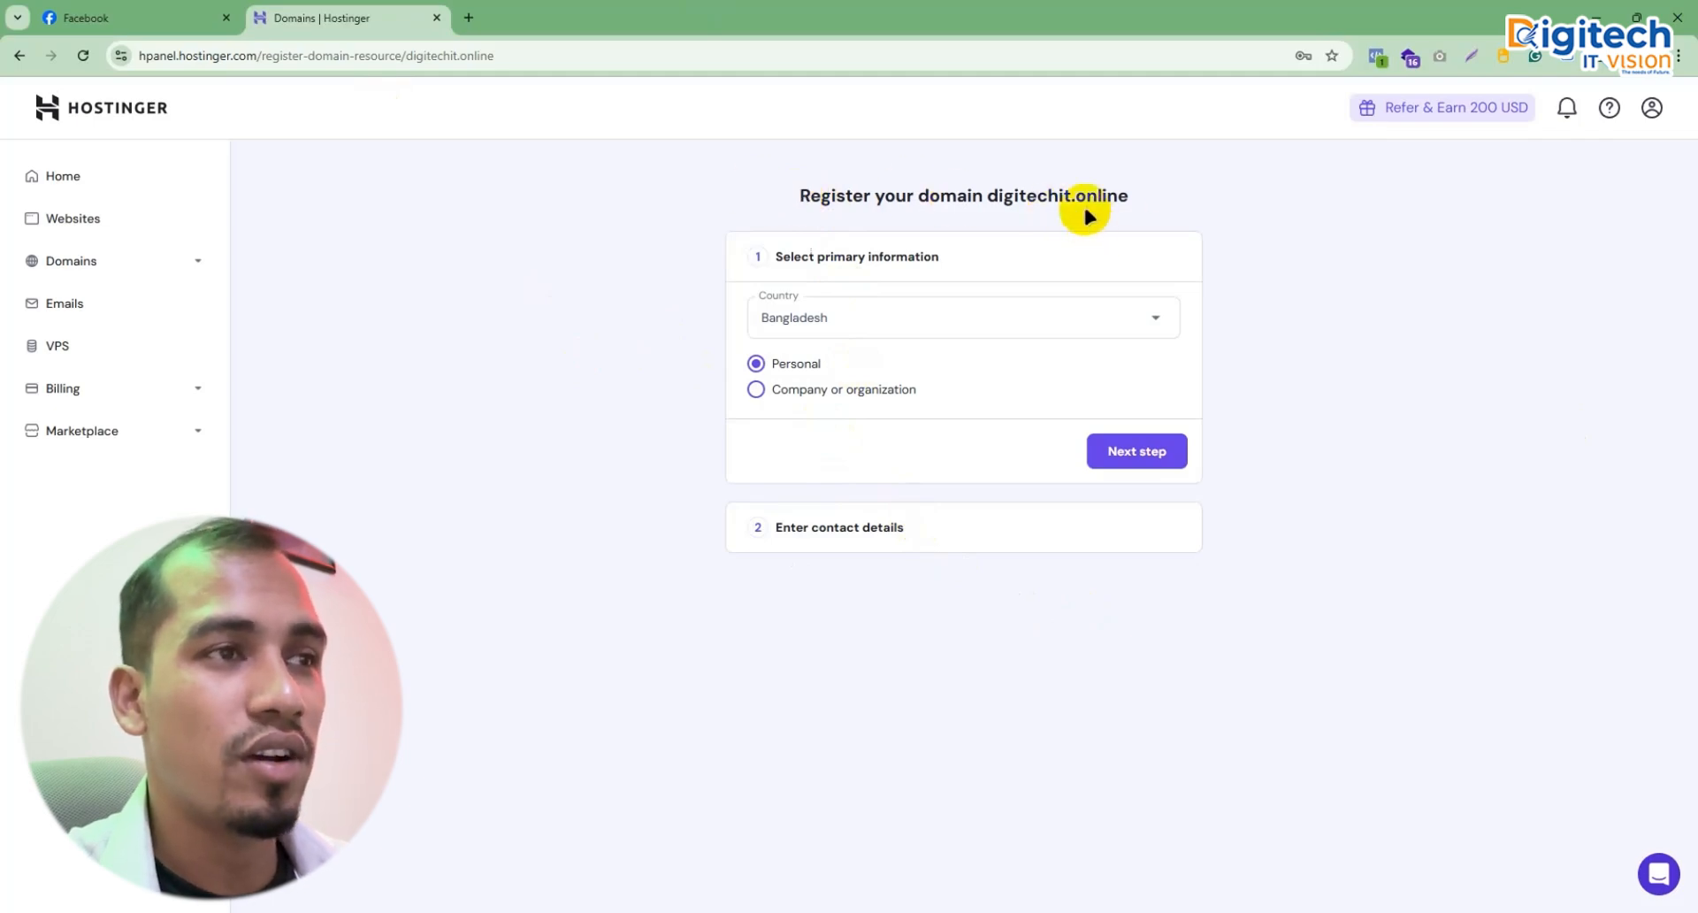
# Step: Register as a company and enter the company name 'Digitech IT Vision'
pyautogui.click(806, 395)
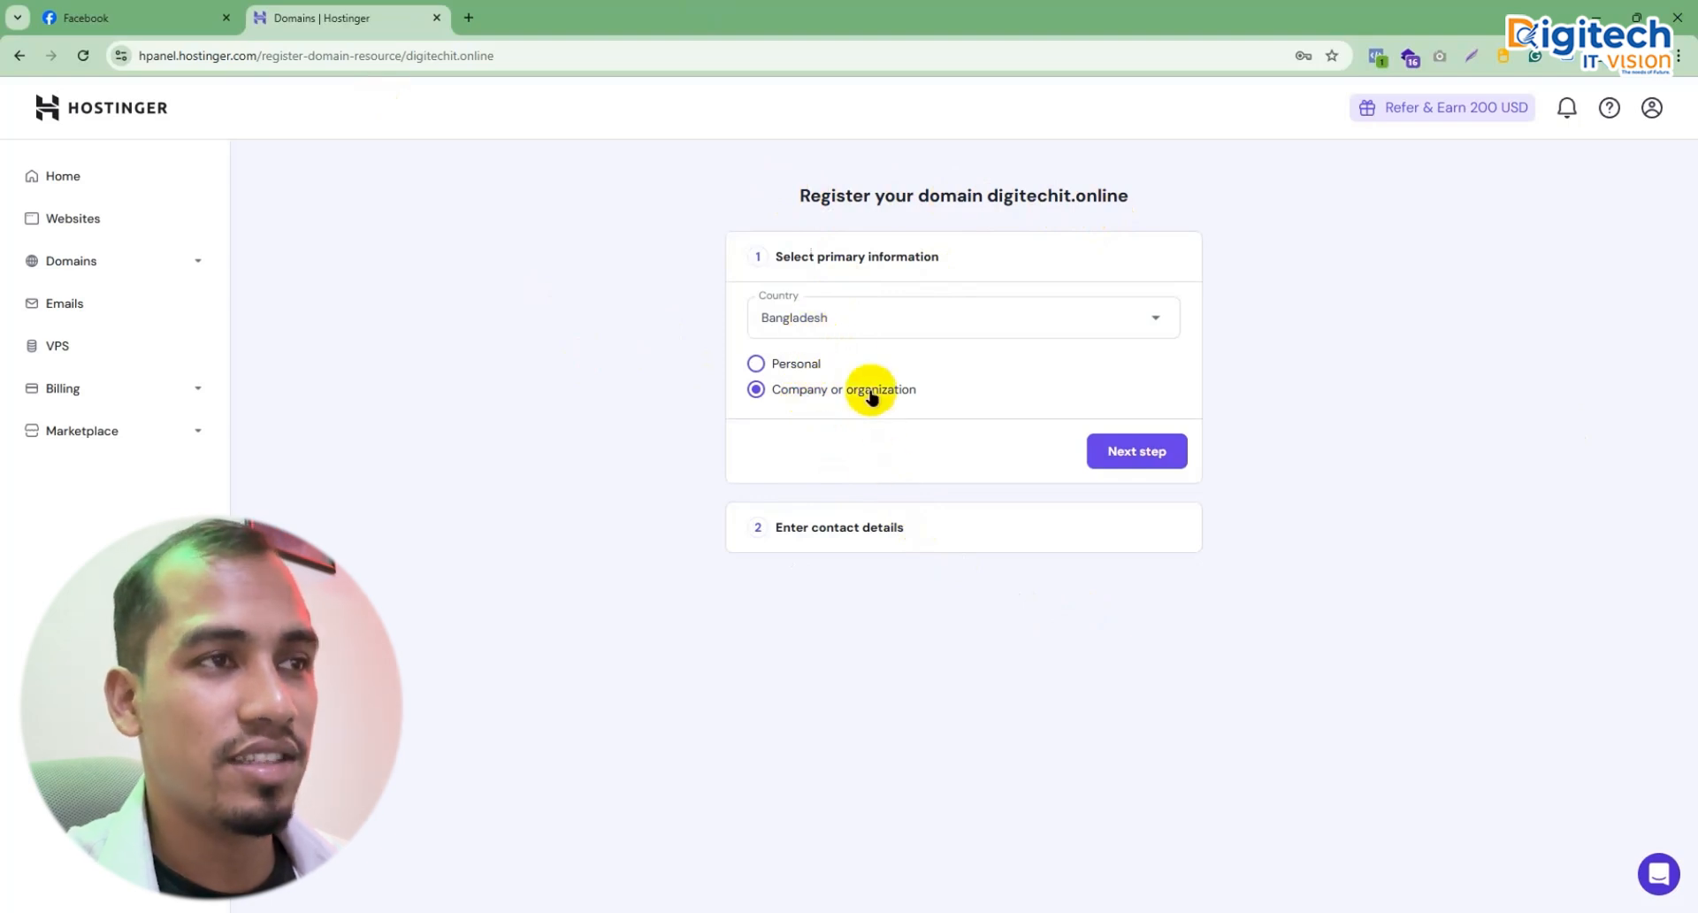
pyautogui.click(1138, 453)
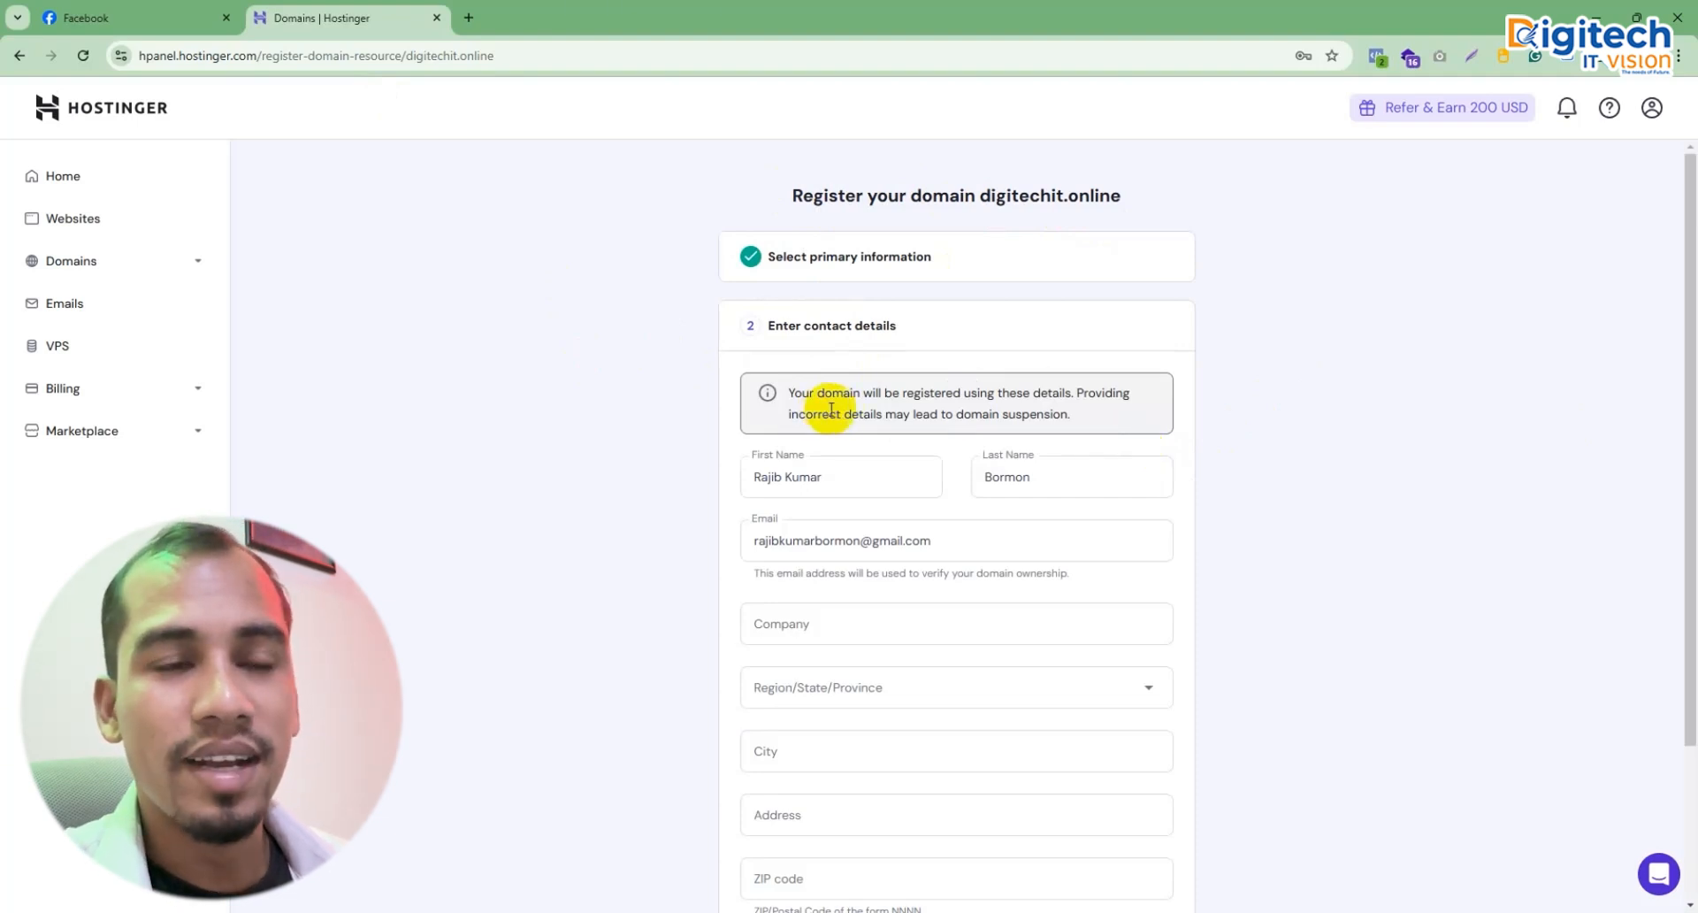
pyautogui.scroll(-2, 851, 494)
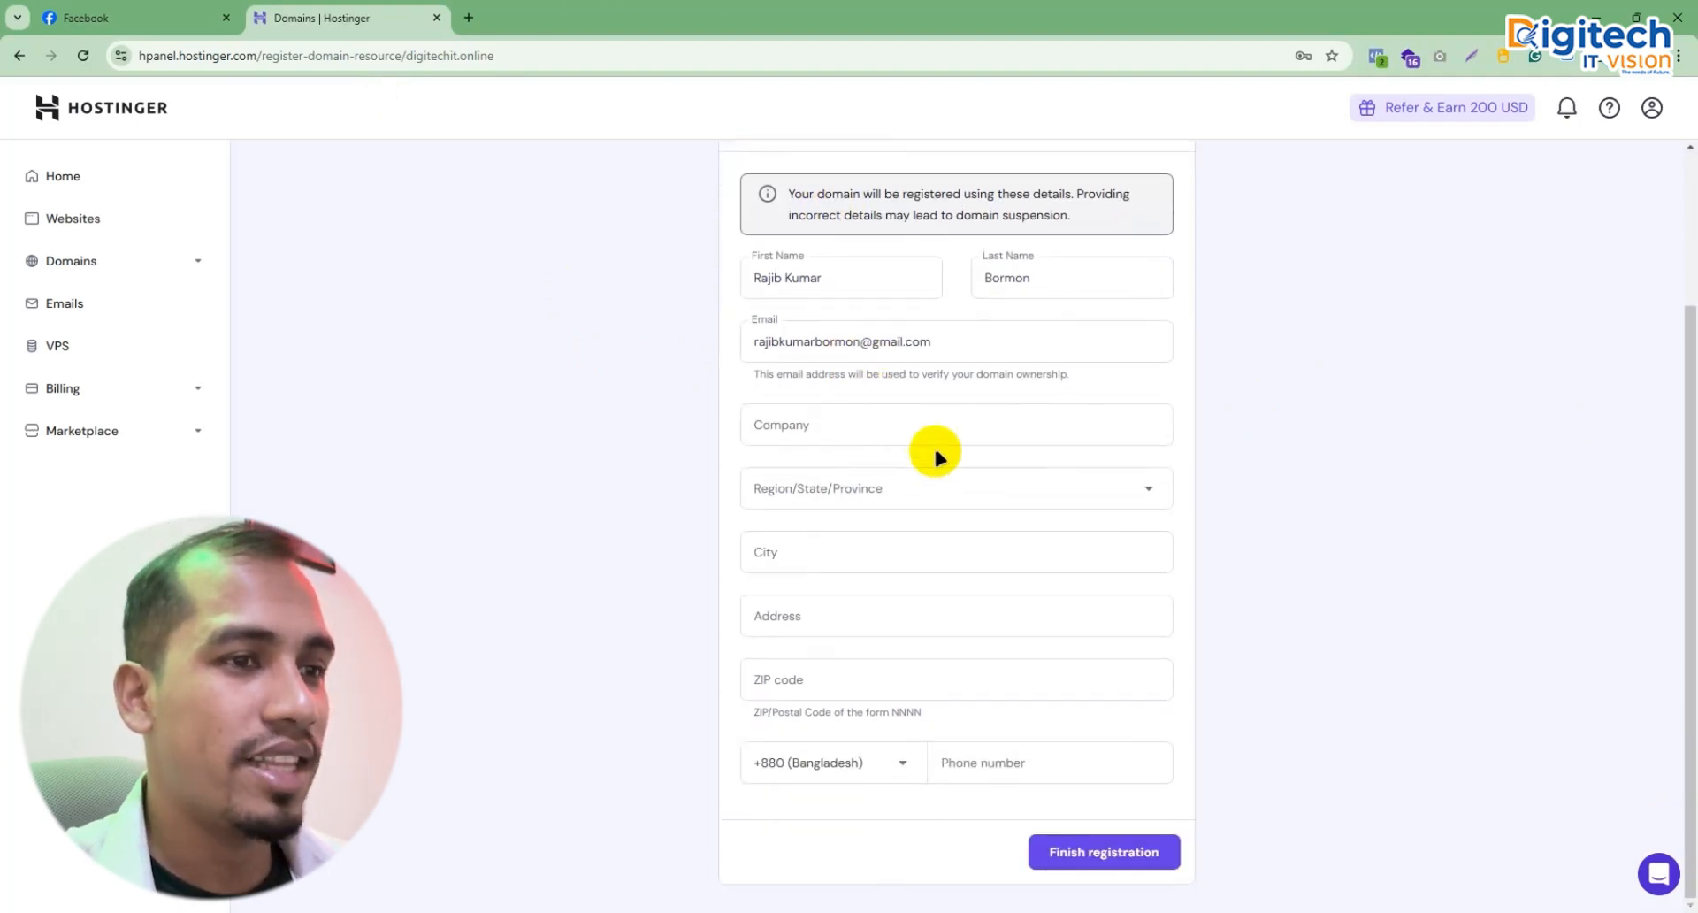
pyautogui.scroll(2, 899, 493)
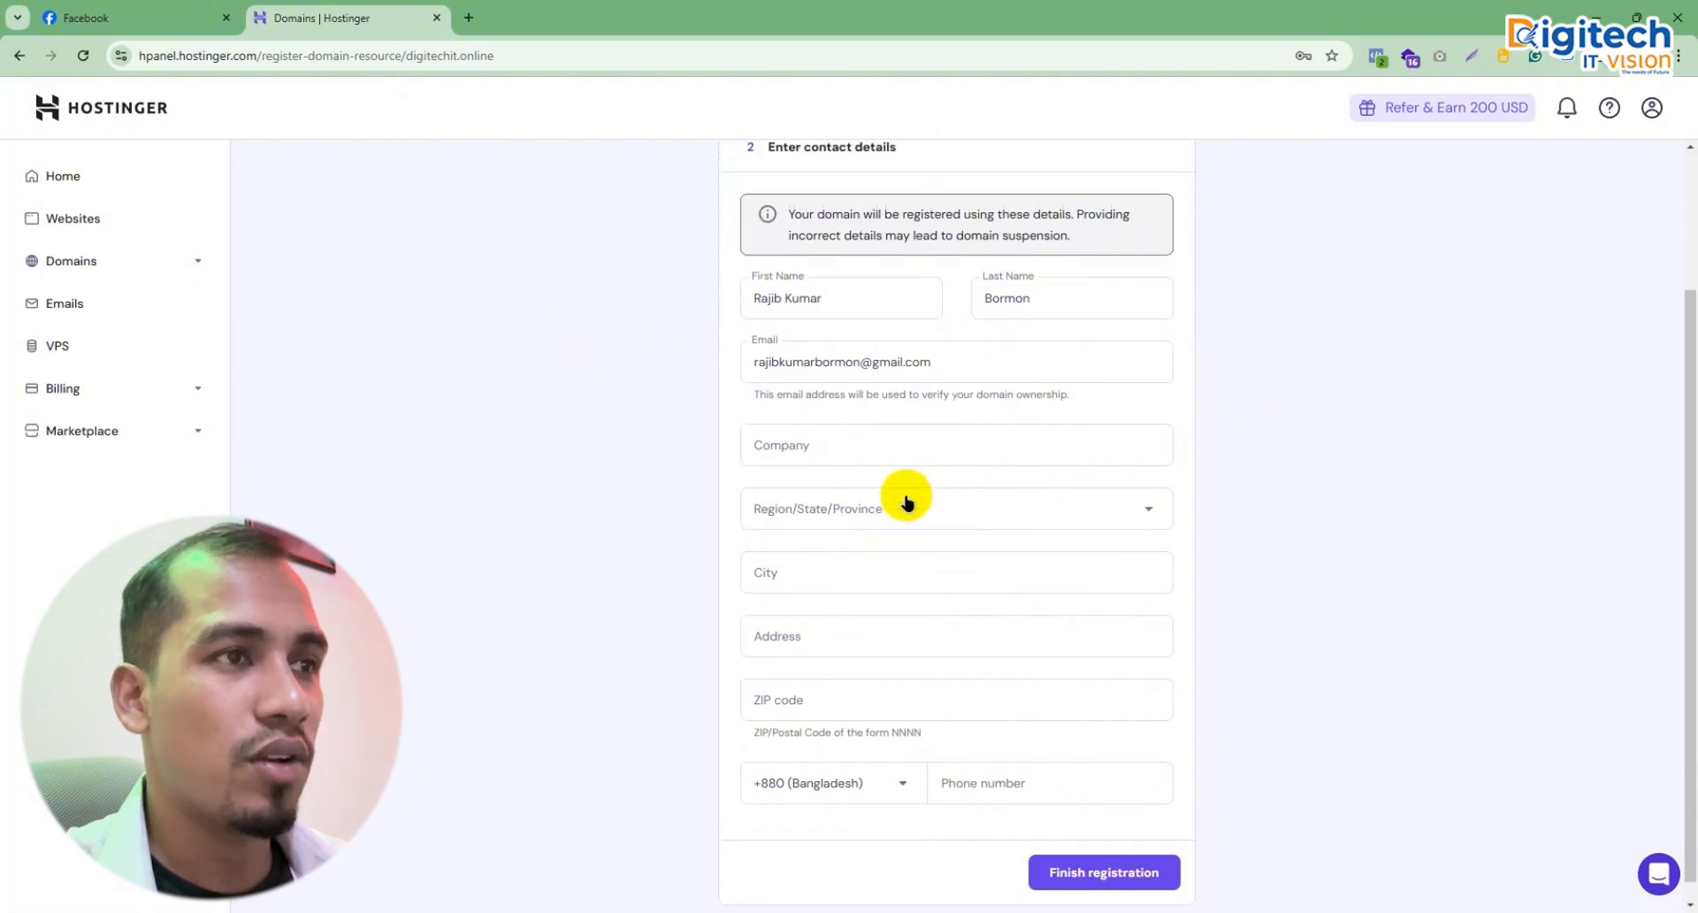
pyautogui.click(829, 602)
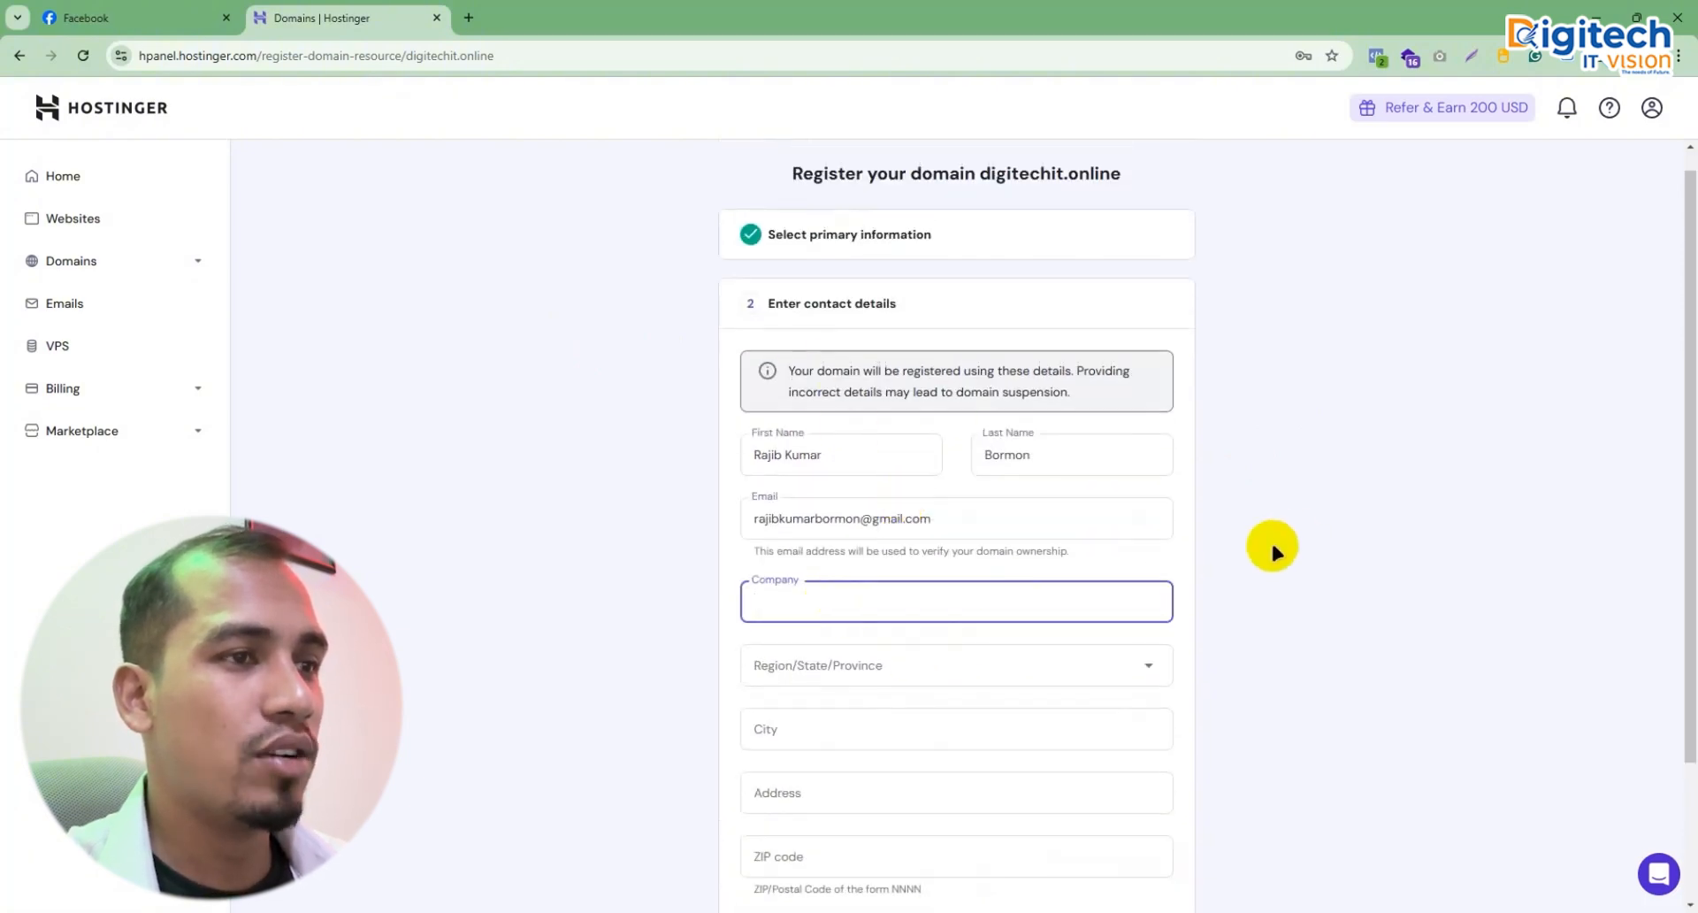
pyautogui.write('dIG')
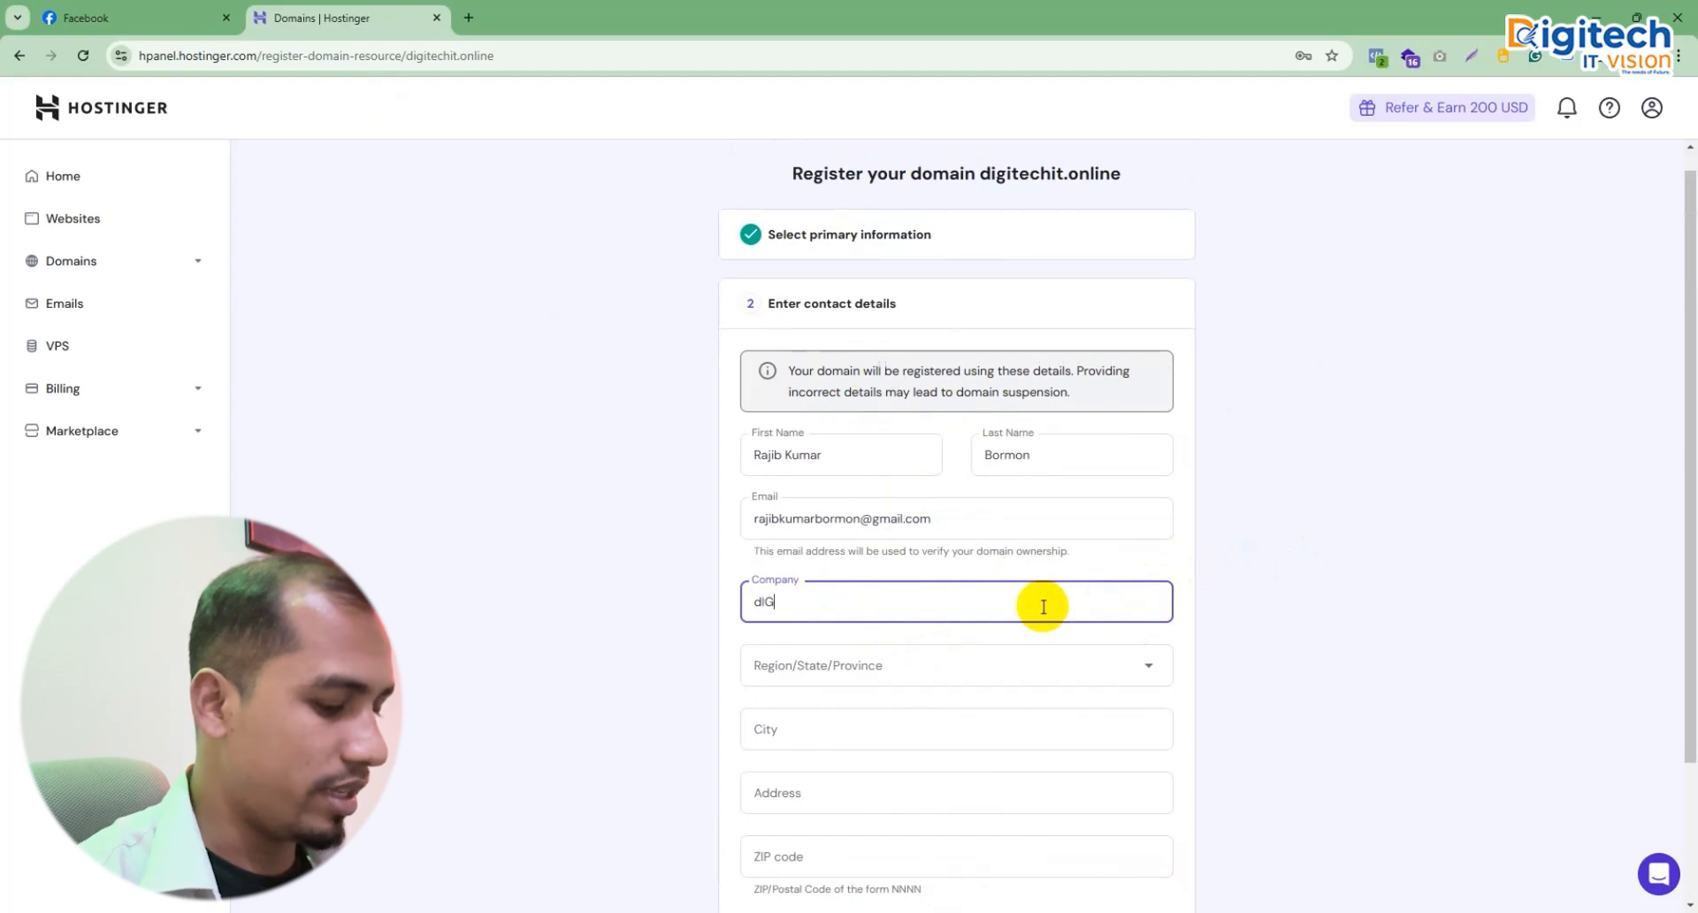
pyautogui.write('ITEACH')
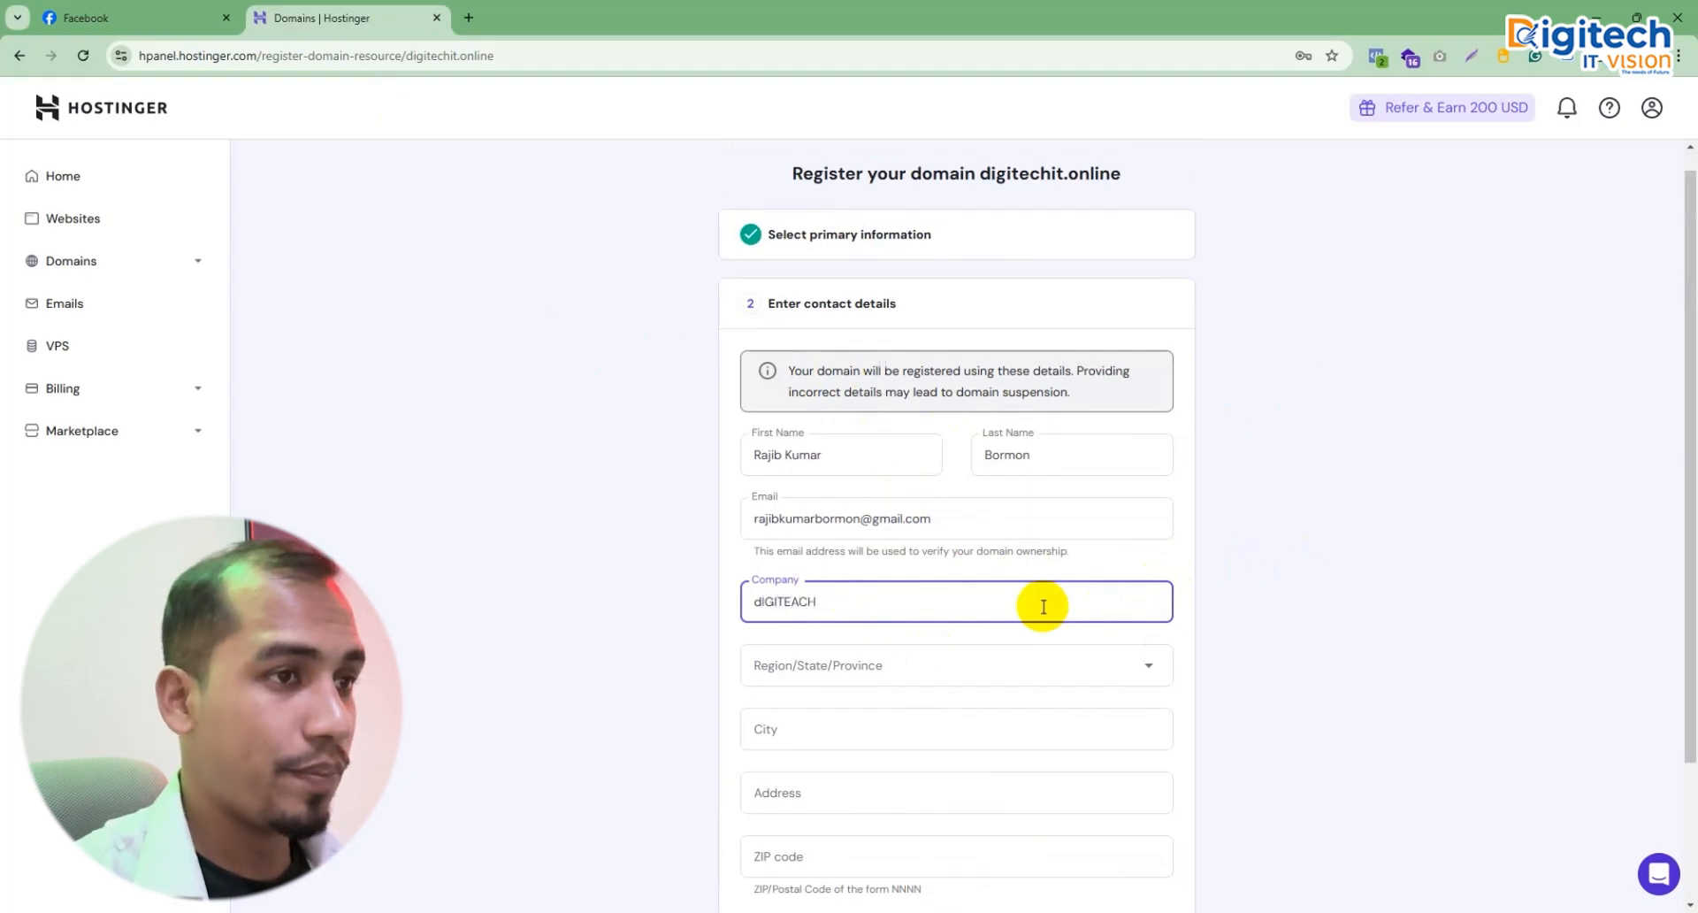
pyautogui.press('BackSpace')
pyautogui.press('BackSpace')
pyautogui.press('BackSpace')
pyautogui.press('BackSpace')
pyautogui.press('BackSpace')
pyautogui.press('BackSpace')
pyautogui.press('BackSpace')
pyautogui.press('BackSpace')
pyautogui.press('BackSpace')
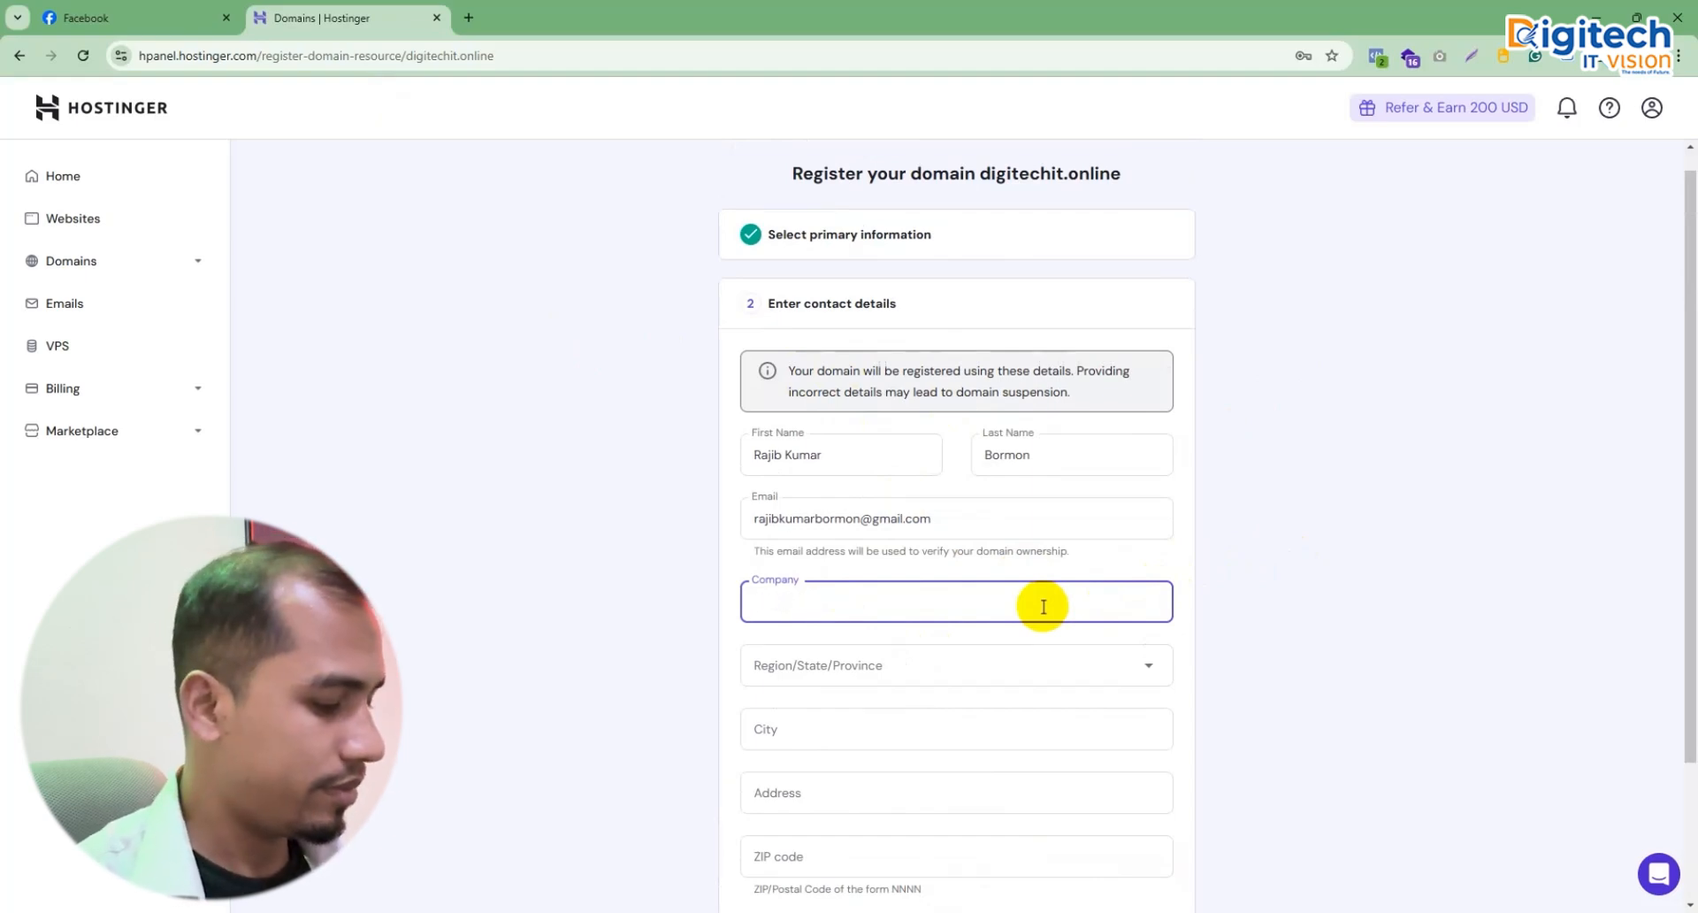
pyautogui.write('Dig')
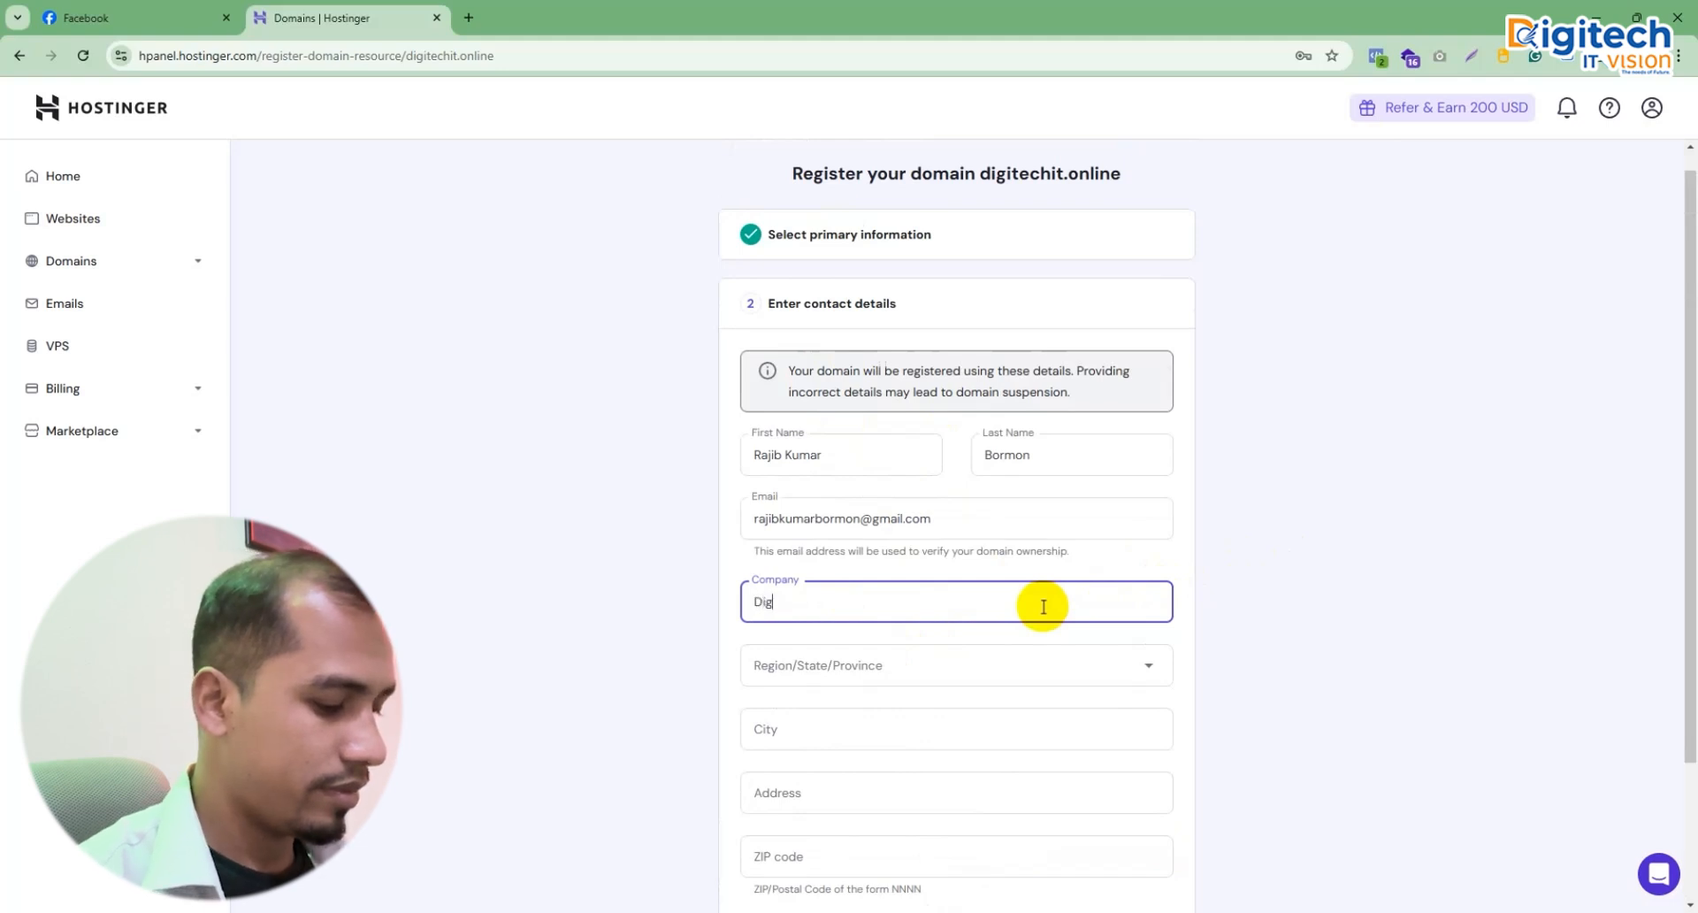
pyautogui.write('itech')
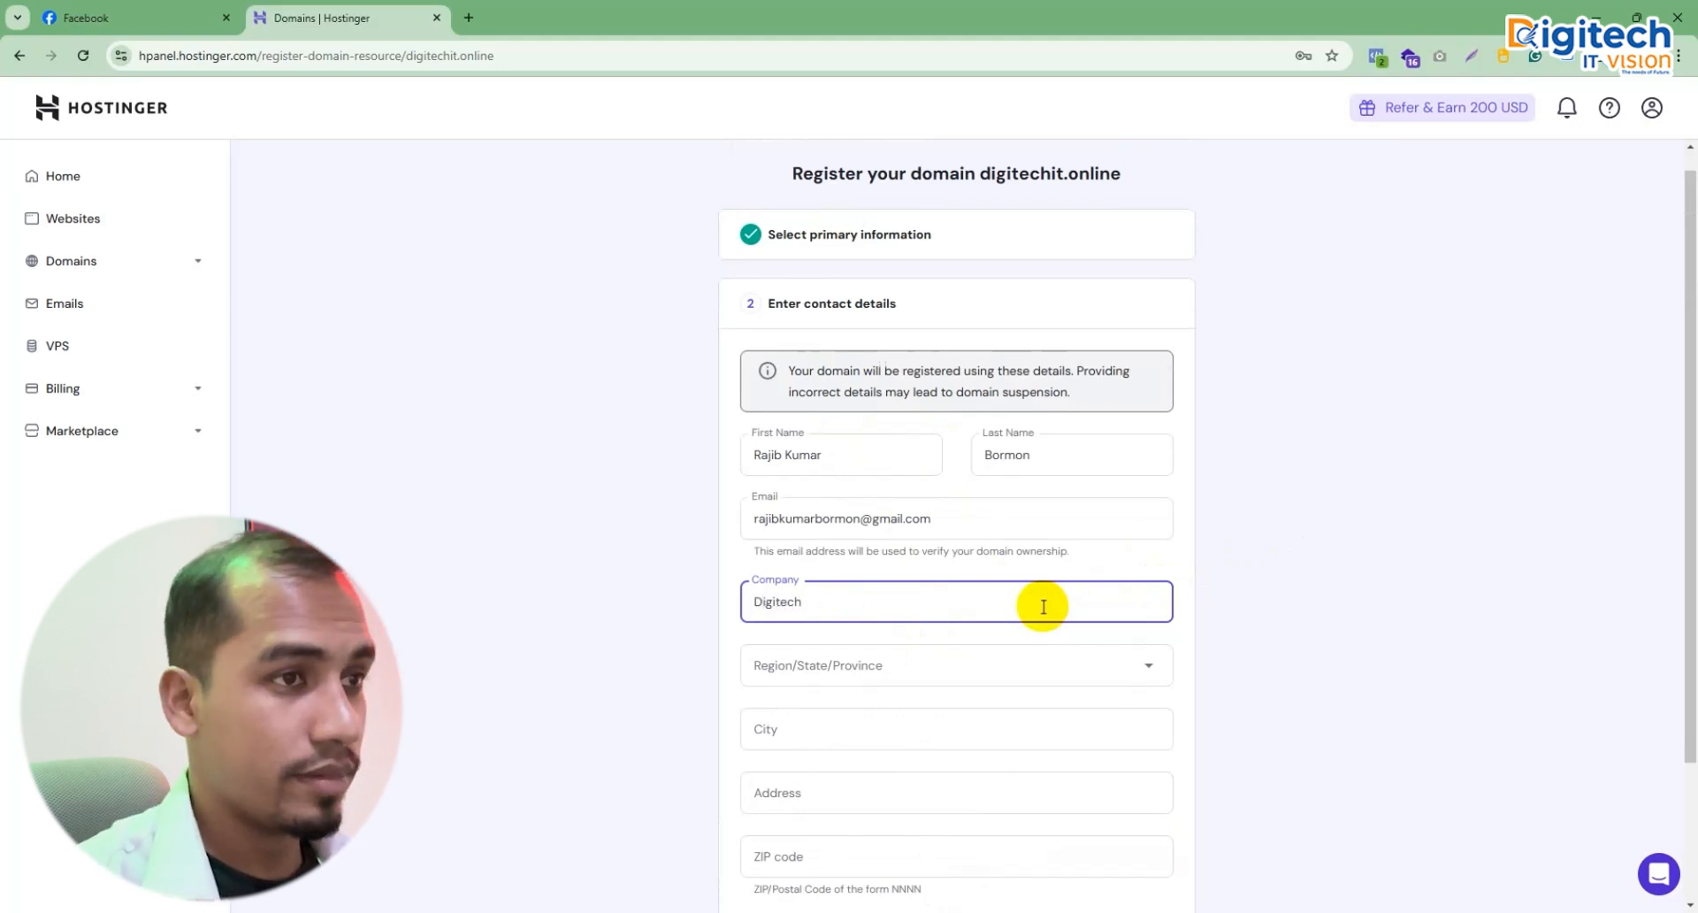
pyautogui.write(' IT')
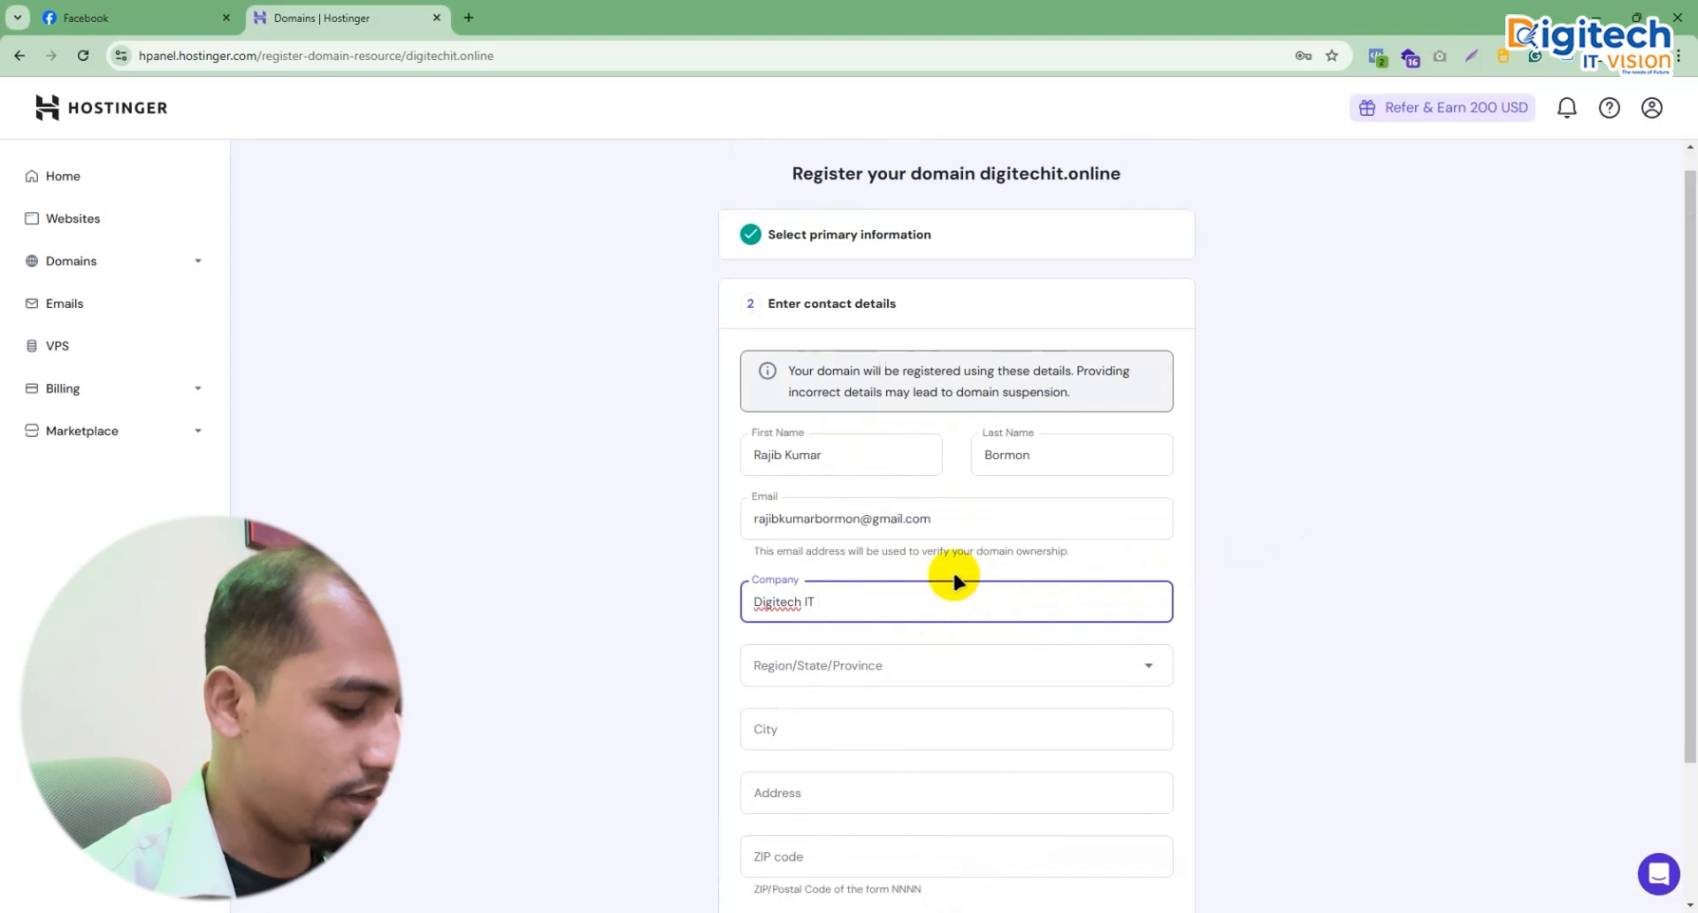
pyautogui.write(' Vision')
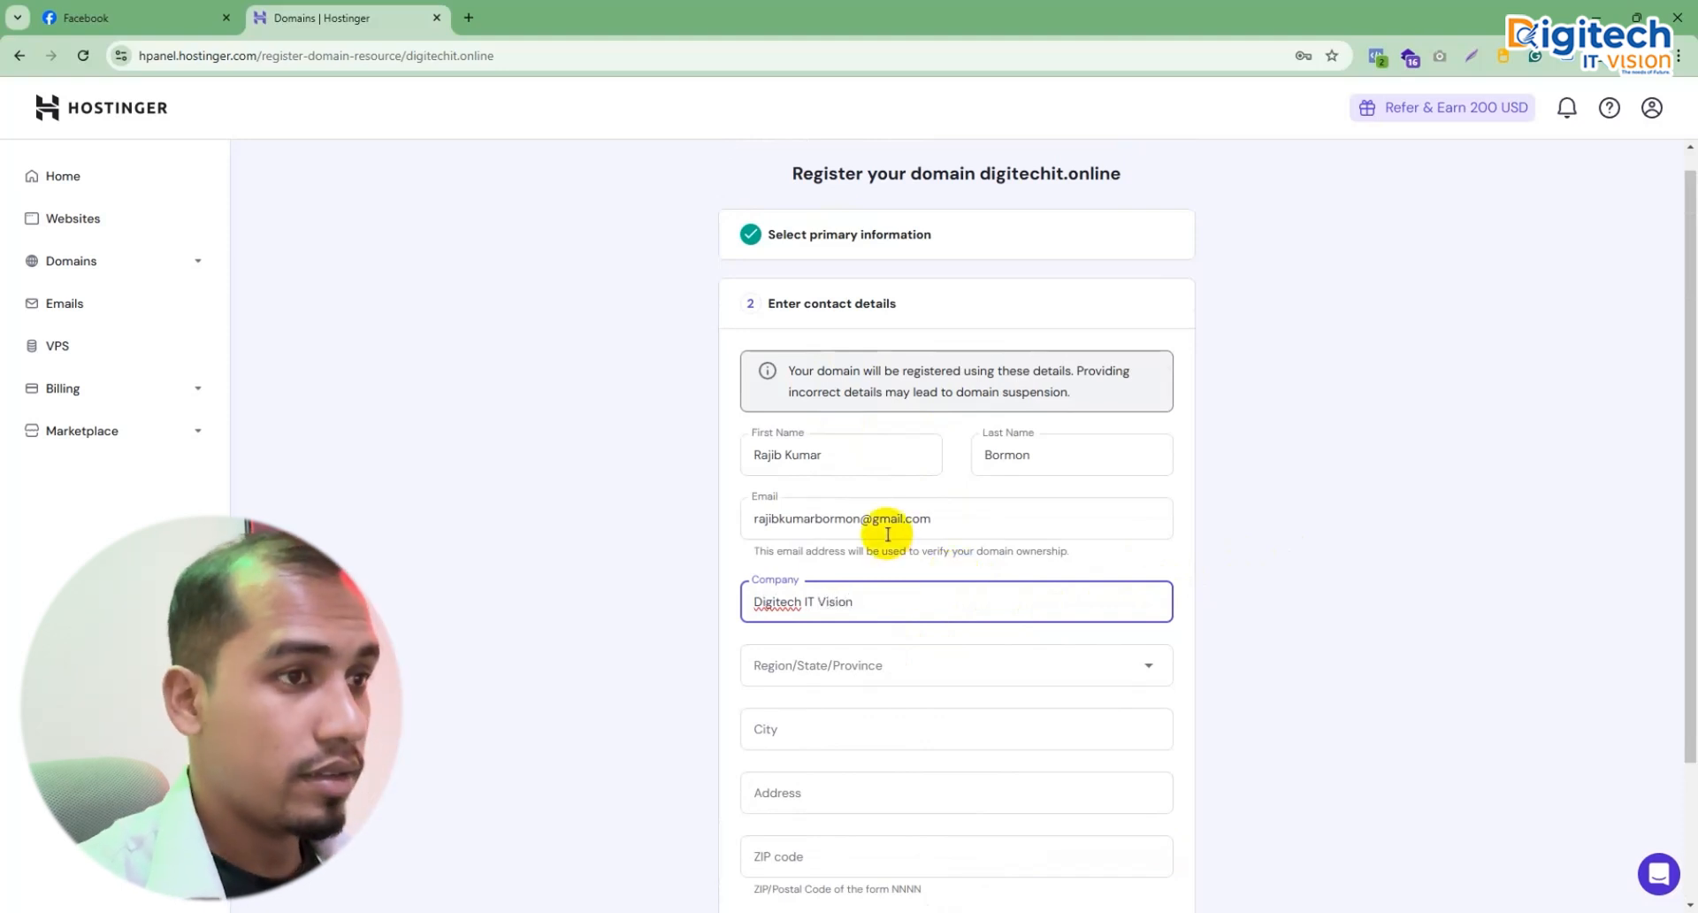
# Step: Choose the region, then fill in the city and street address
pyautogui.click(881, 670)
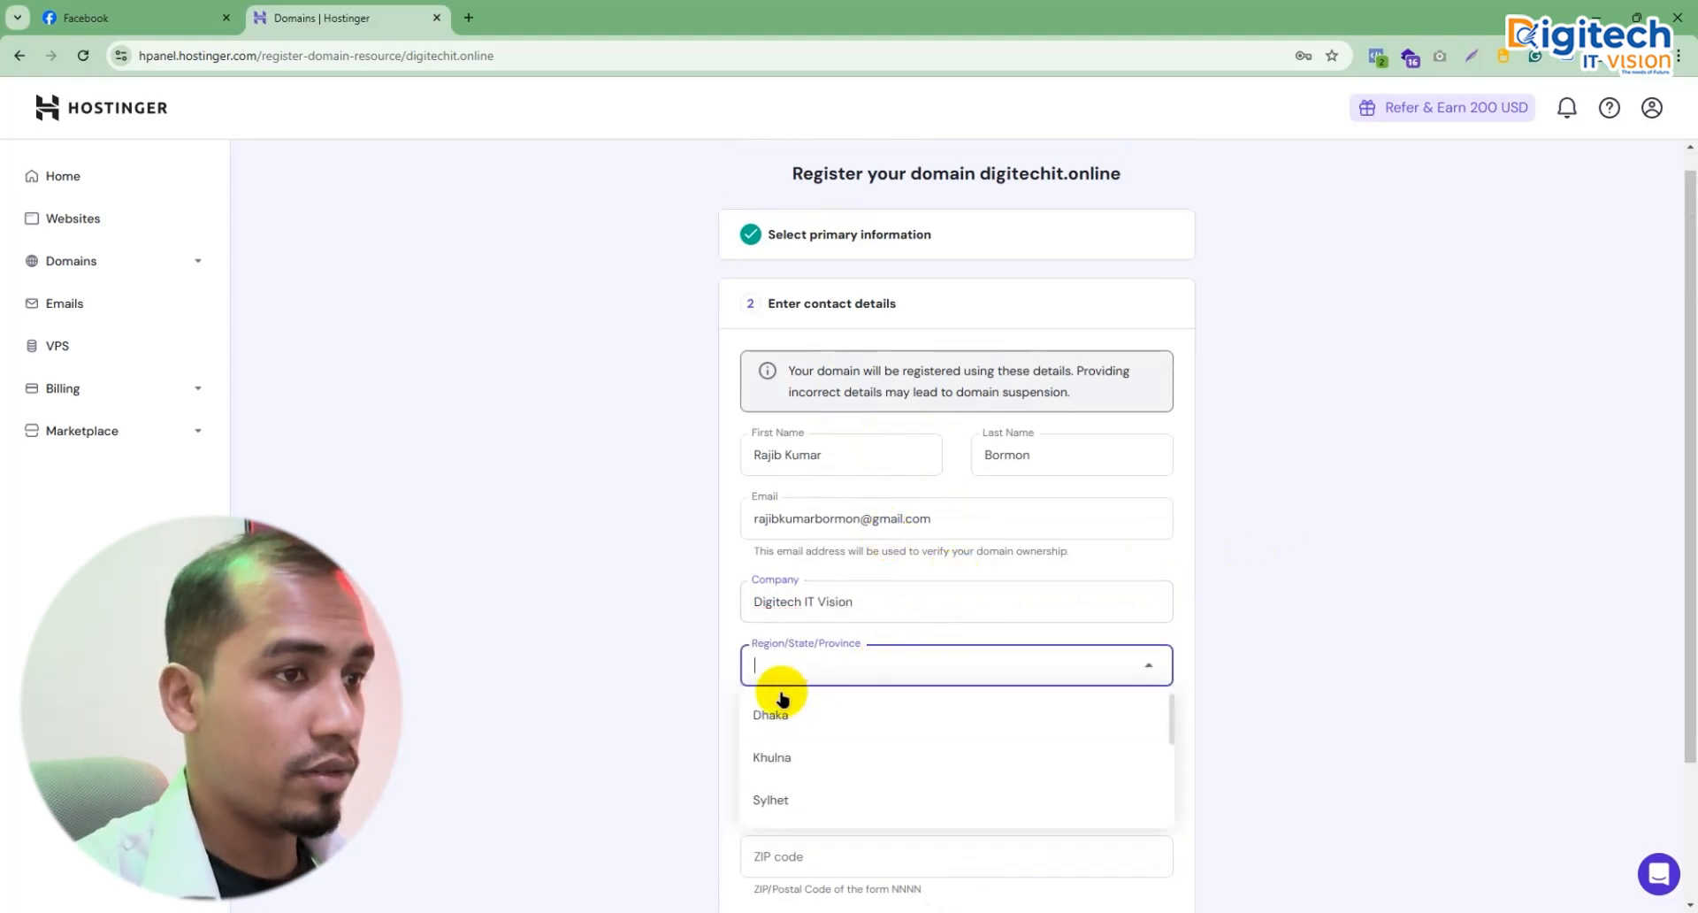
pyautogui.click(777, 721)
pyautogui.scroll(-1, 849, 655)
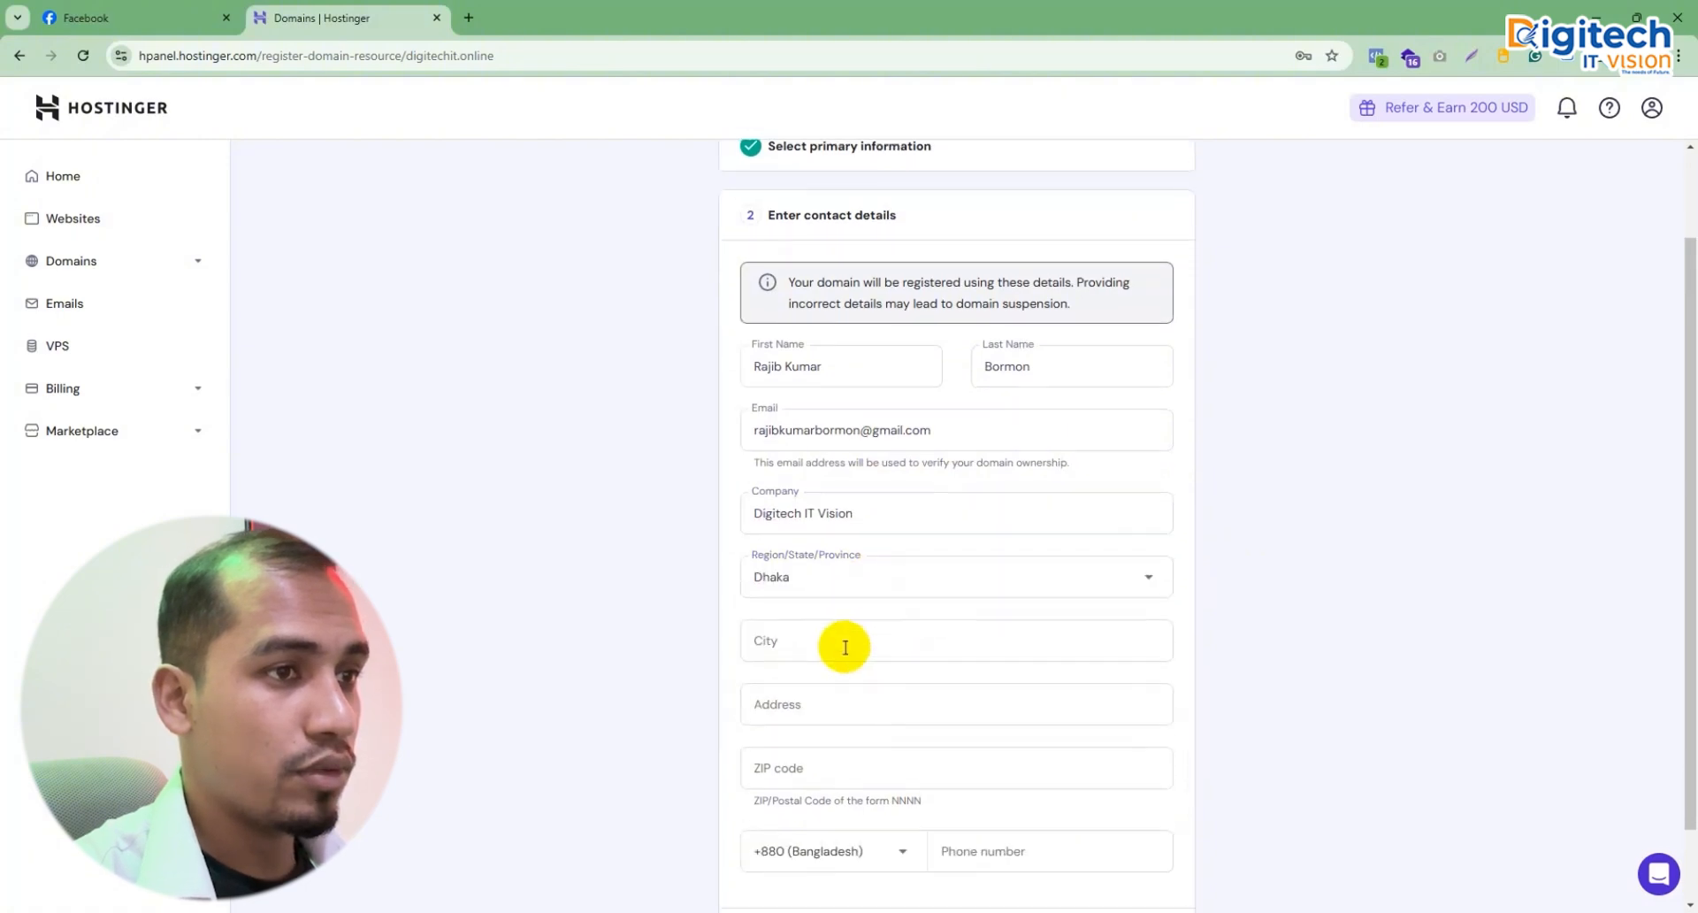
pyautogui.click(844, 579)
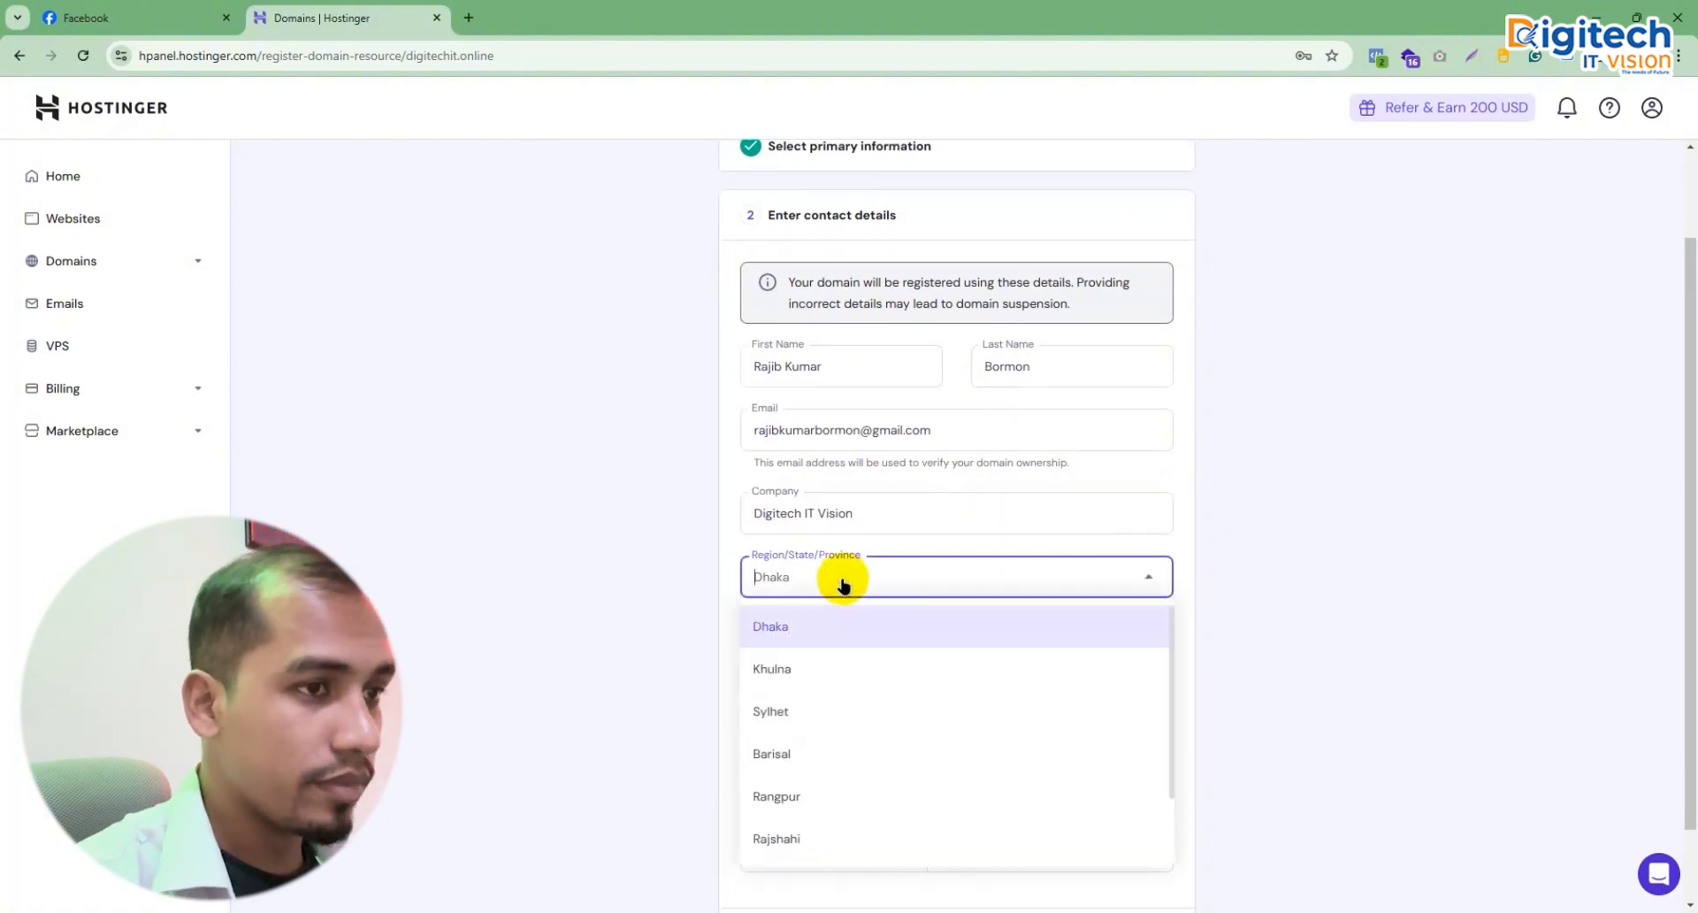
pyautogui.click(865, 798)
pyautogui.click(827, 649)
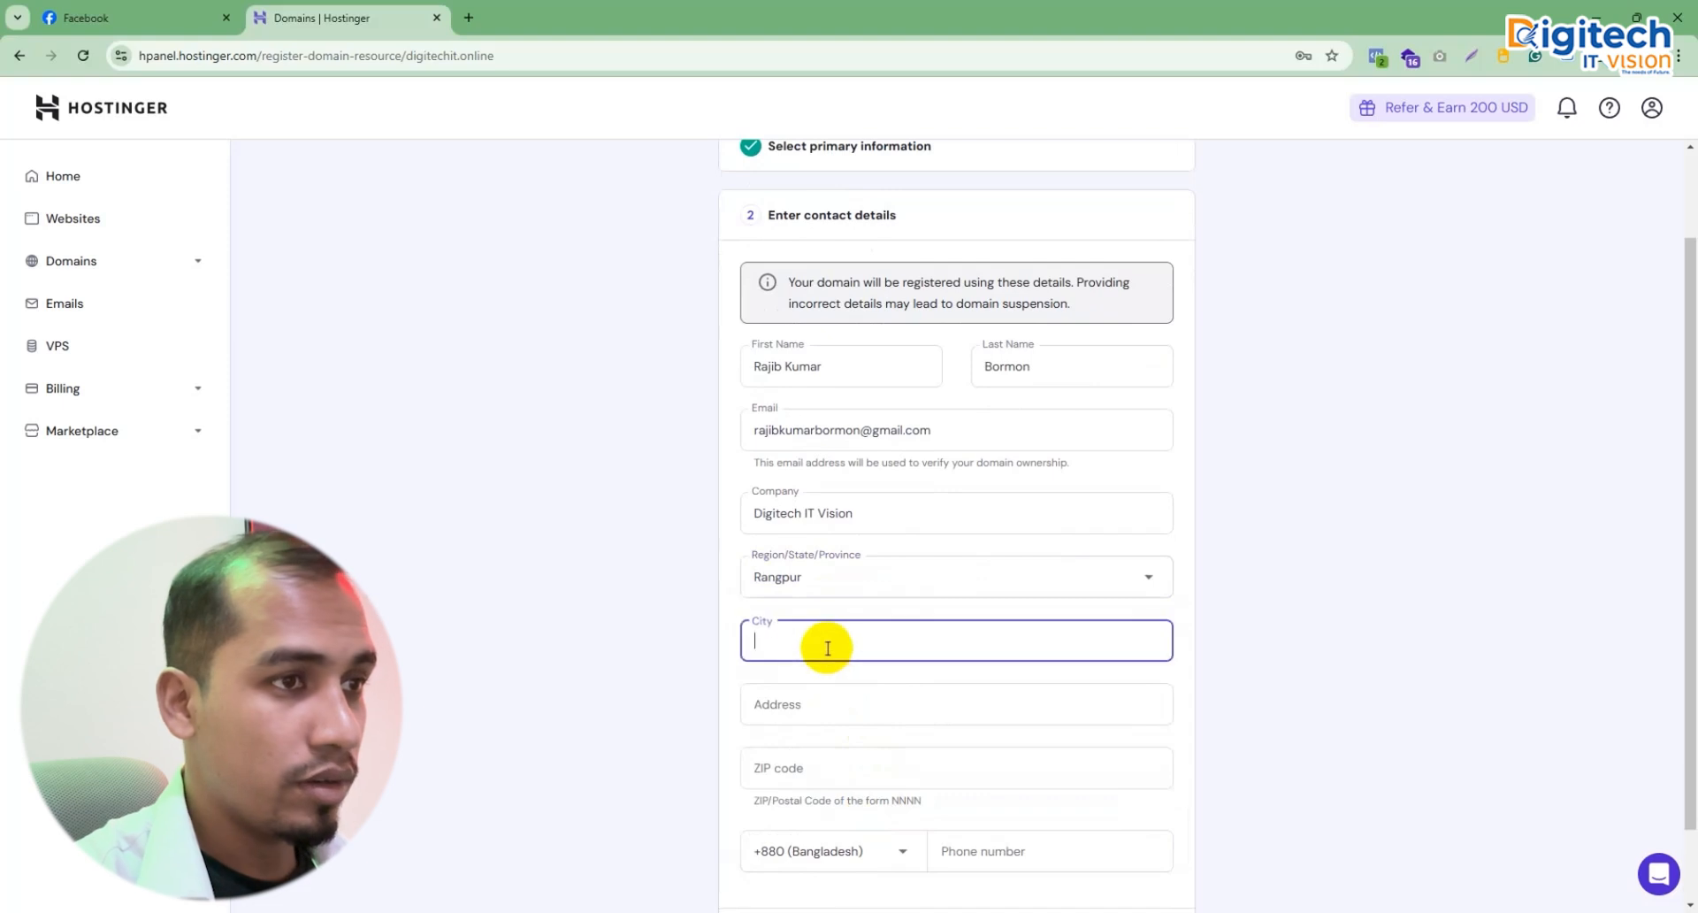
pyautogui.write('Rang')
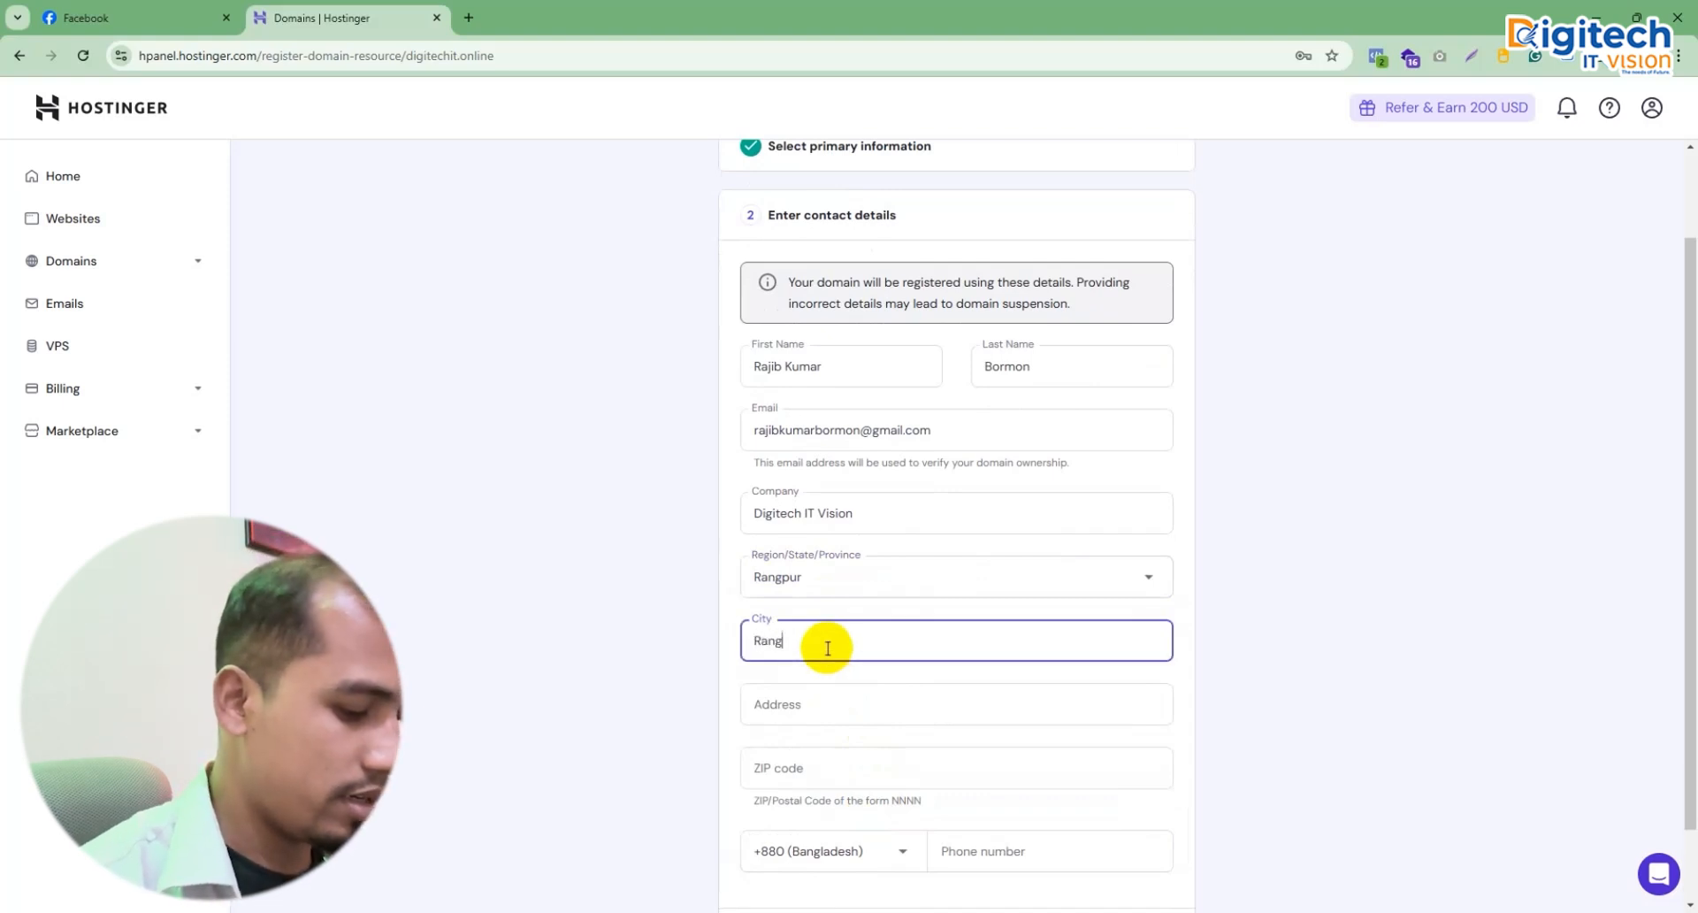
pyautogui.write('pur')
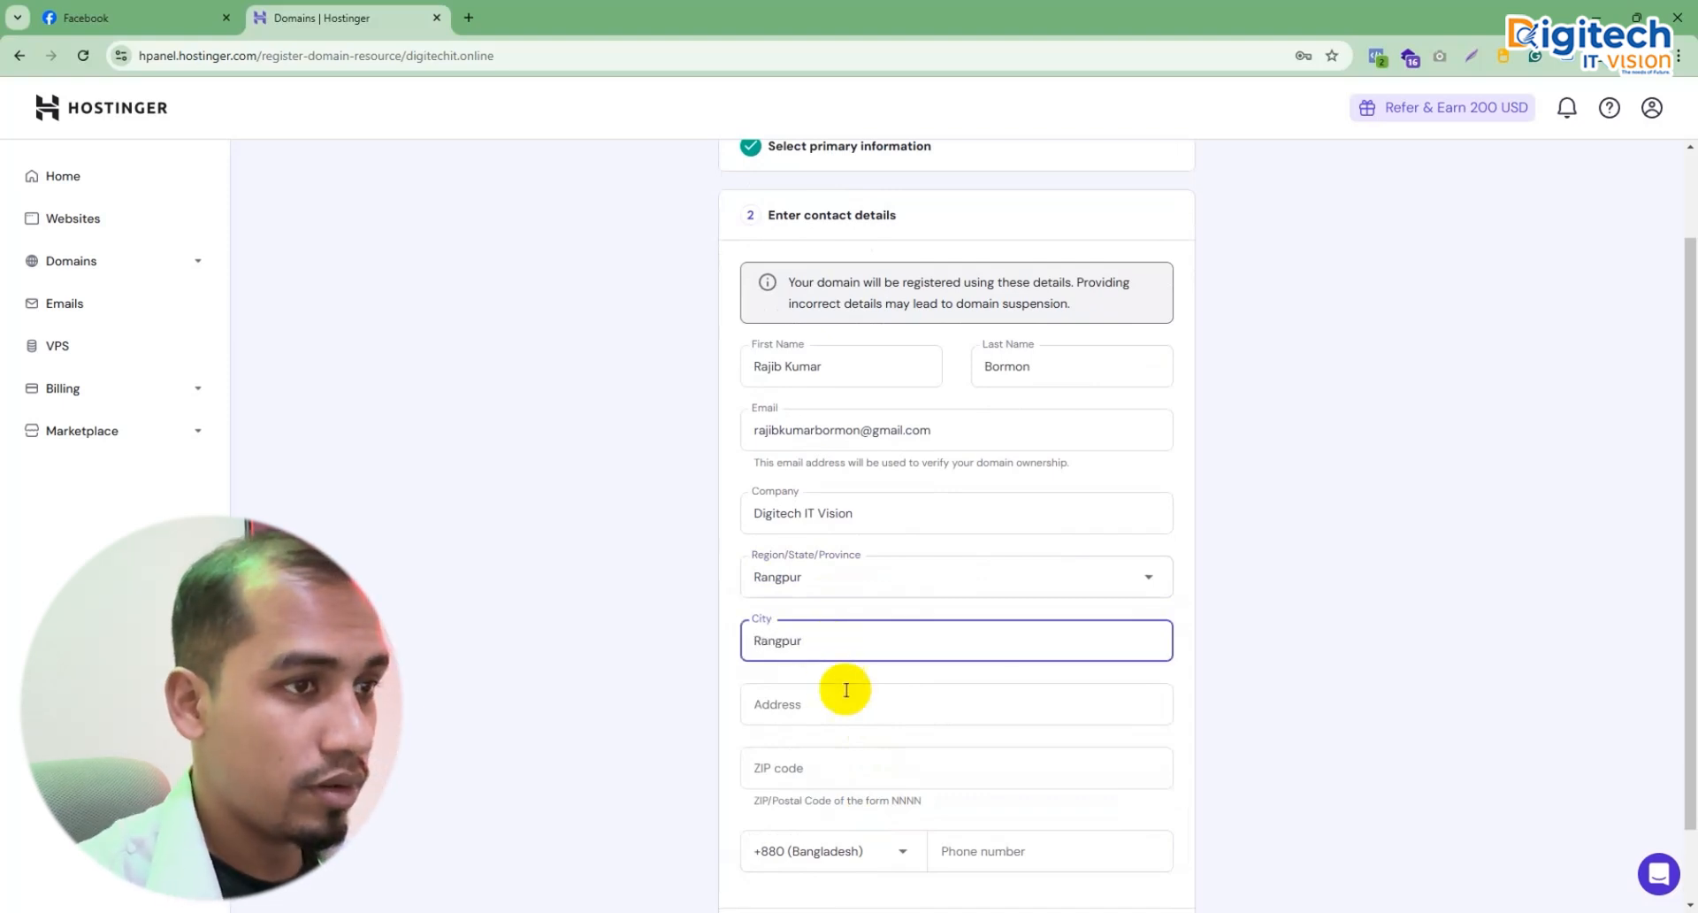
pyautogui.click(821, 700)
pyautogui.write('Gaibandha')
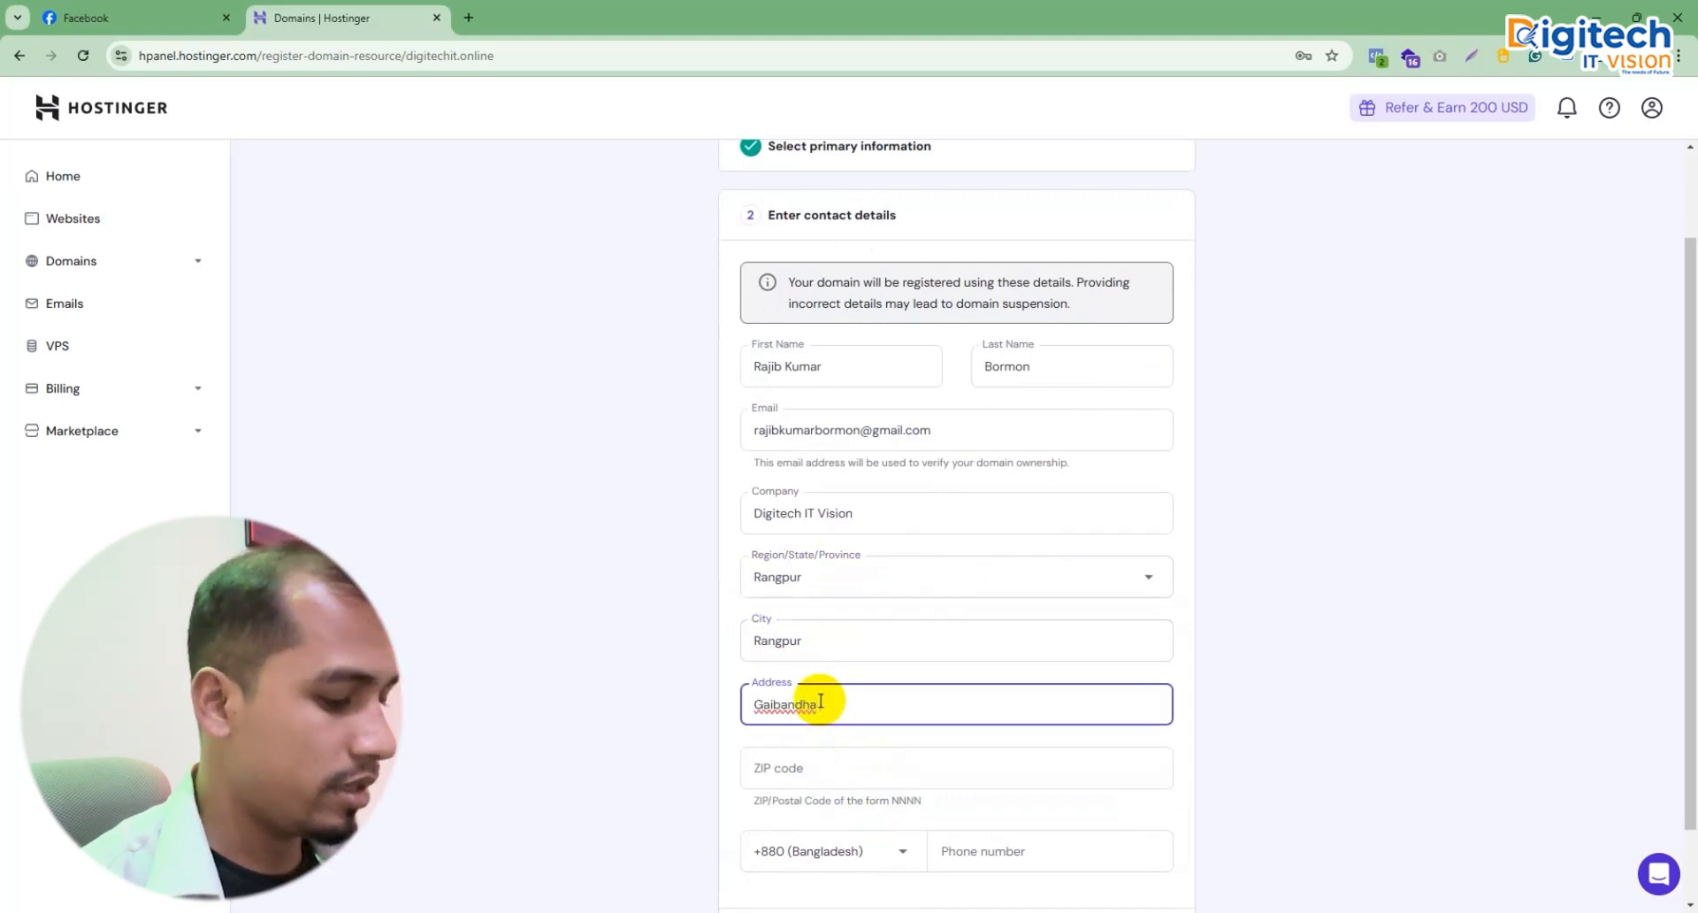
pyautogui.write(' Sadar')
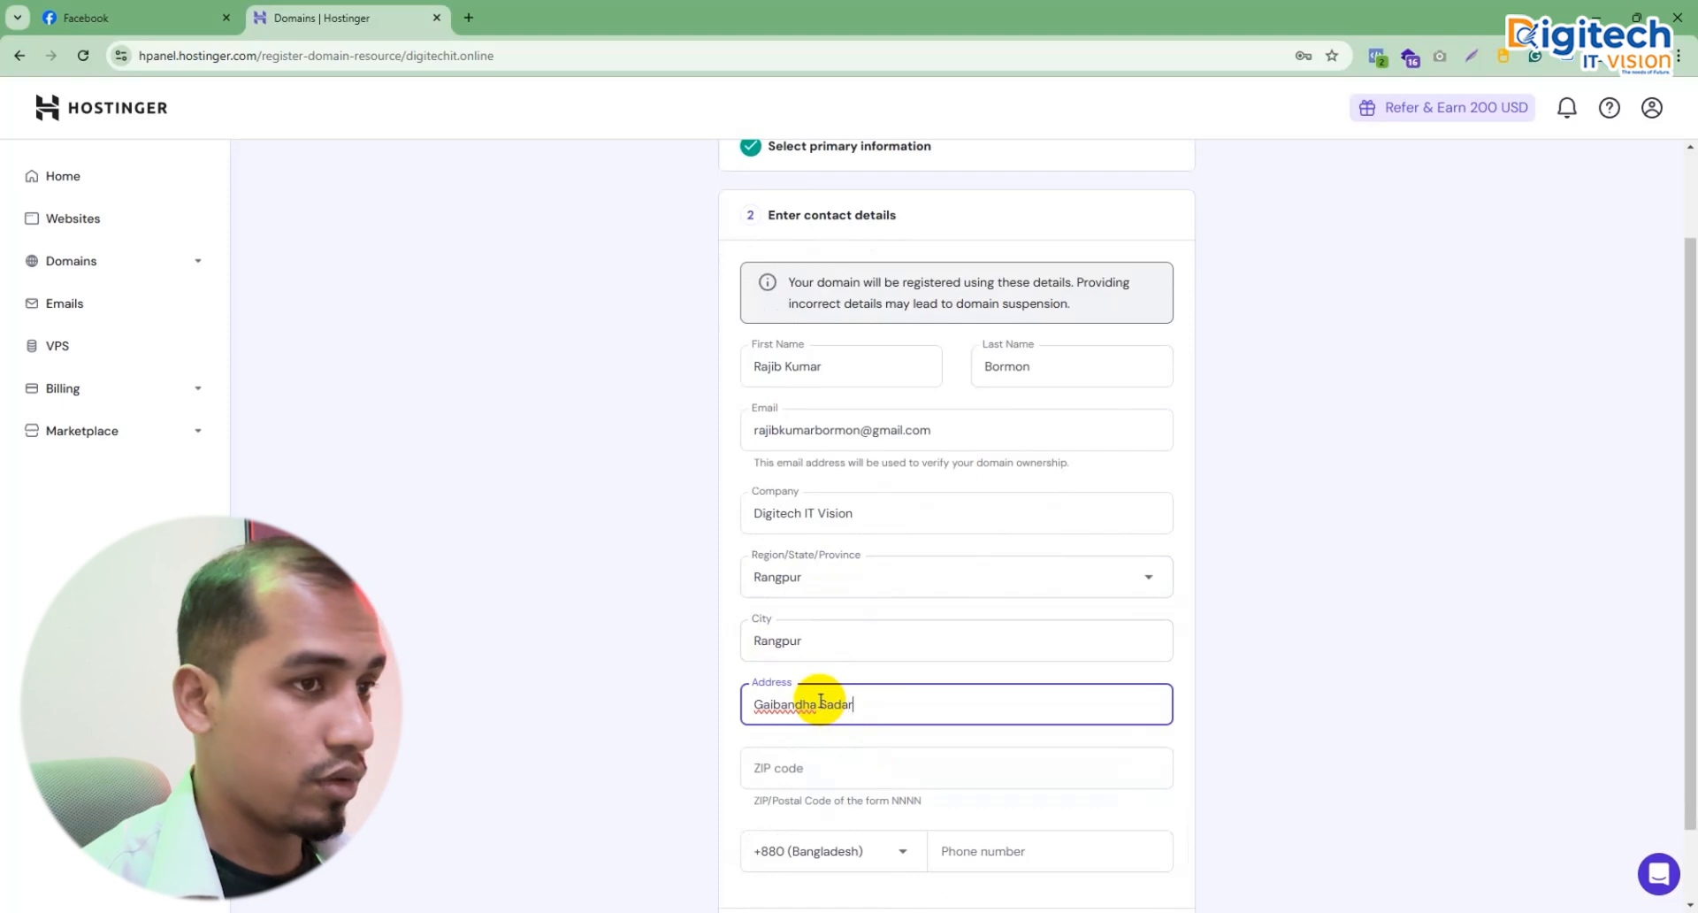
pyautogui.press('BackSpace')
pyautogui.write(', ')
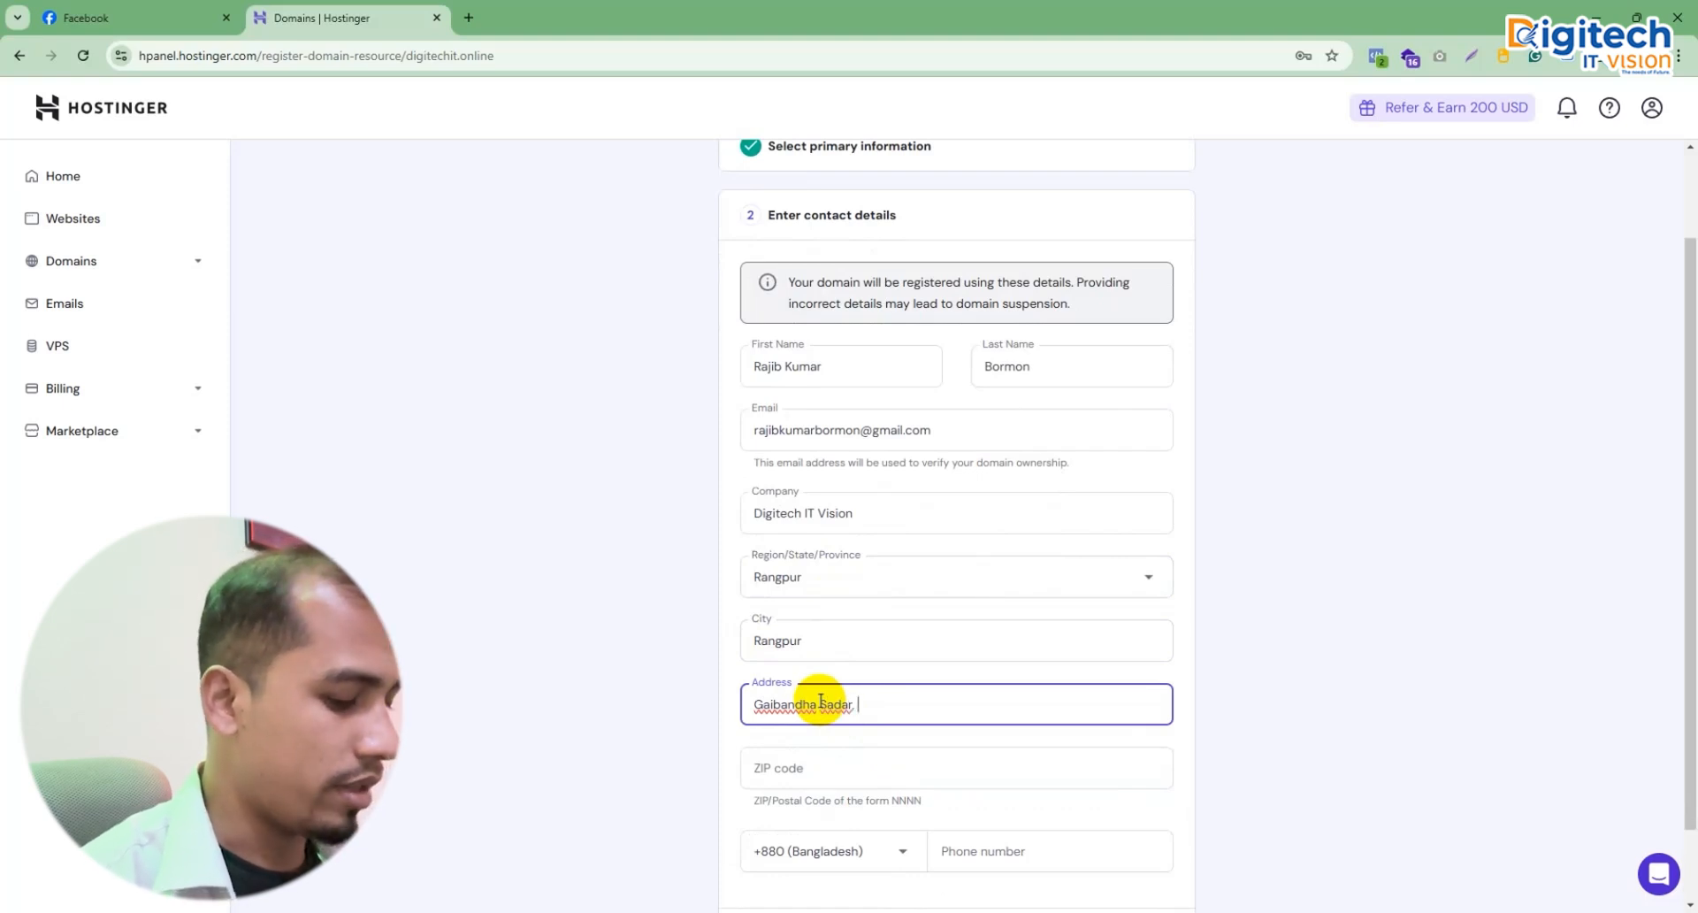
pyautogui.write('Gainbandha')
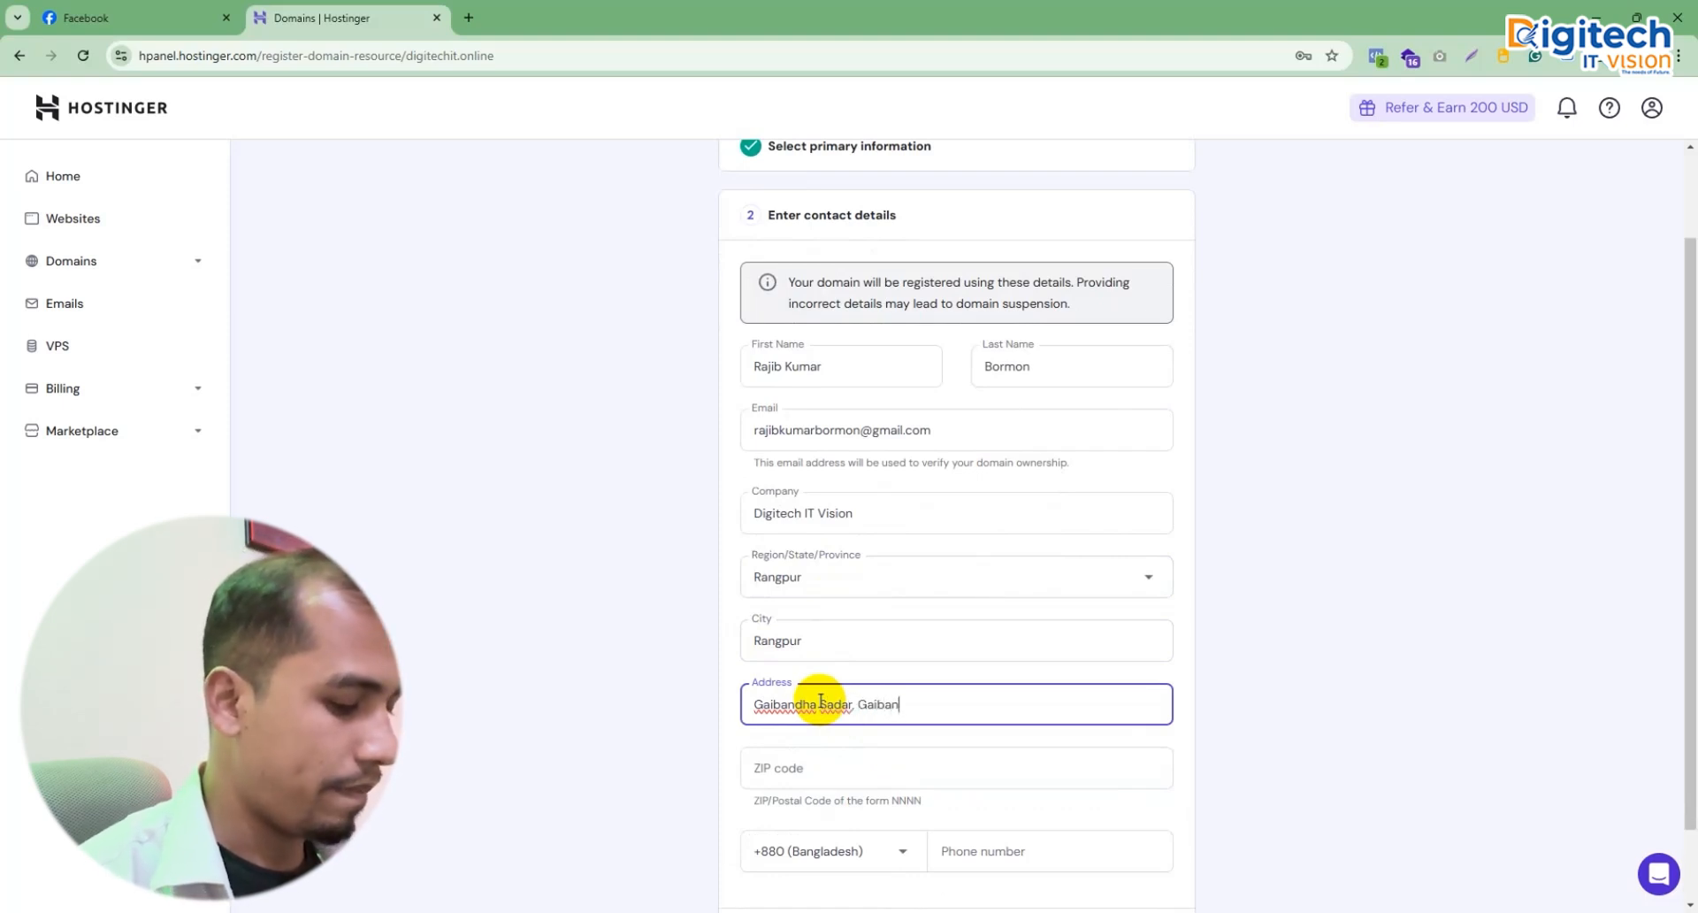
# Step: Enter the ZIP code and delete the repeated town name from the address
pyautogui.click(831, 769)
pyautogui.write('57')
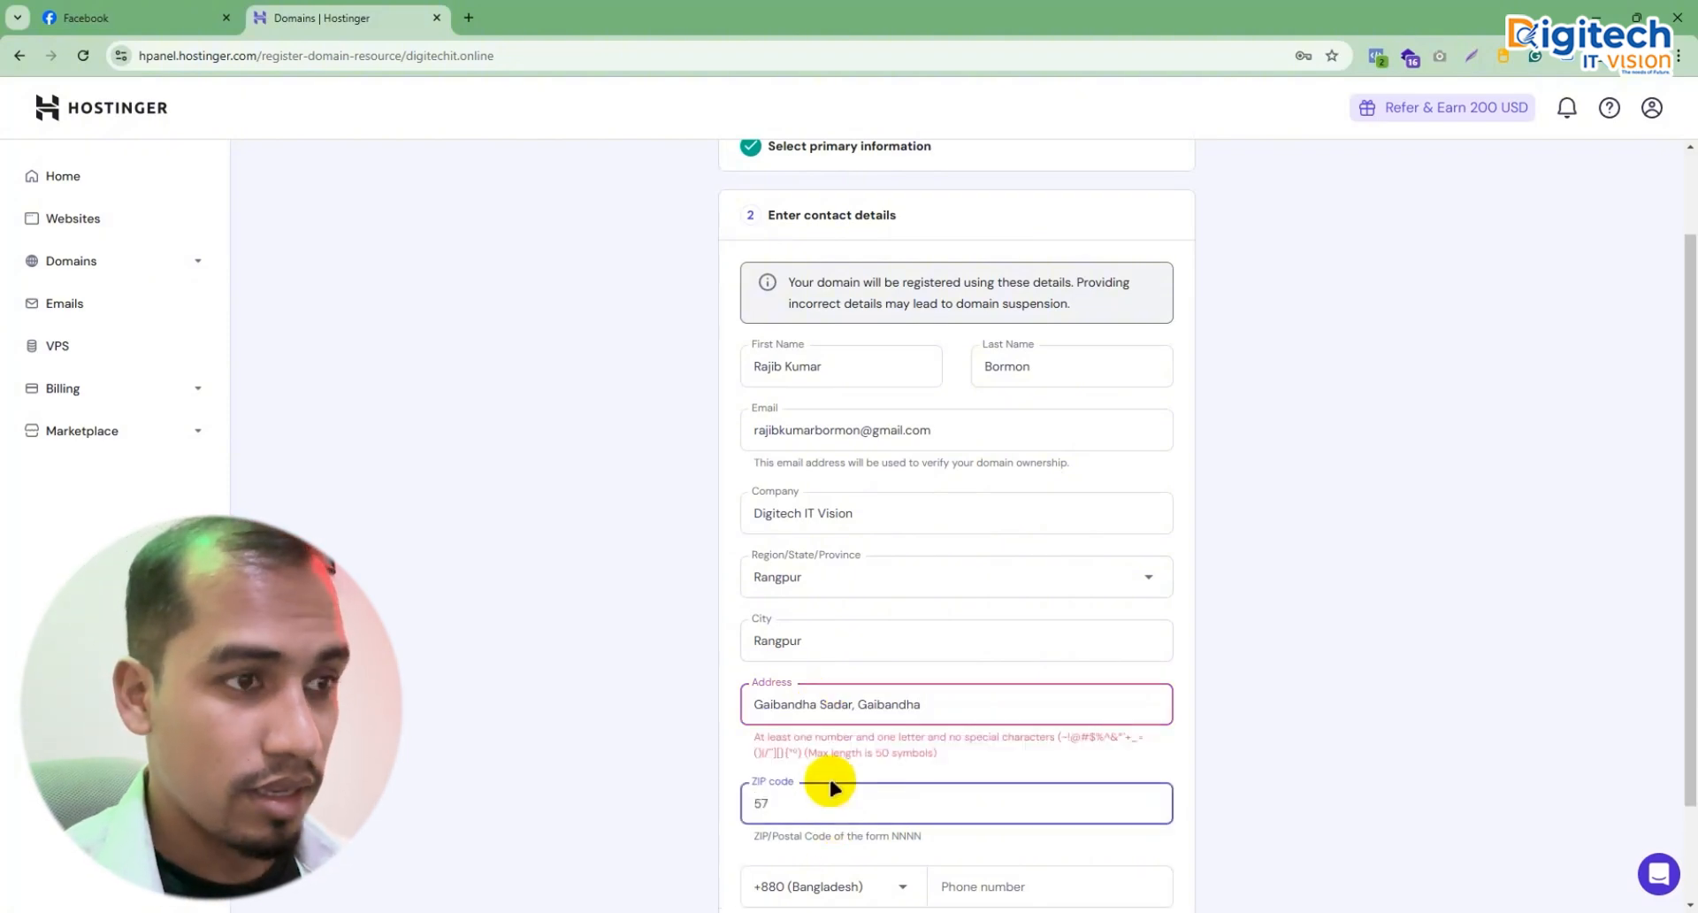
pyautogui.write('00')
pyautogui.scroll(-2, 1039, 791)
pyautogui.click(1018, 778)
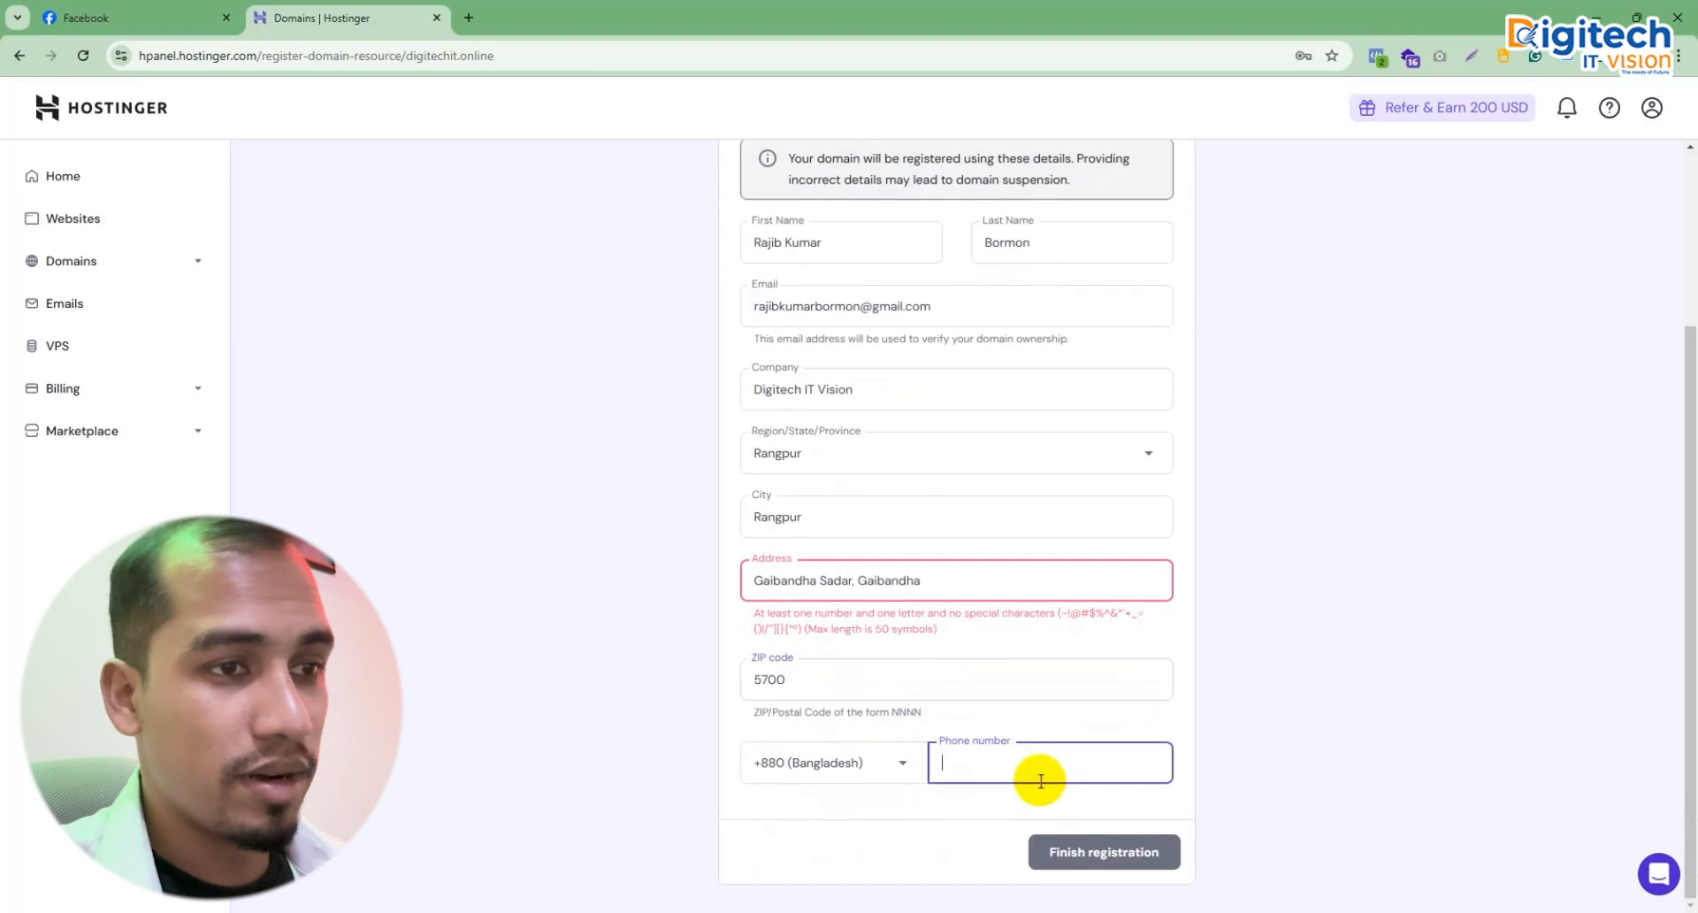
pyautogui.click(948, 577)
pyautogui.keyDown('shift'); pyautogui.click(853, 580); pyautogui.keyUp('shift')
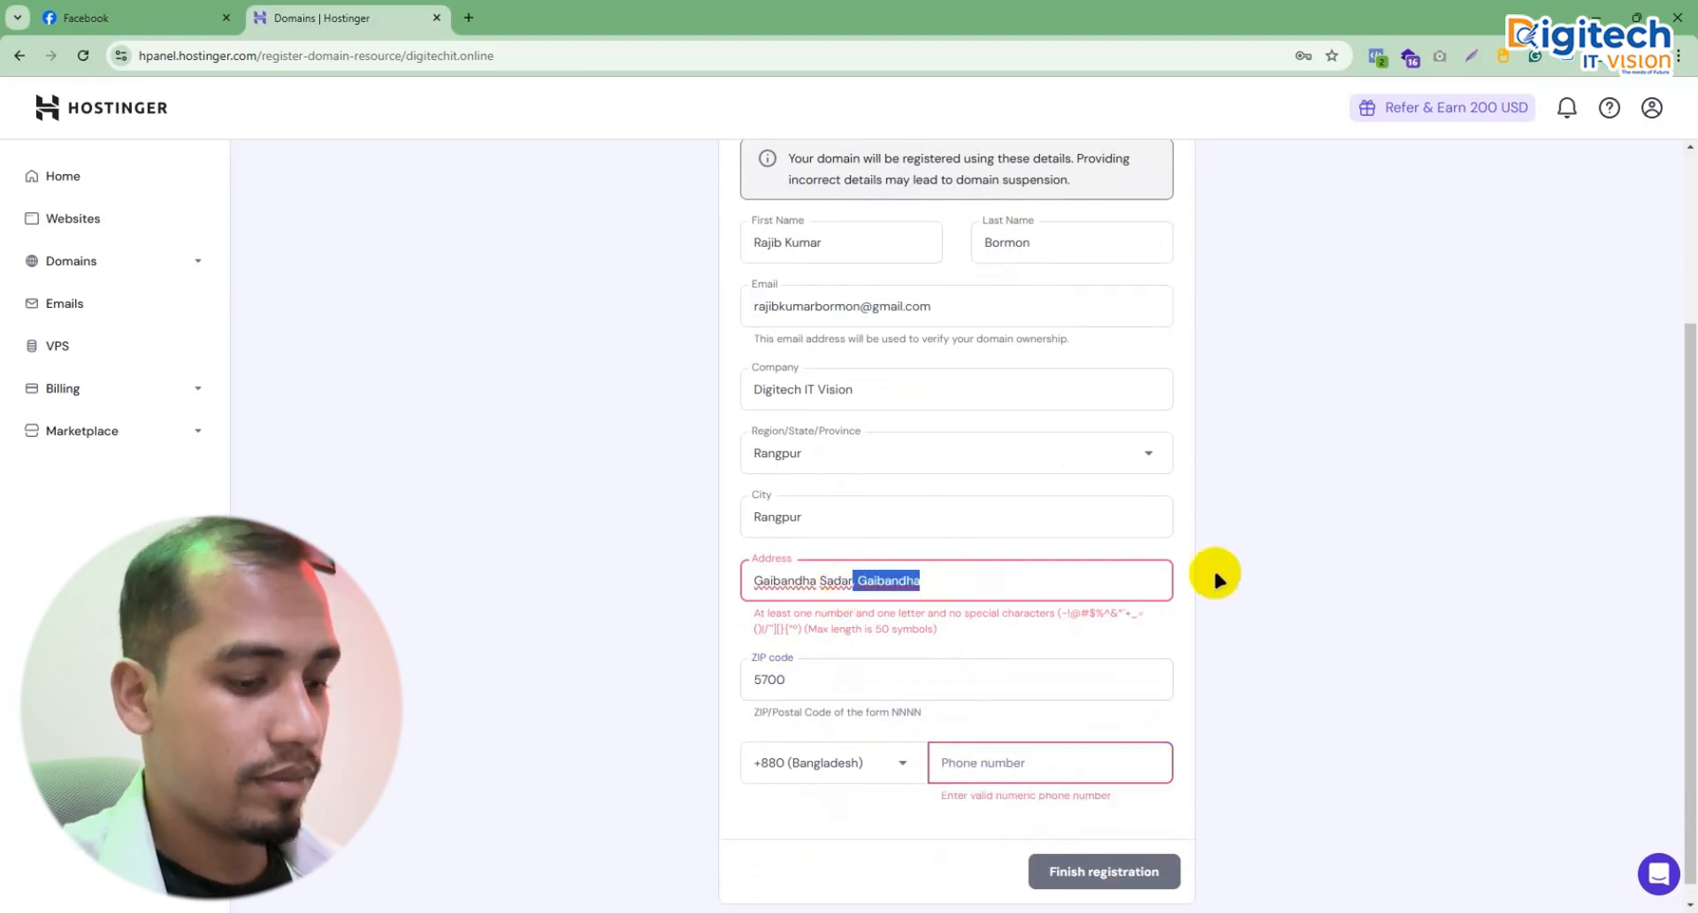
pyautogui.press('BackSpace')
# Step: Enter the contact phone number and attempt to finish the registration
pyautogui.click(1017, 745)
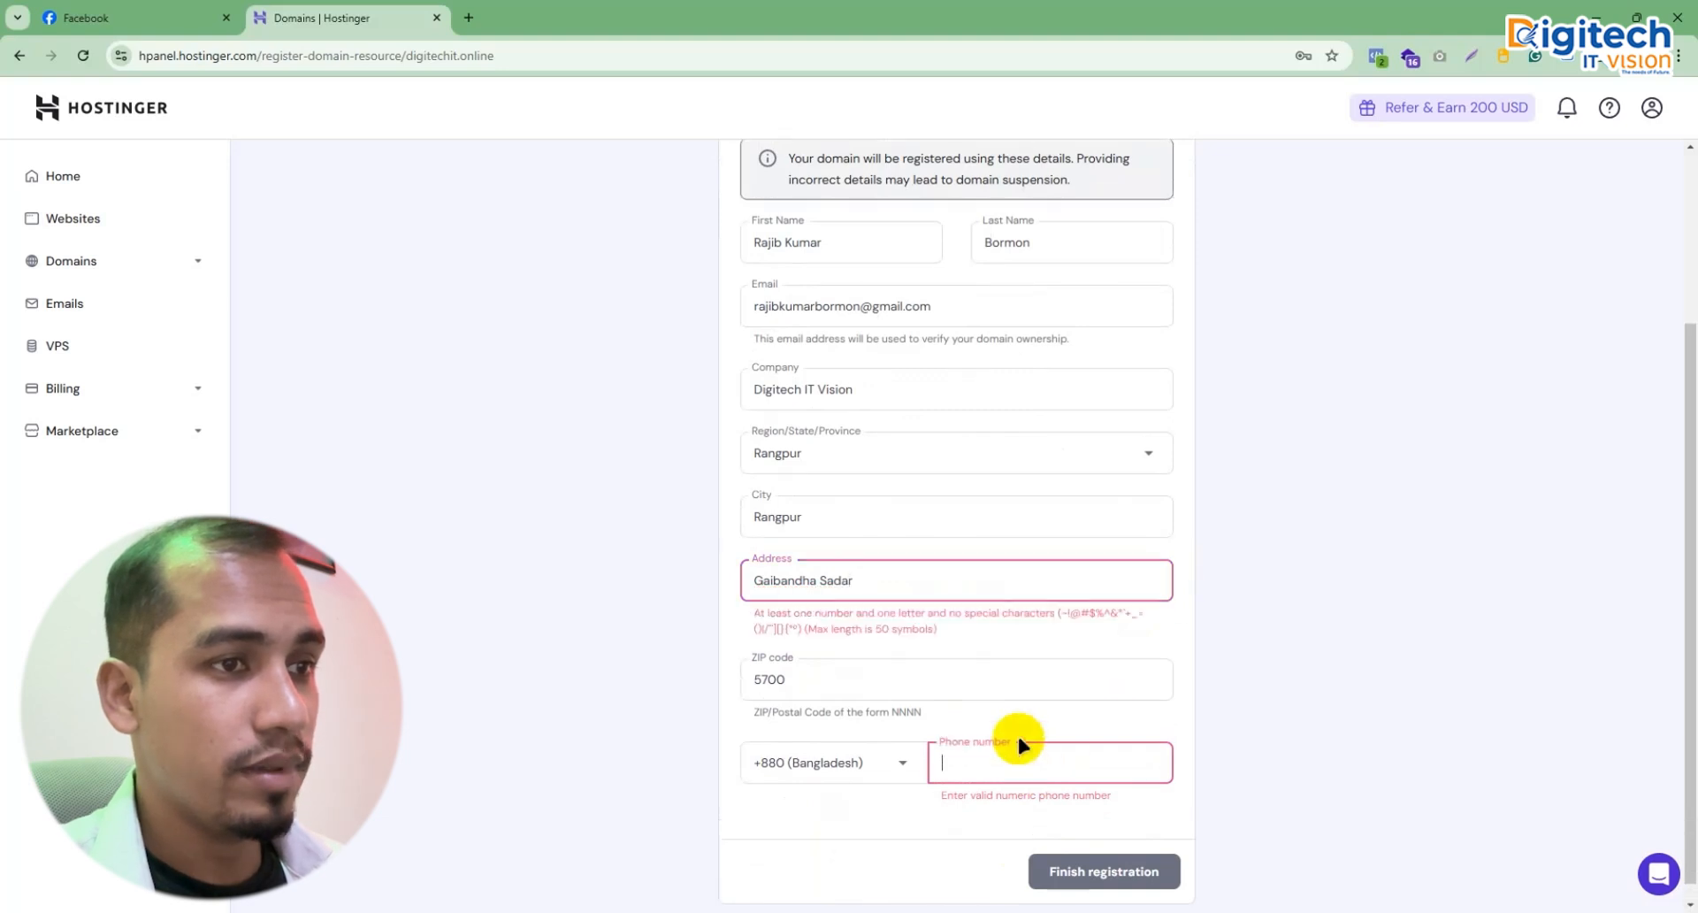
pyautogui.click(871, 587)
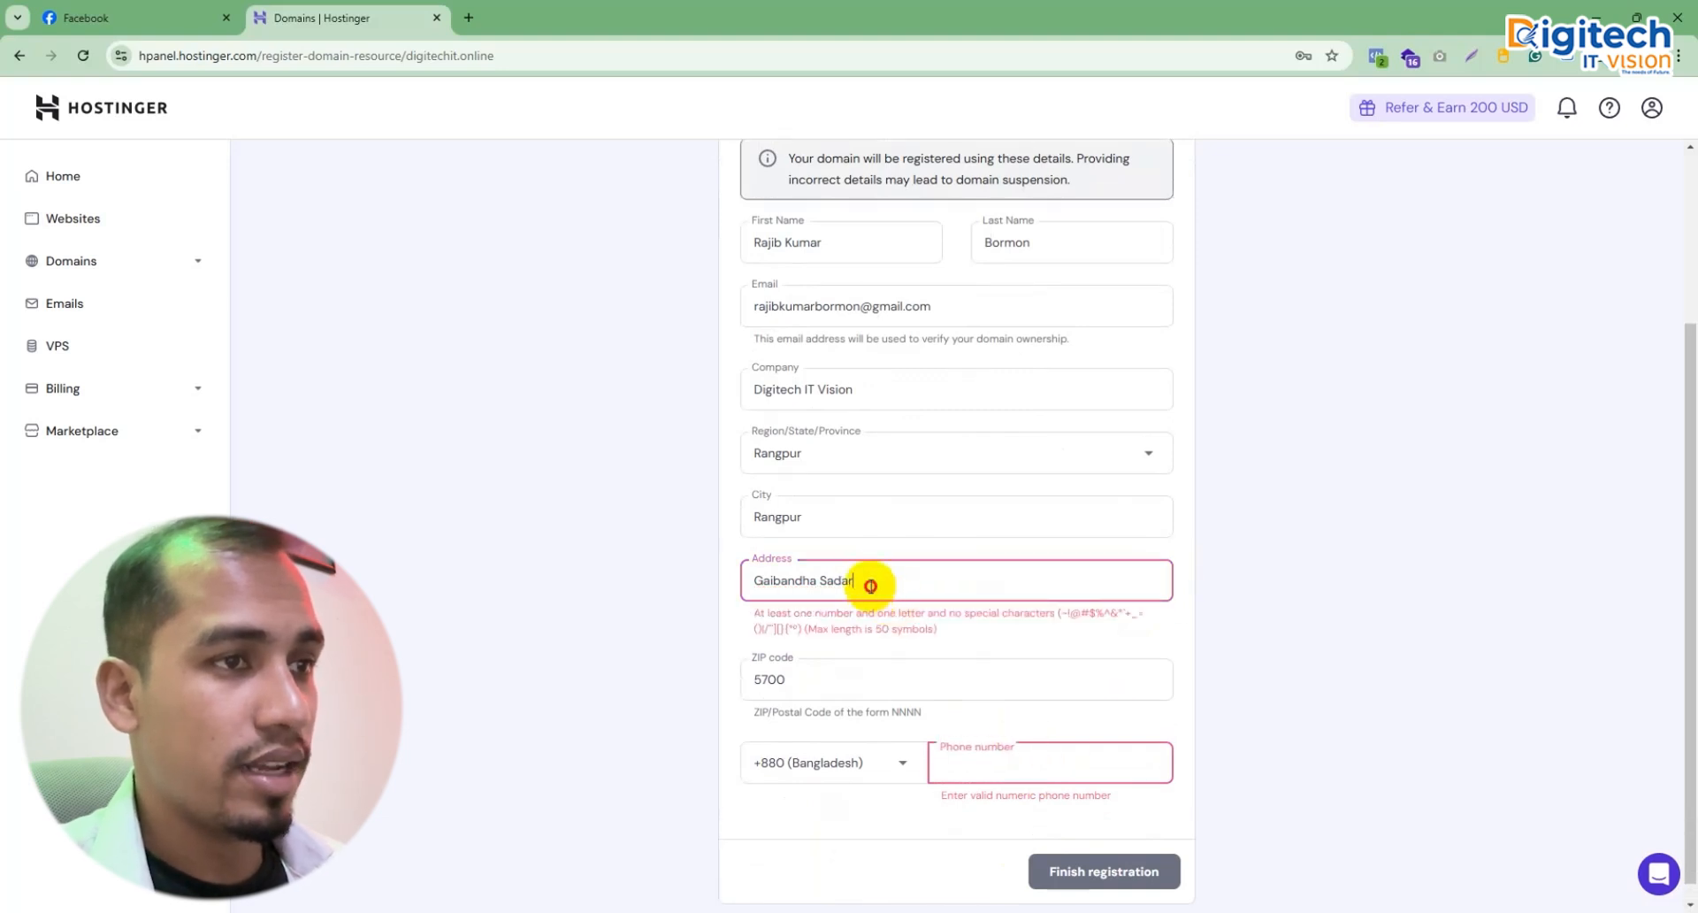
pyautogui.click(894, 675)
pyautogui.click(1043, 757)
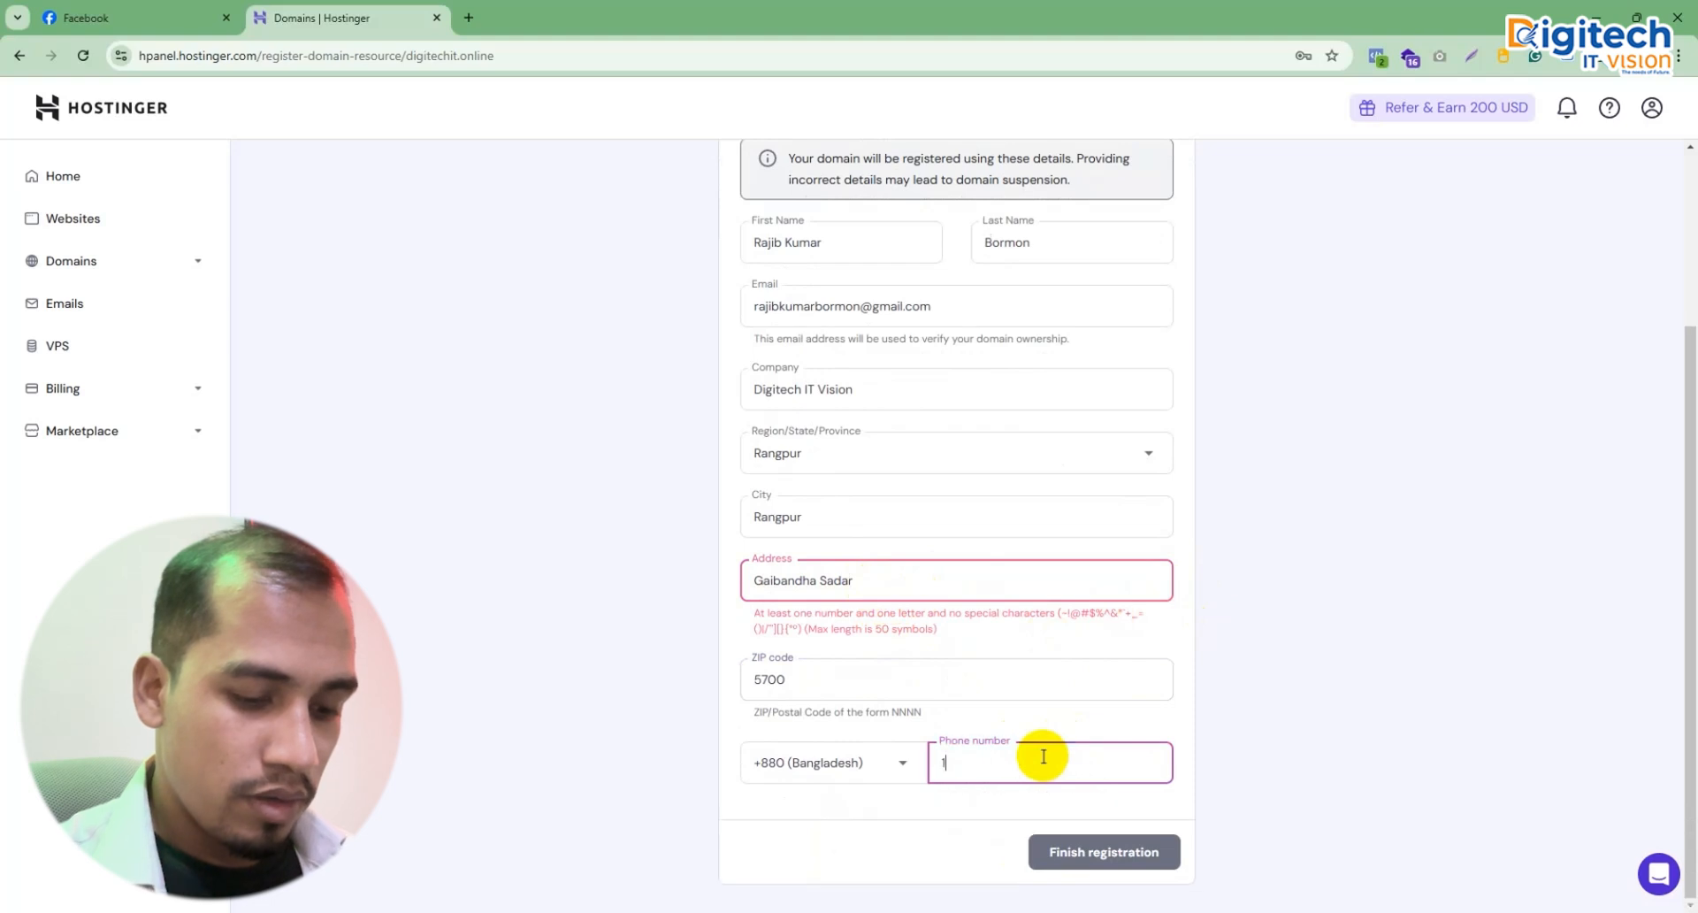
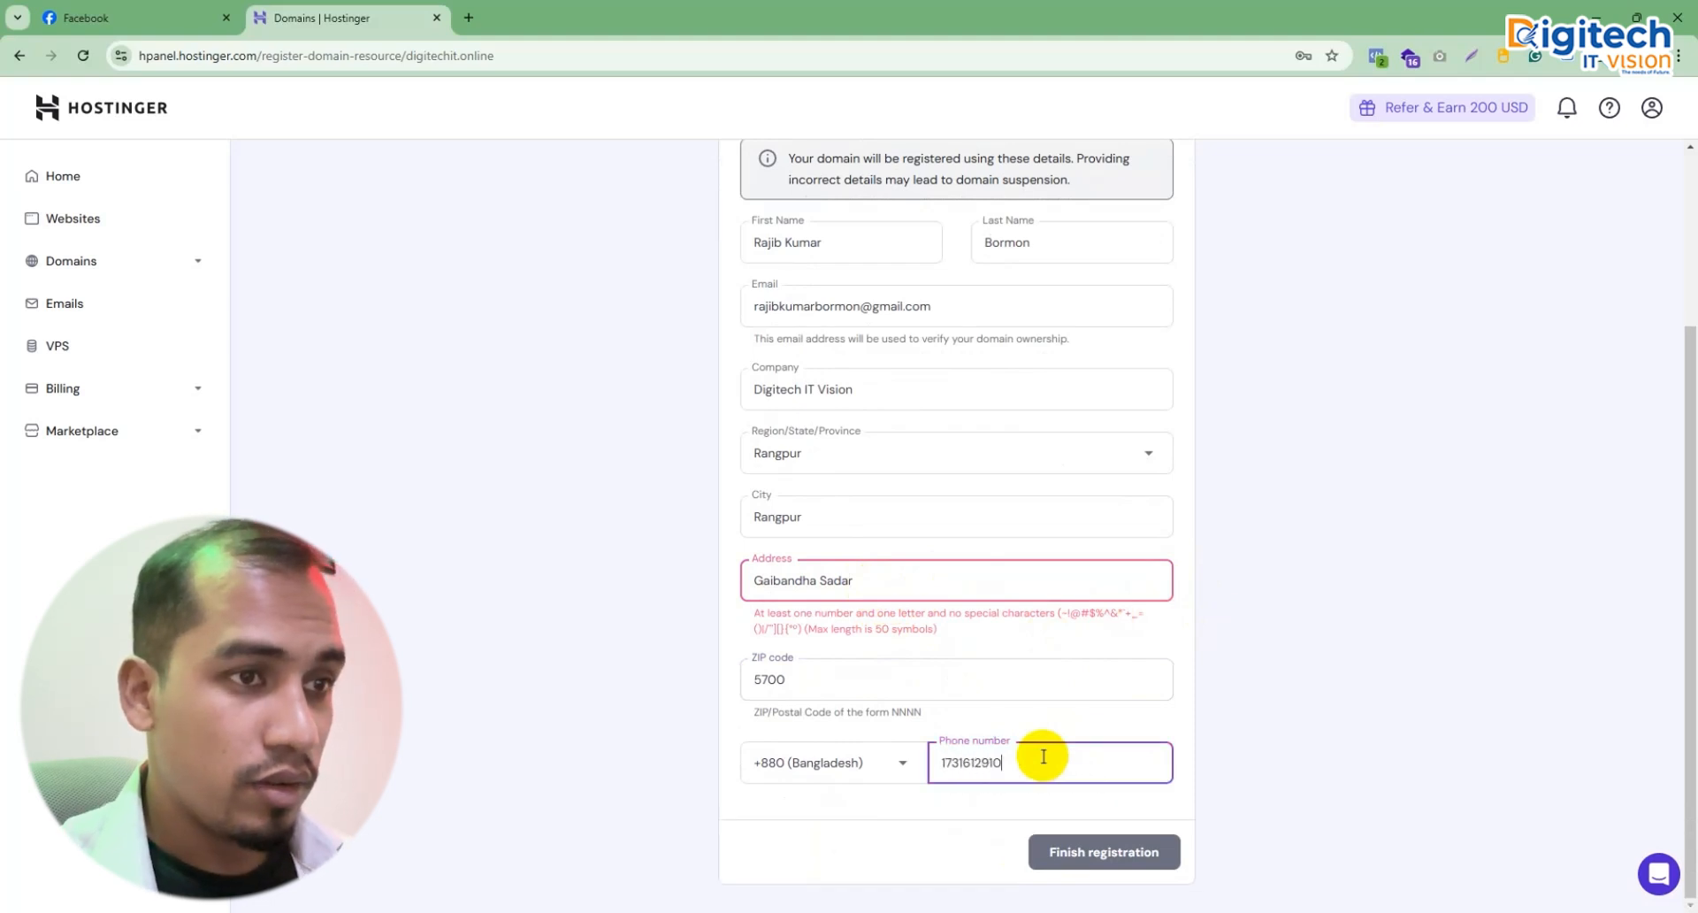
pyautogui.click(1105, 854)
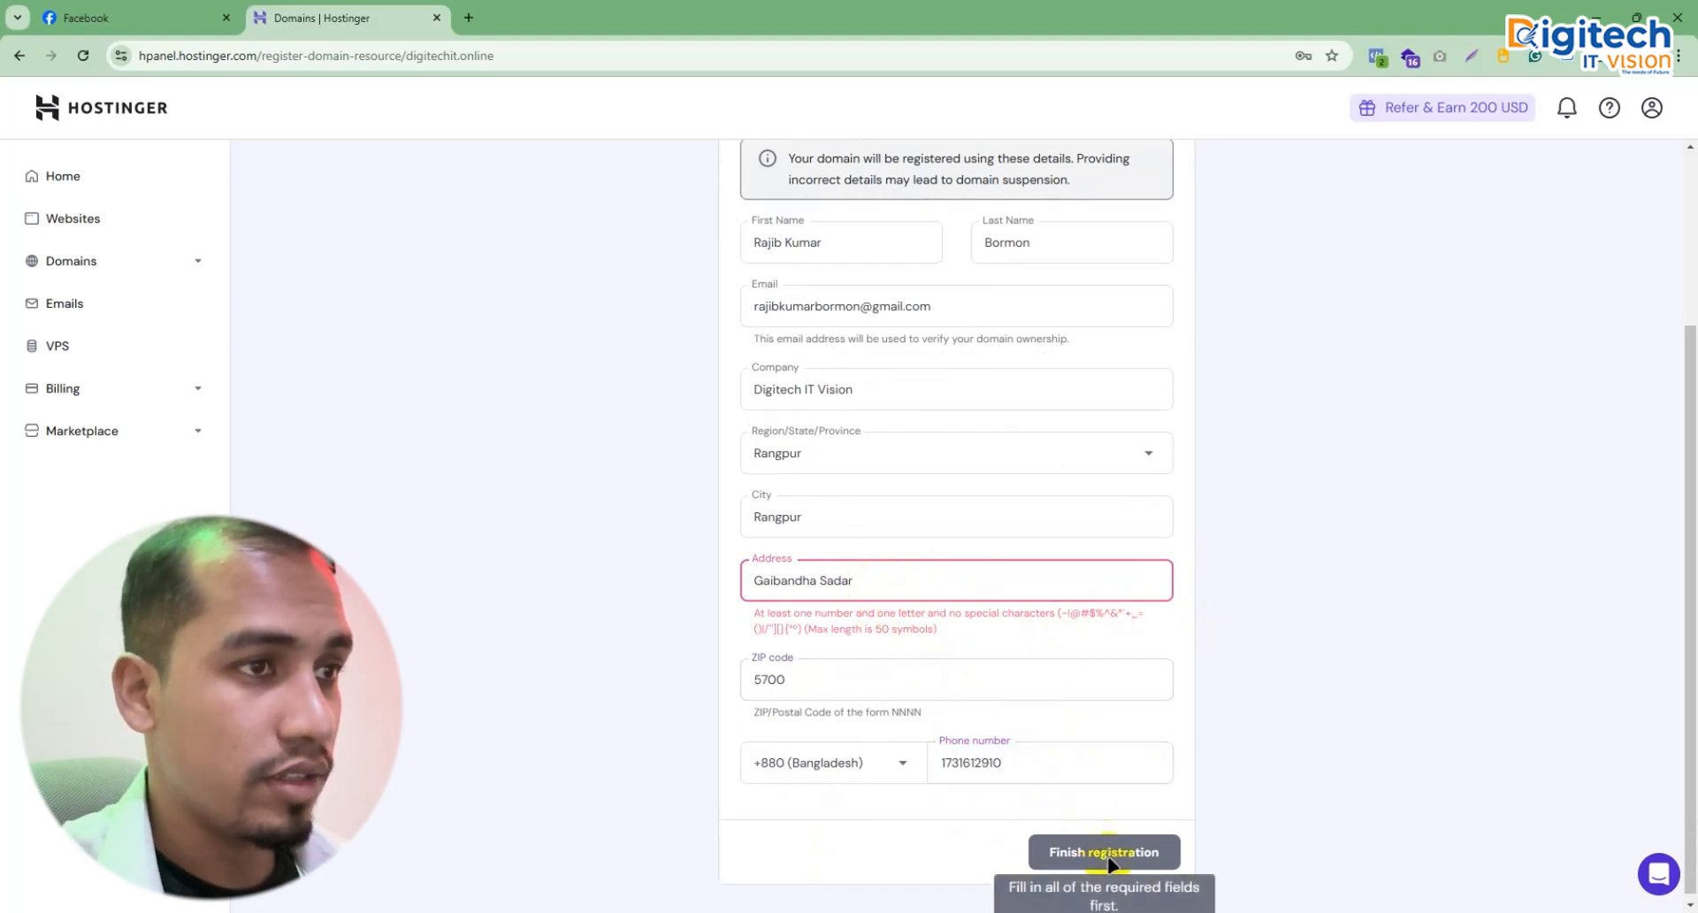
# Step: Replace the address text with a shorter town name and retry finishing registration
pyautogui.click(842, 580)
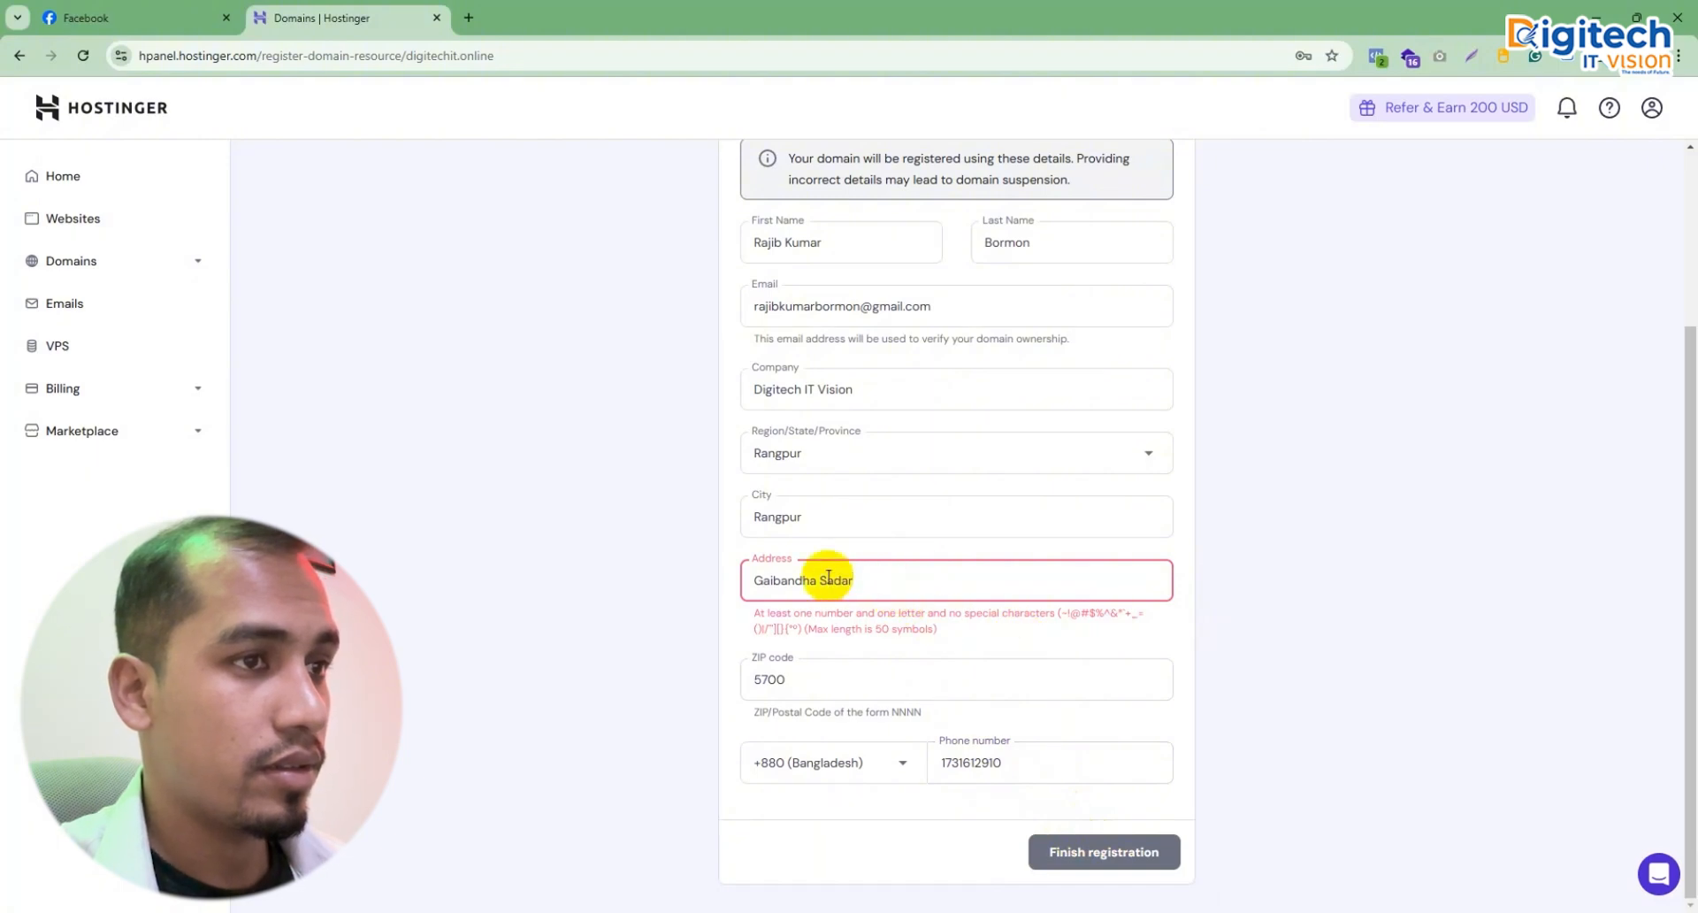
pyautogui.moveTo(883, 595); pyautogui.dragTo(587, 595)
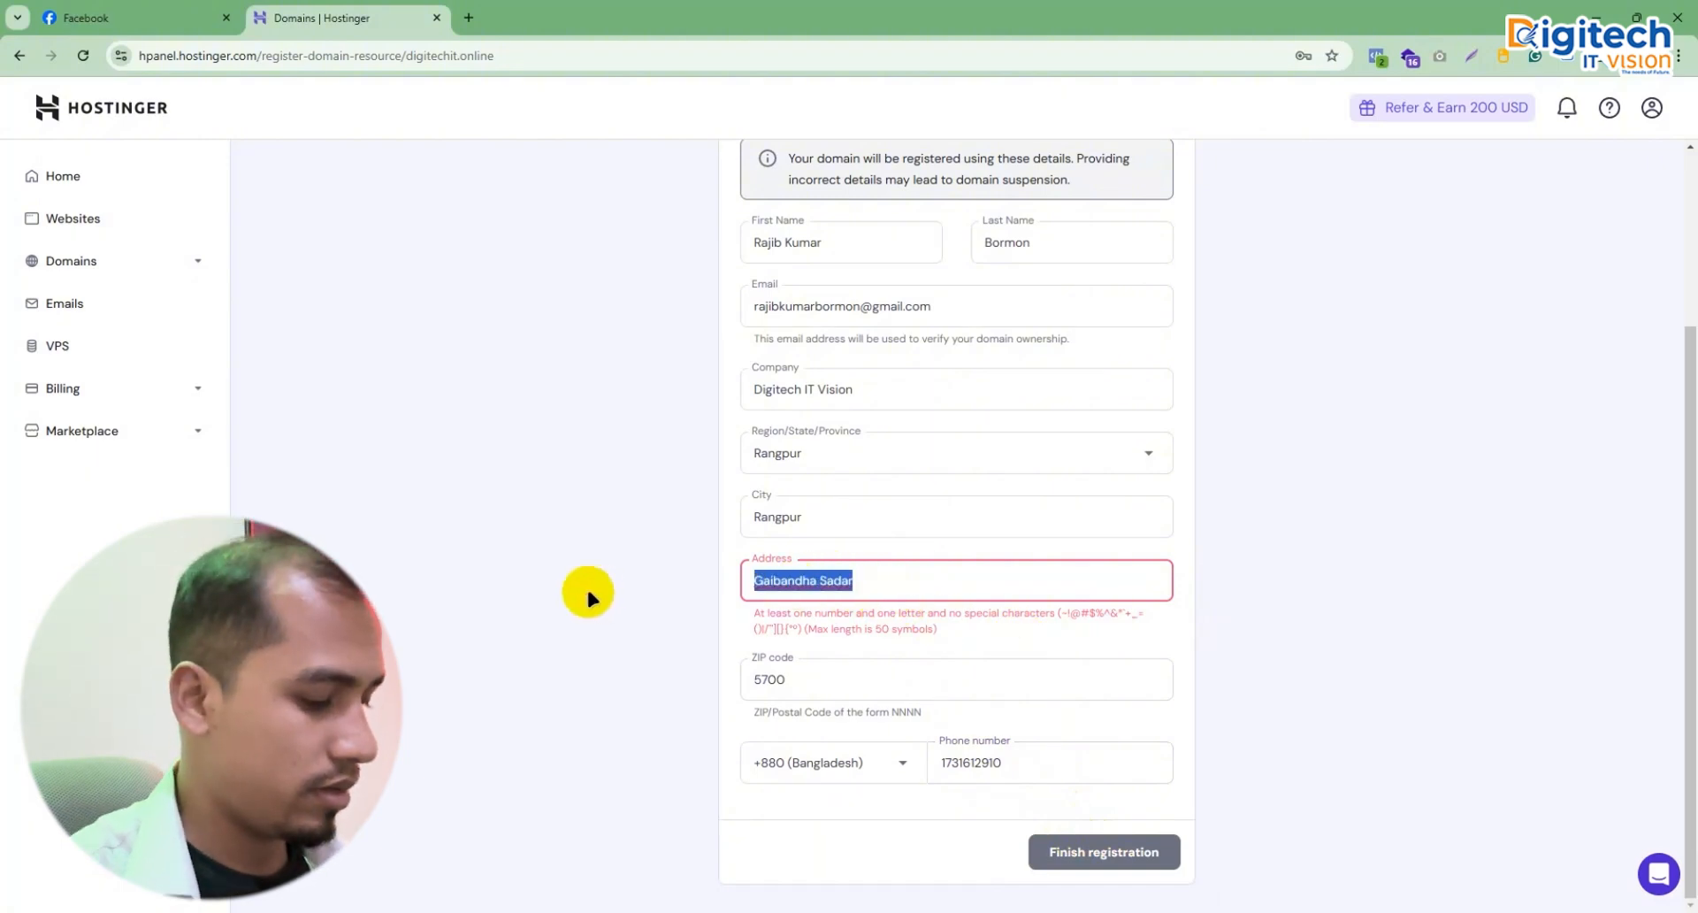
pyautogui.write('Gaibandha')
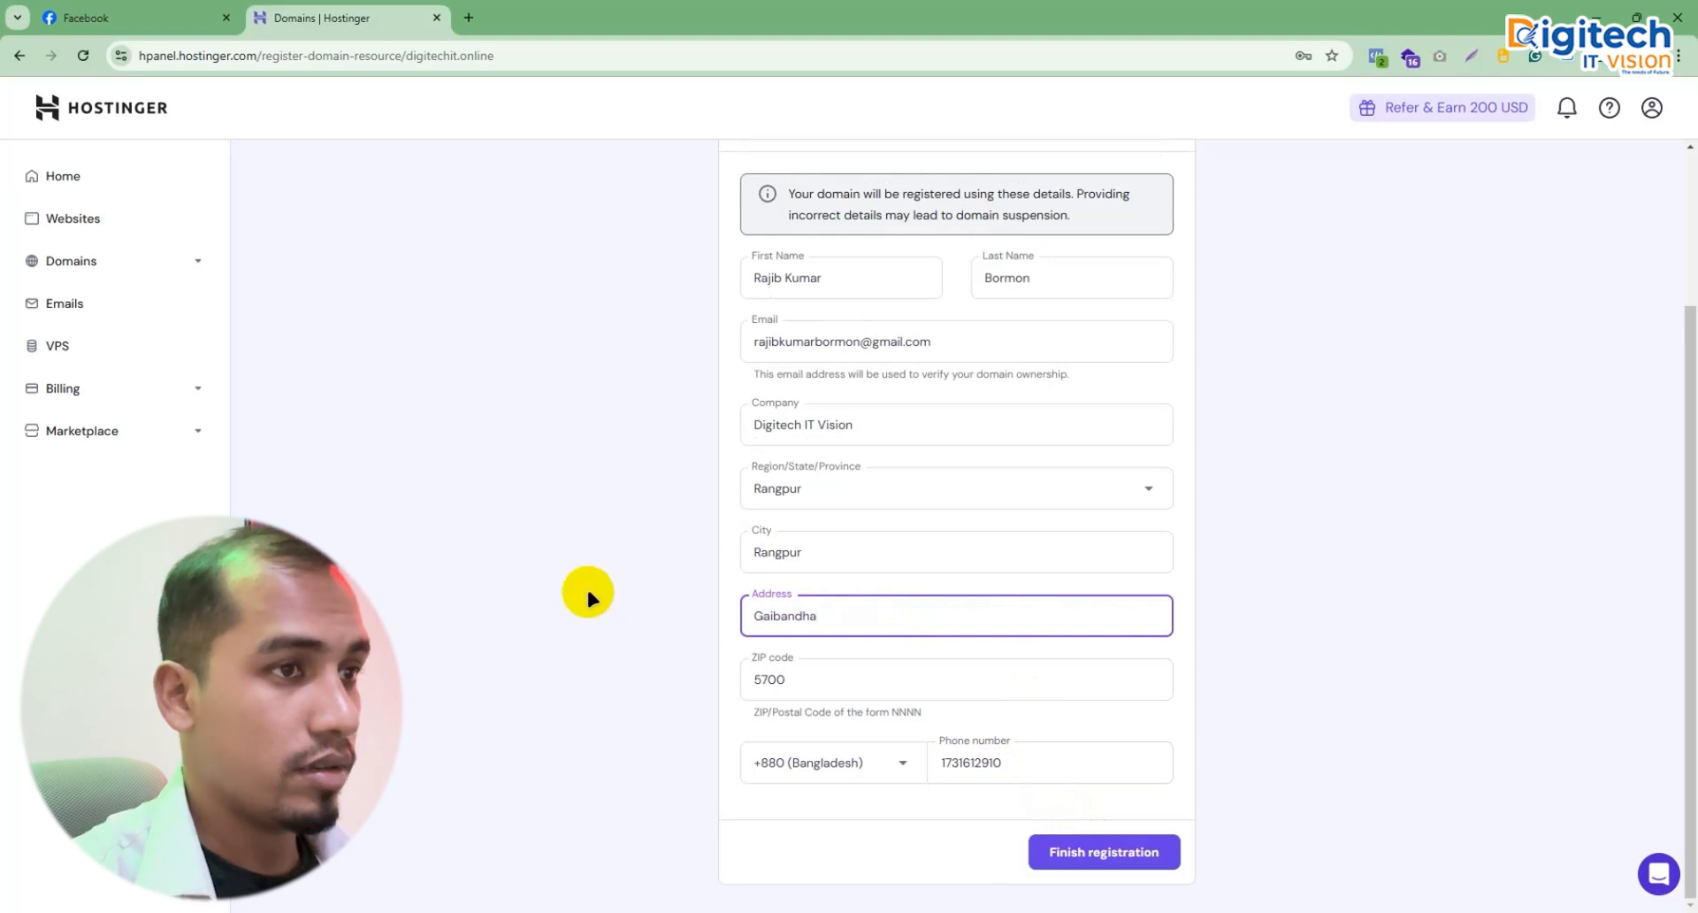
pyautogui.click(1116, 858)
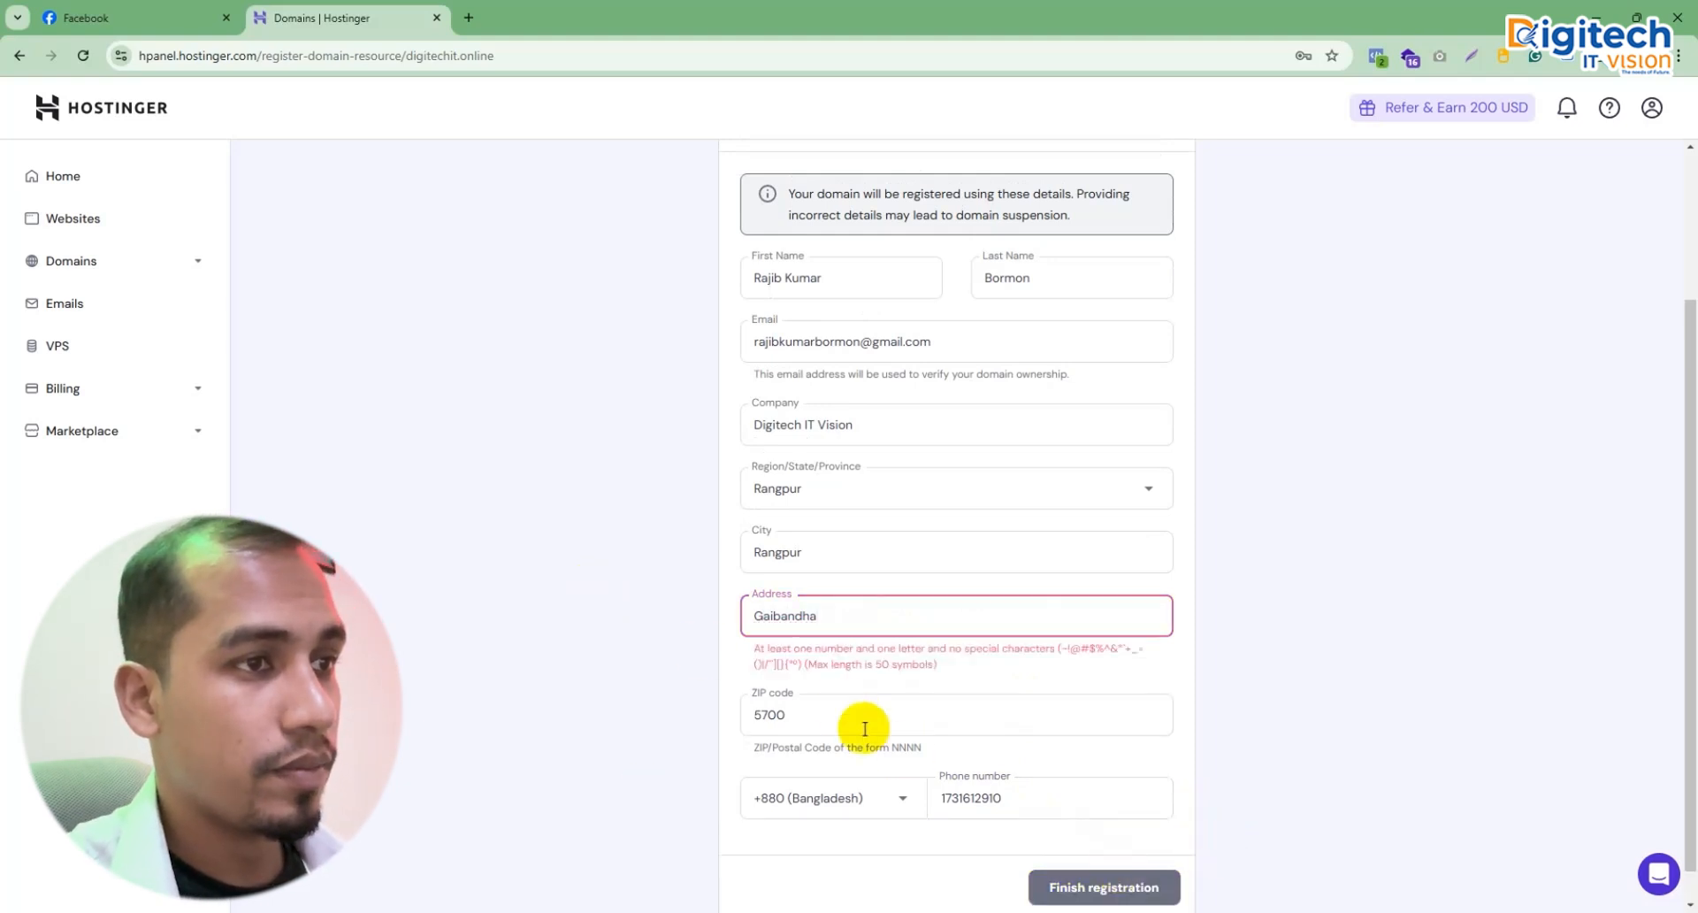
# Step: Retype the address with the area name and postal number so validation passes
pyautogui.click(848, 614)
pyautogui.doubleClick(848, 613)
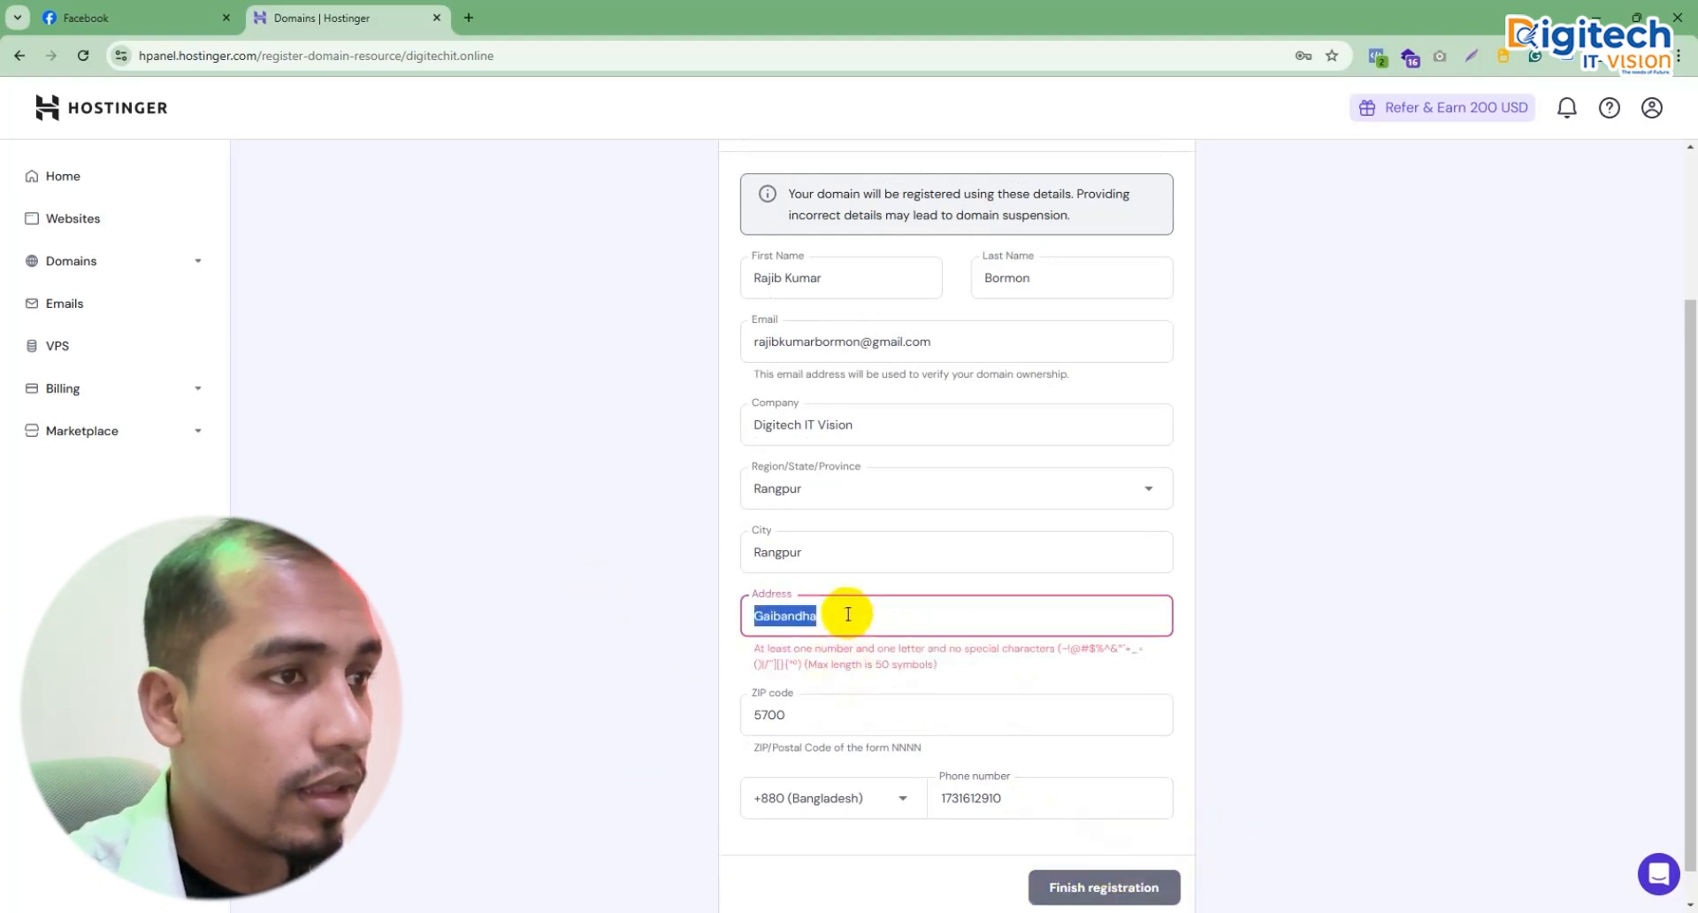
pyautogui.press('BackSpace')
pyautogui.write('gai')
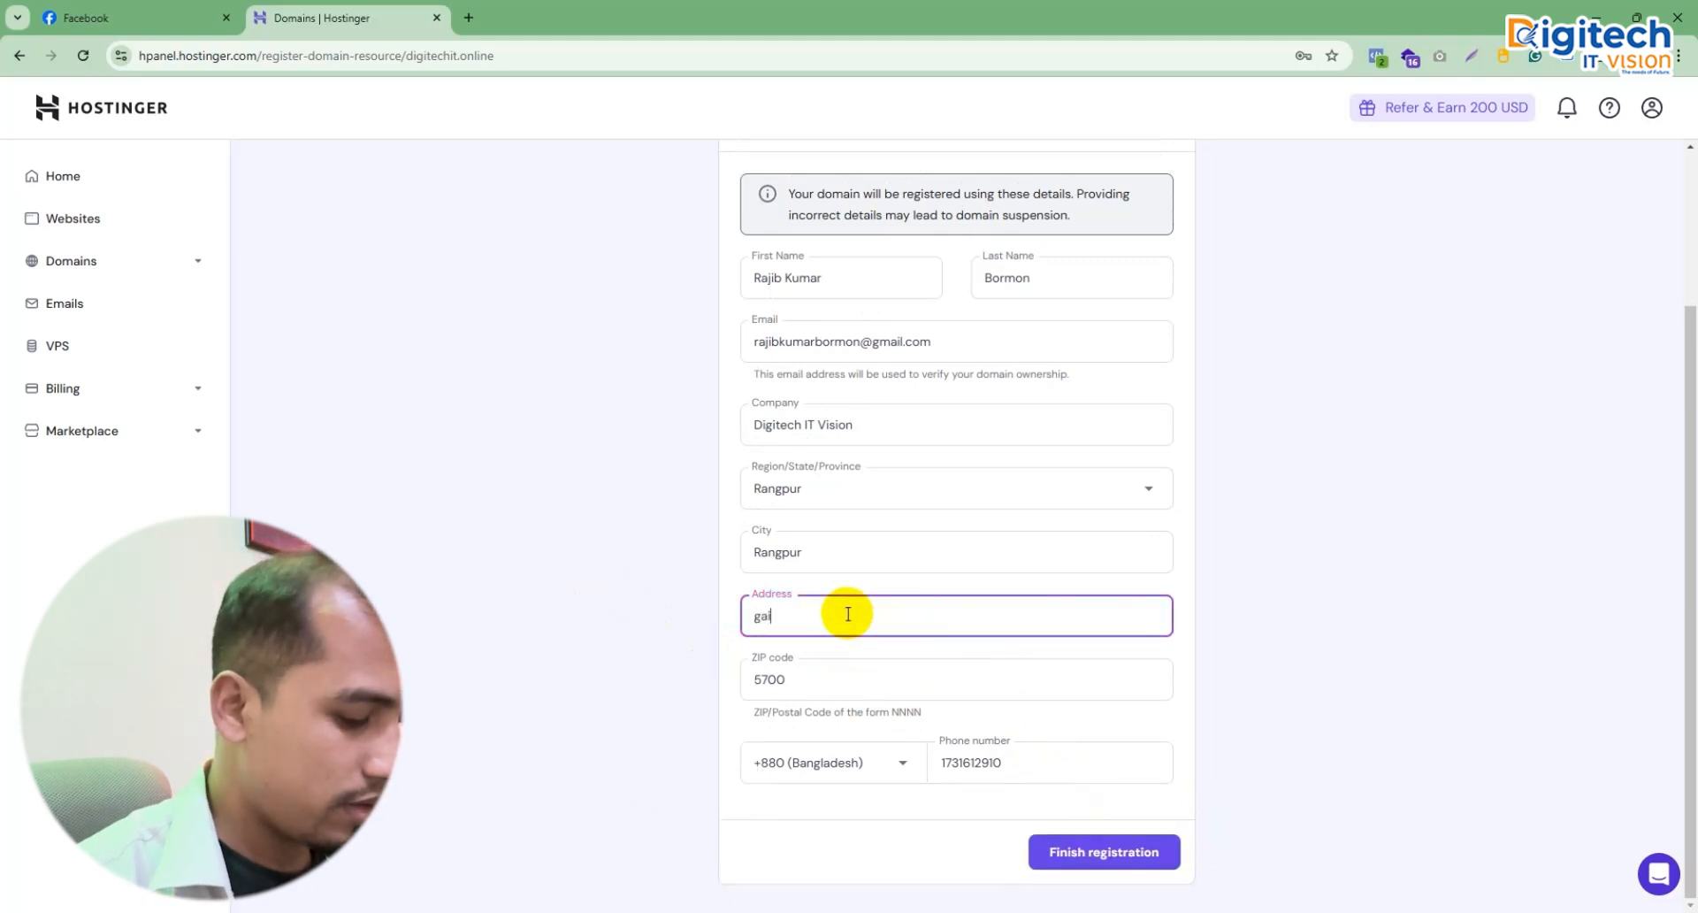
pyautogui.write('bandha')
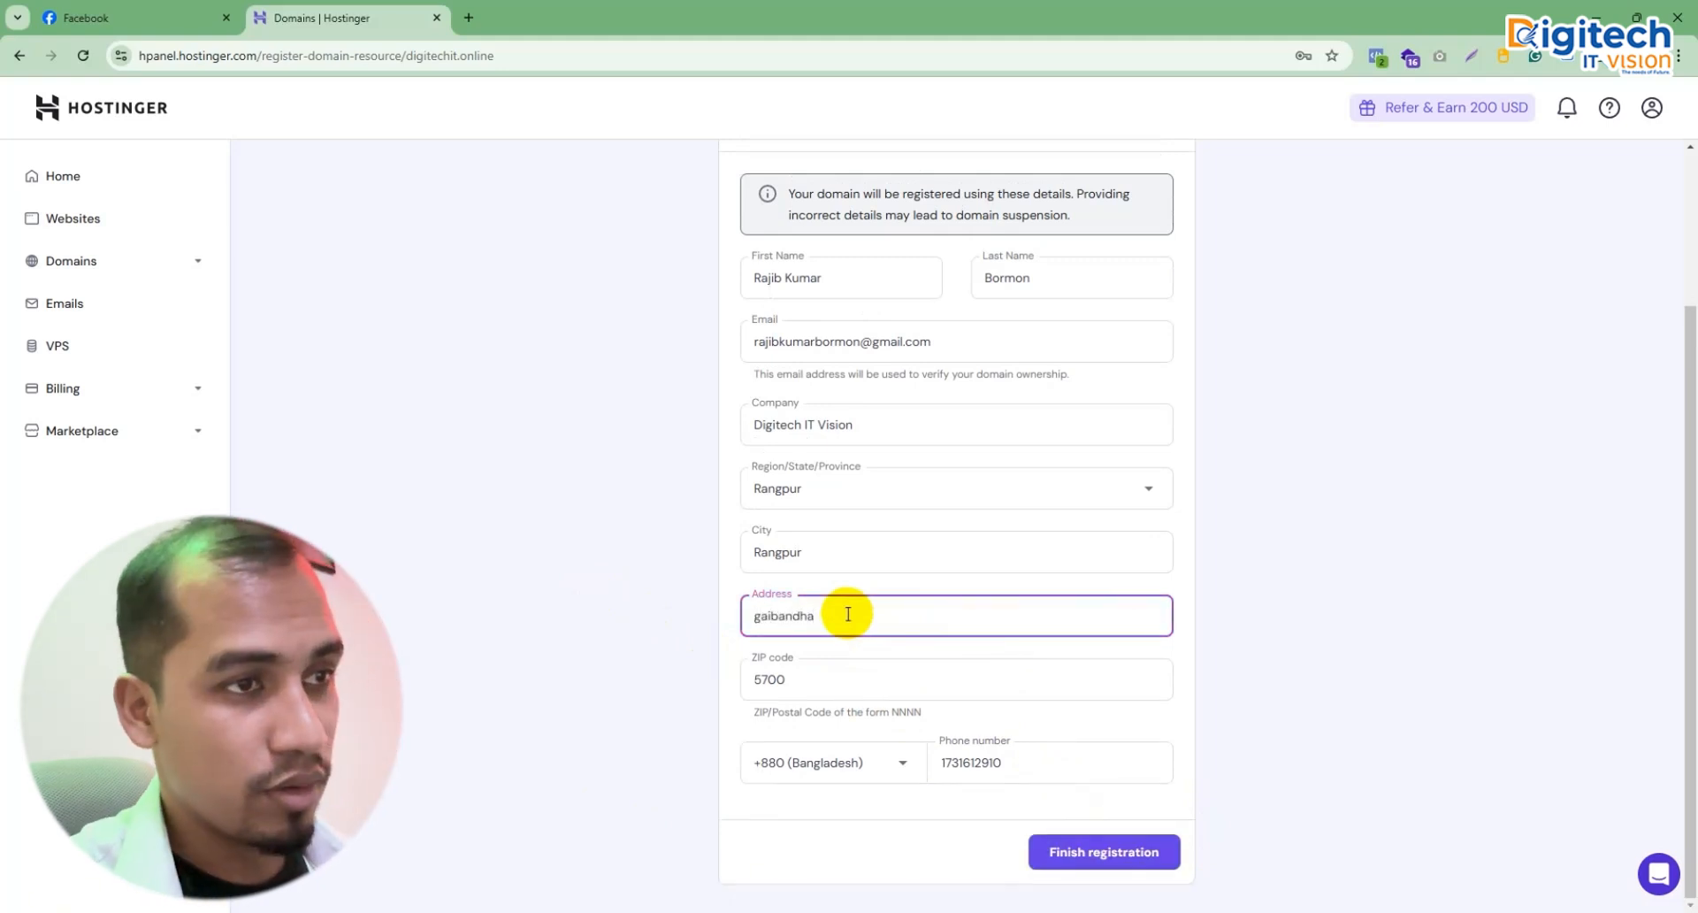
pyautogui.click(1242, 635)
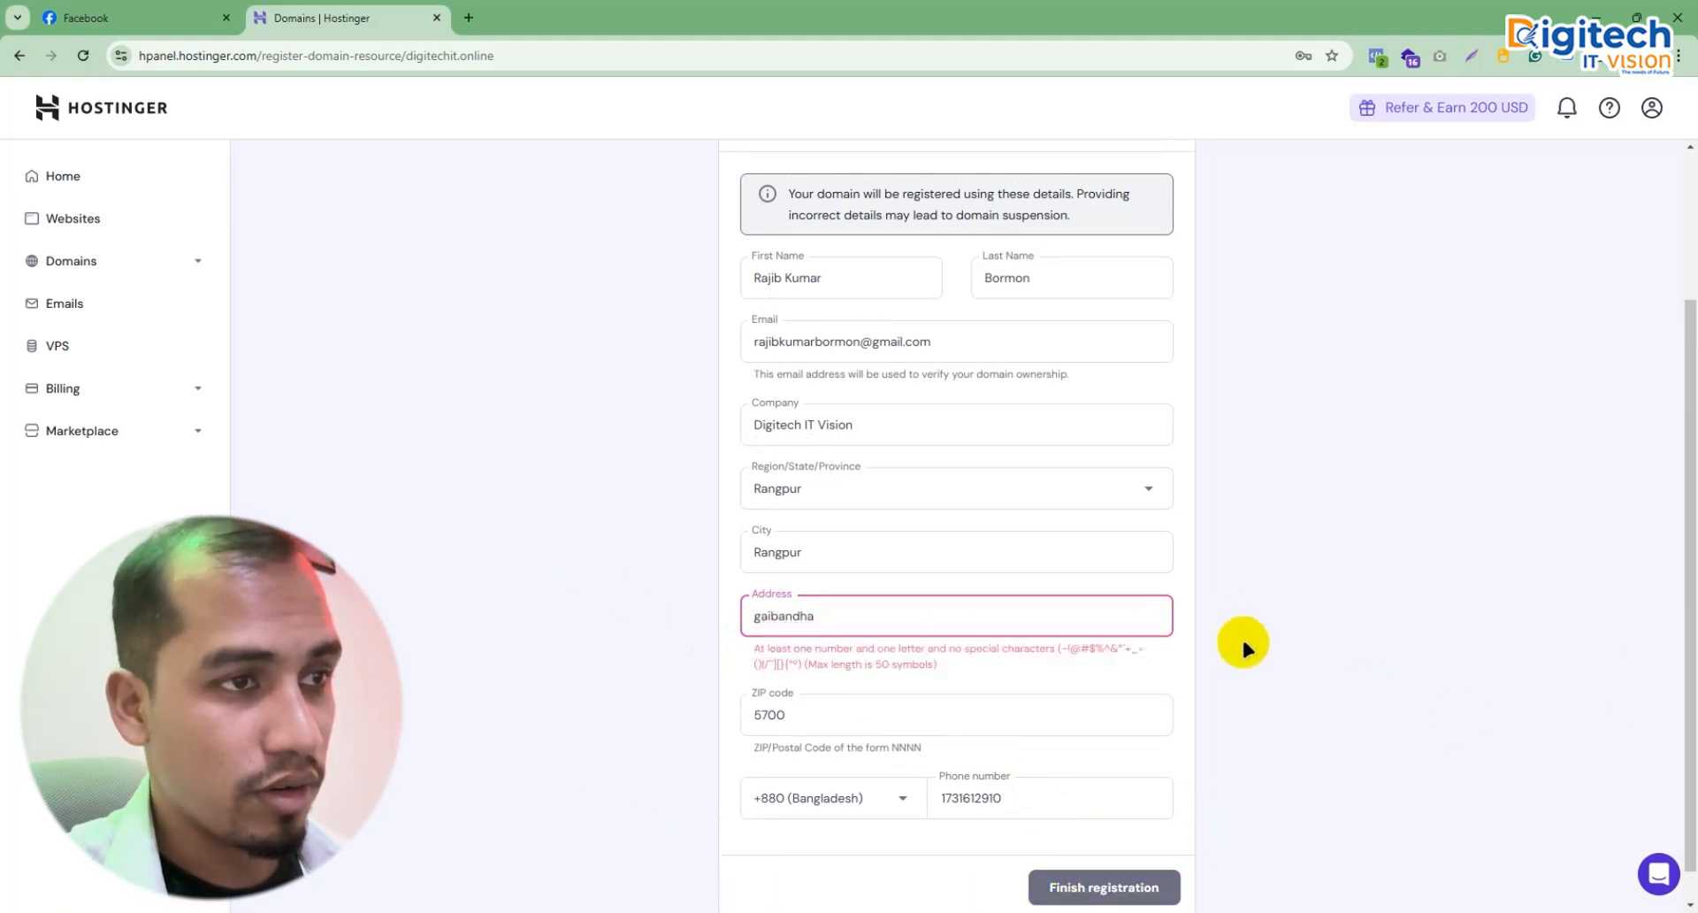
pyautogui.doubleClick(832, 616)
pyautogui.write('Gaibandha ')
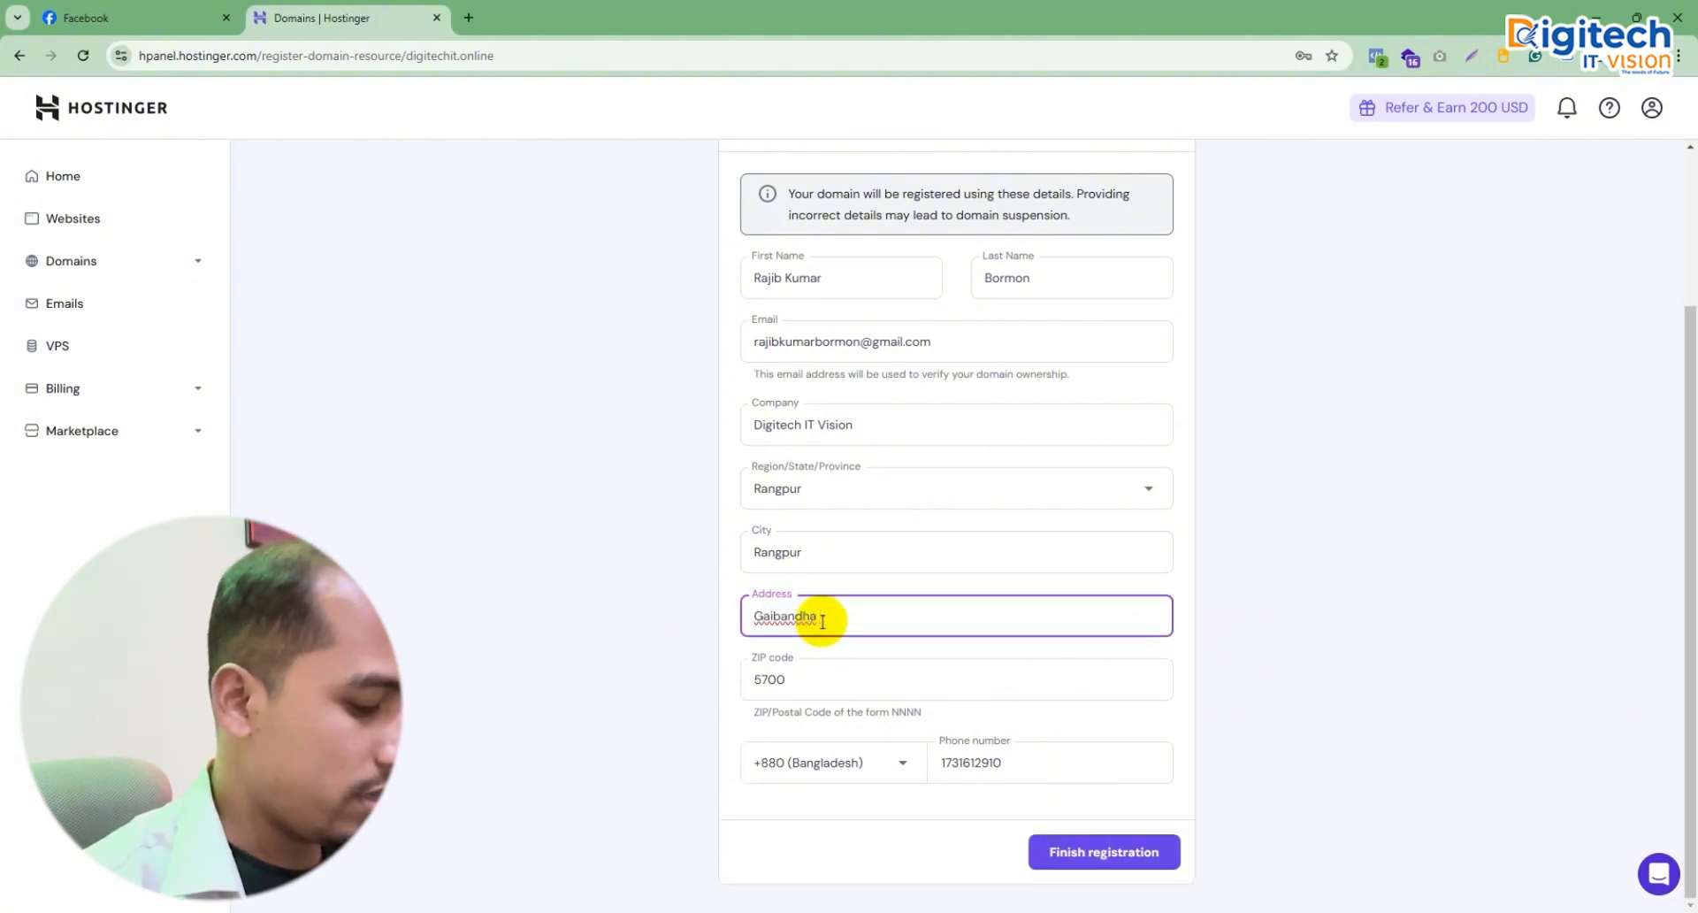
pyautogui.write('Sadar ')
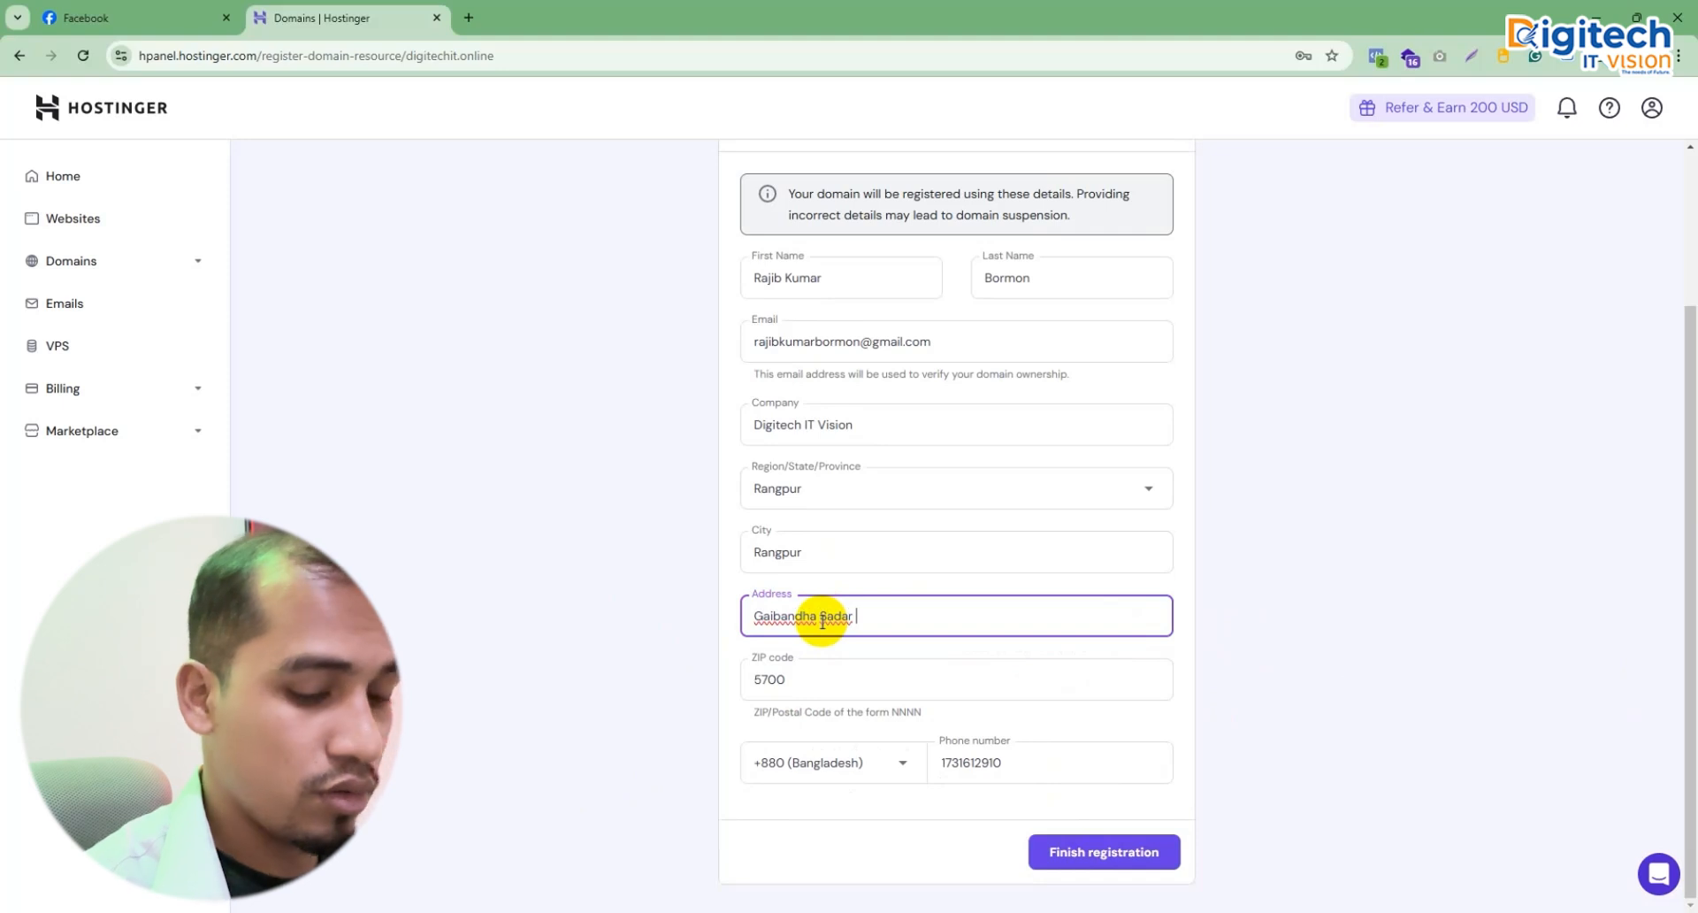
pyautogui.write('5700')
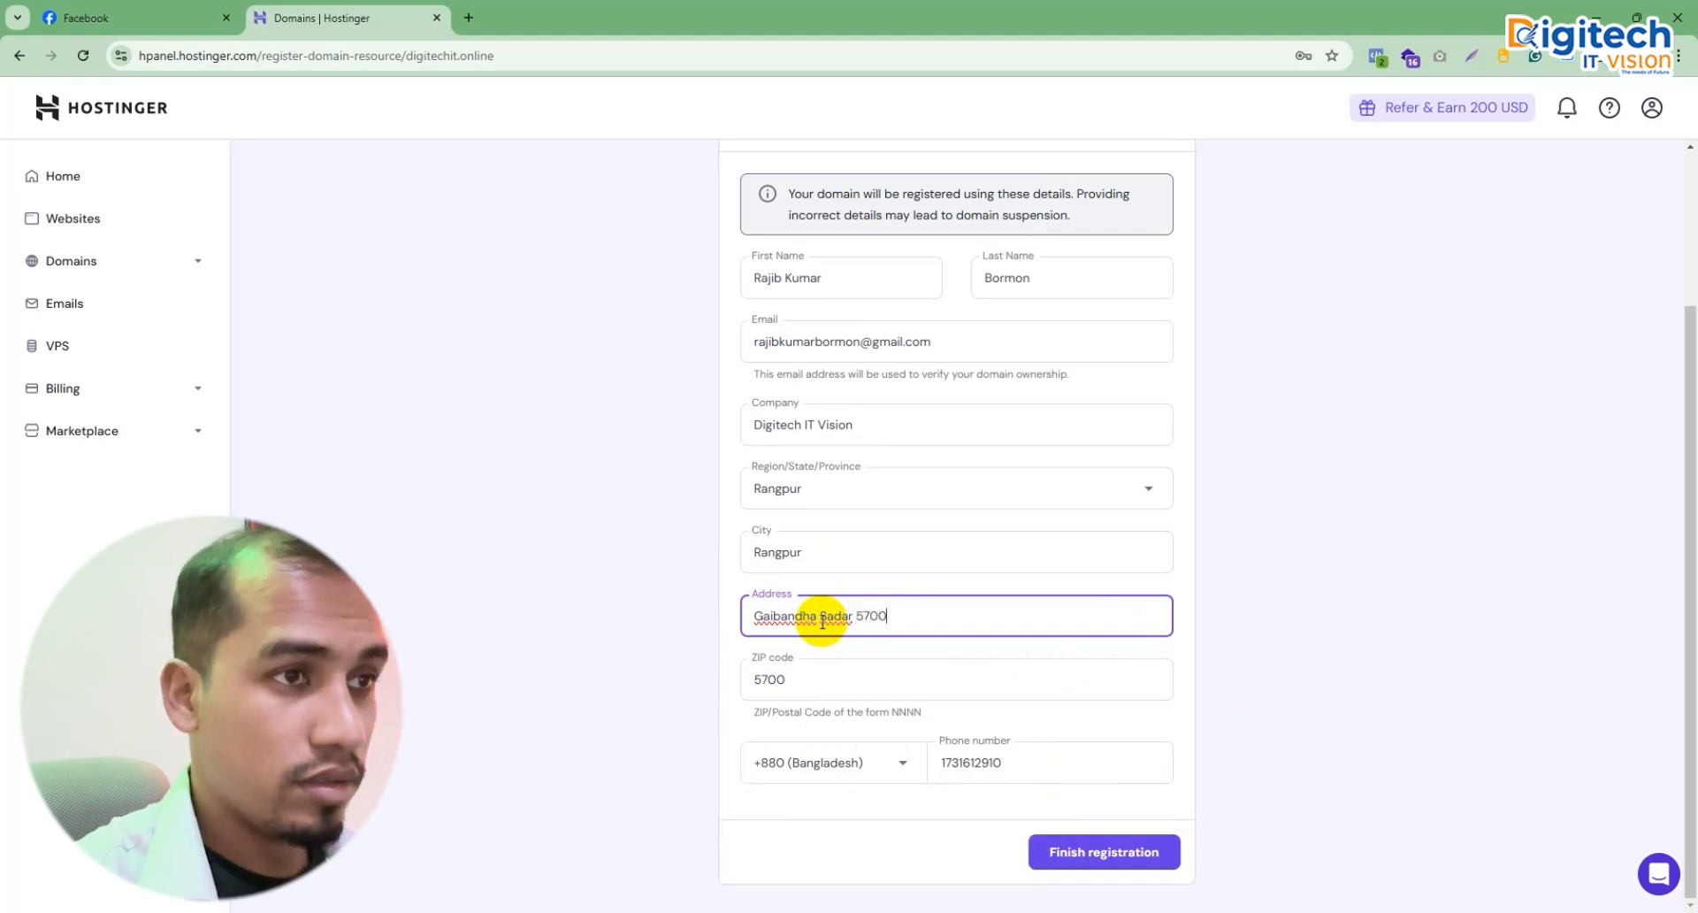
pyautogui.click(1218, 672)
# Step: Submit the contact details for digitechit.online and continue past the Great news! confirmation
pyautogui.click(1121, 852)
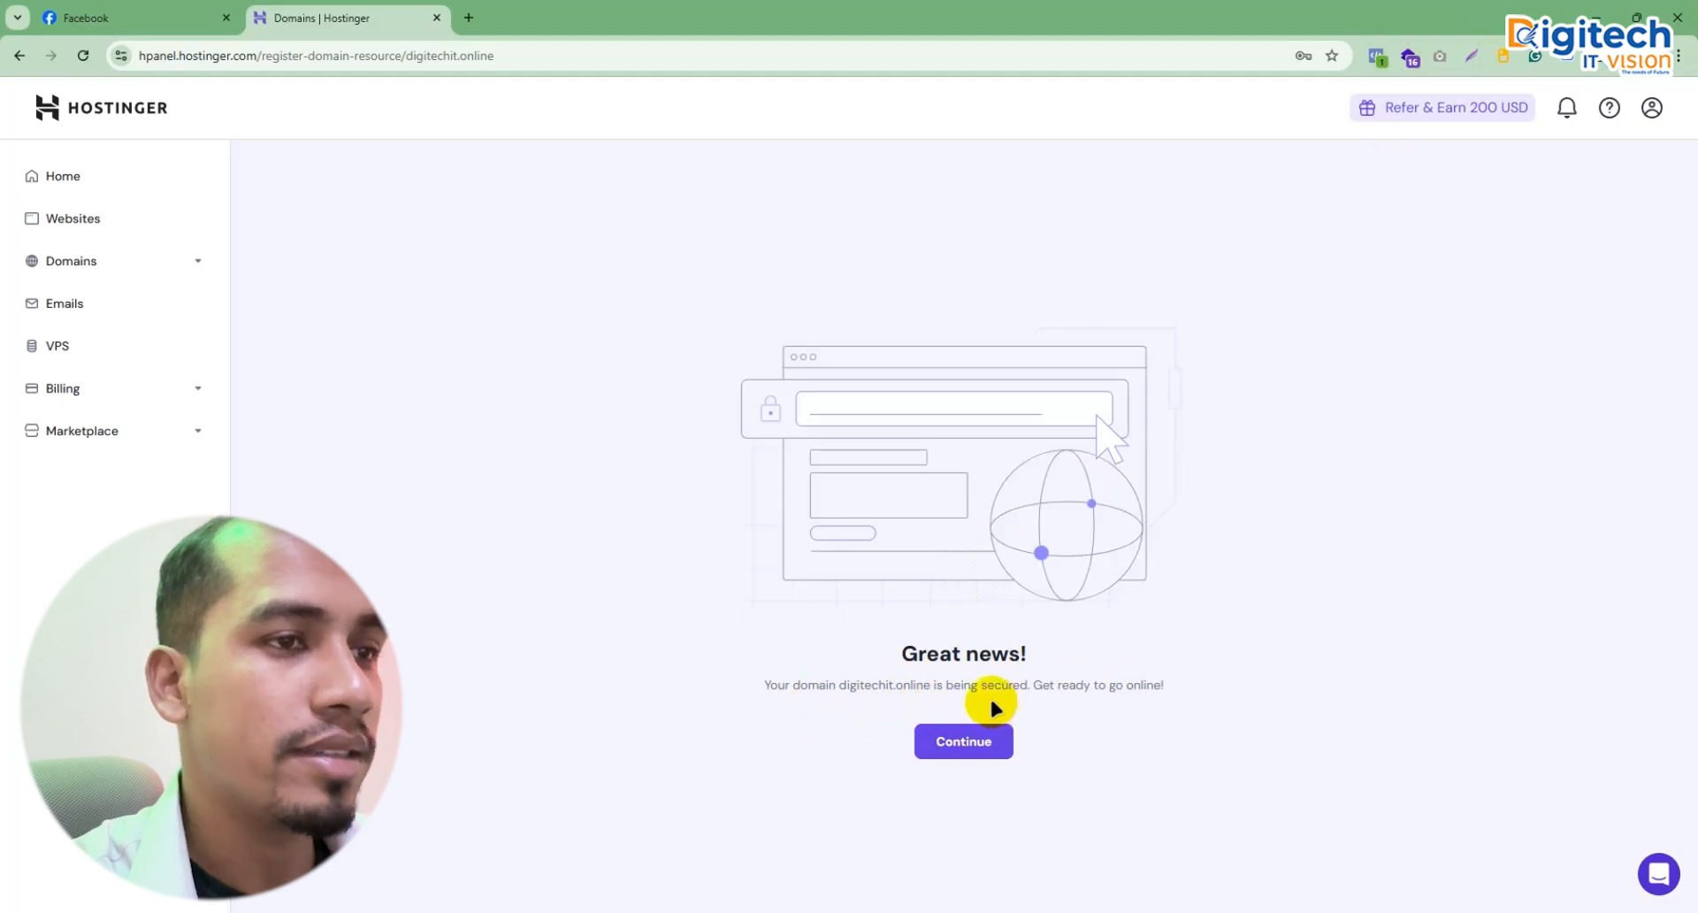
pyautogui.click(980, 750)
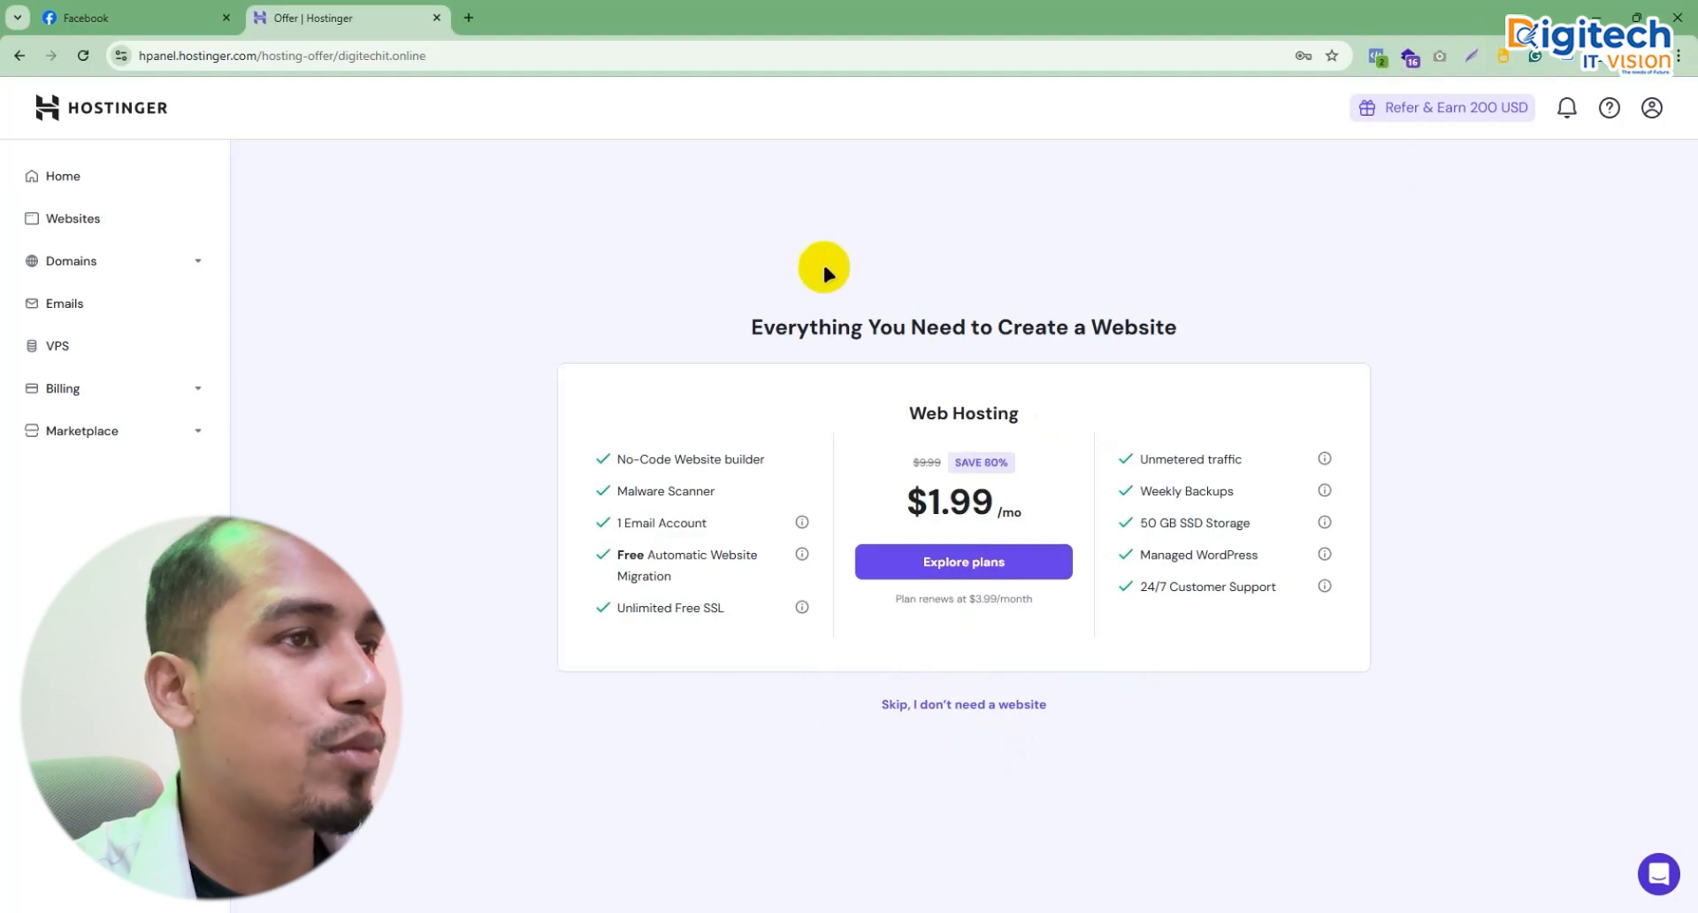
pyautogui.moveTo(761, 344); pyautogui.dragTo(894, 345)
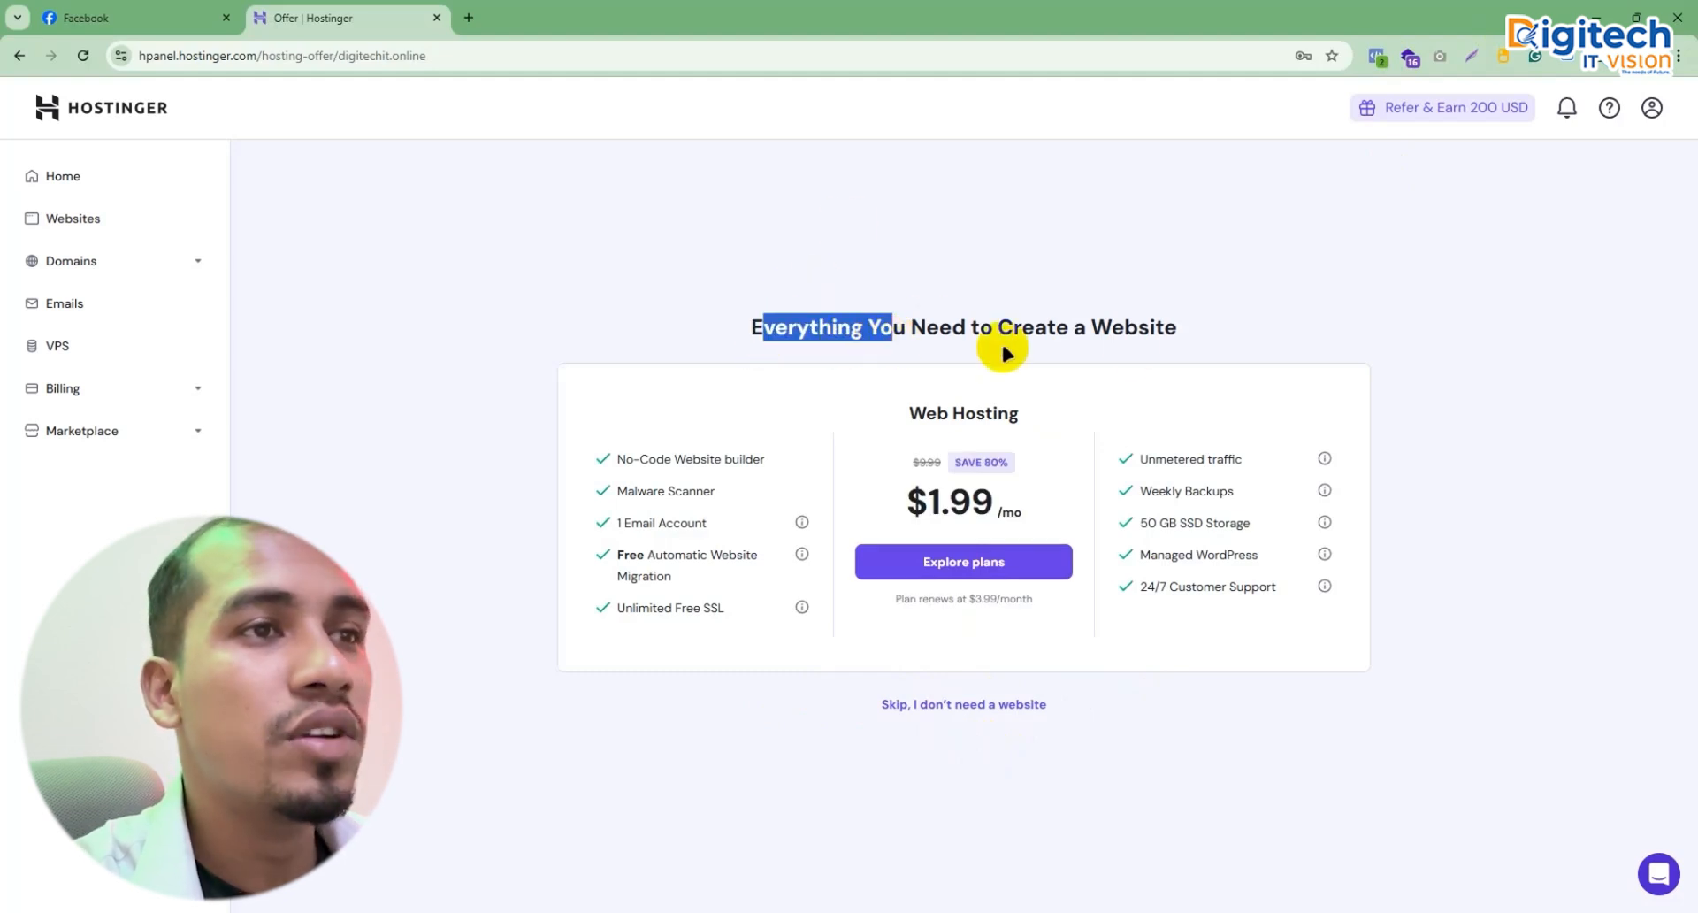
pyautogui.click(1188, 326)
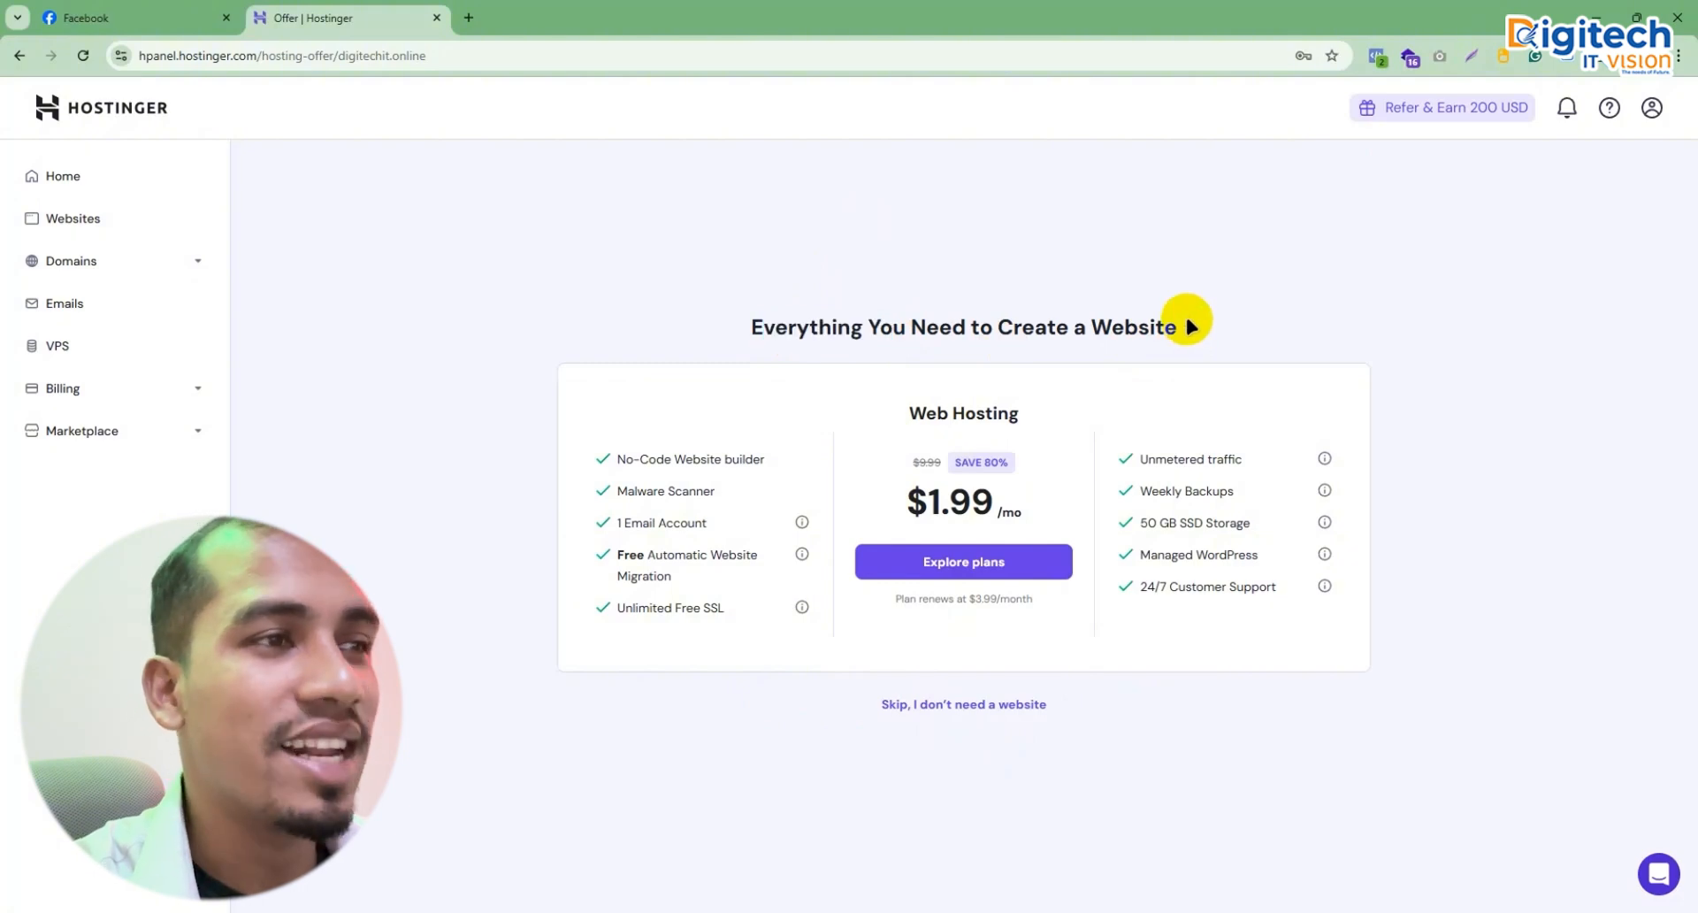